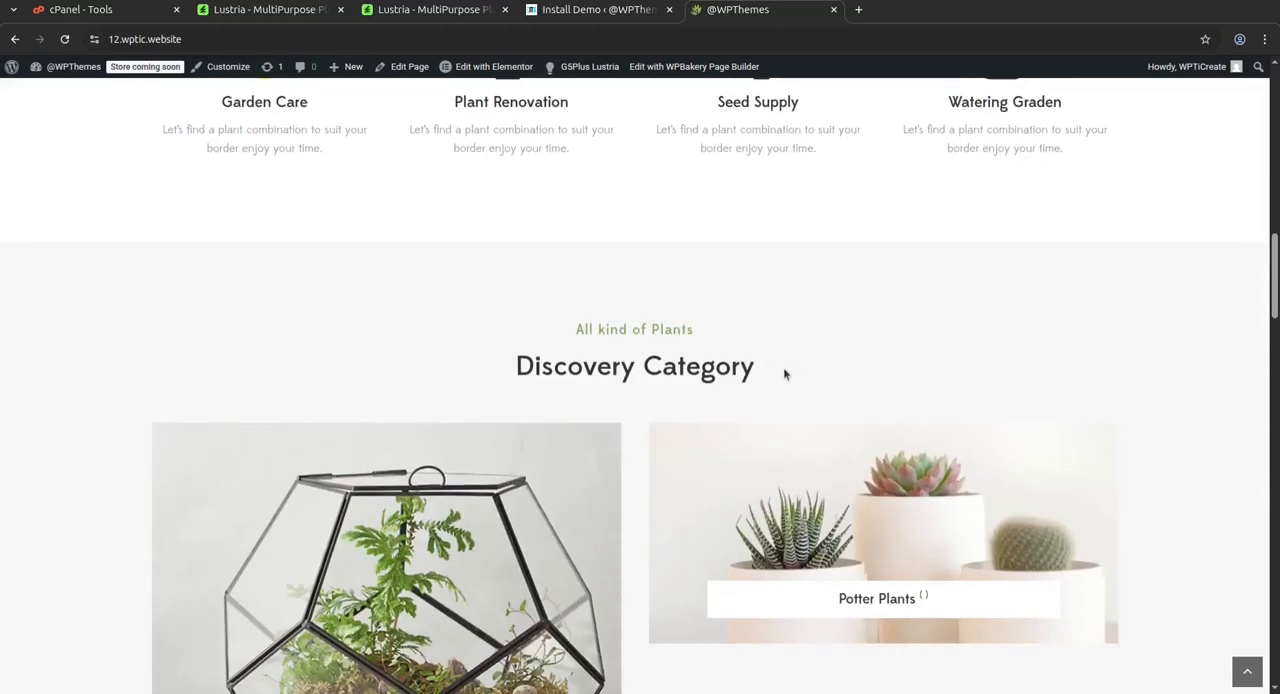
# Look through the imported home page's category and product sections
pyautogui.scroll(-5, 983, 363)
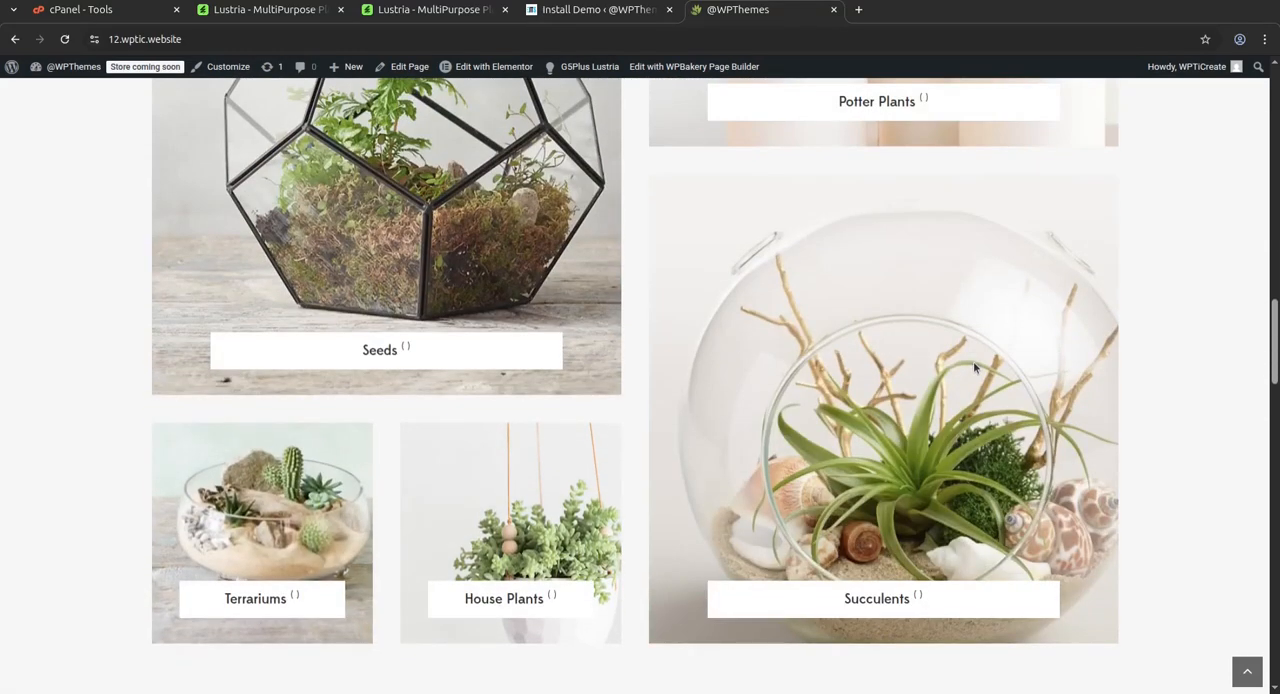
pyautogui.scroll(-2, 974, 368)
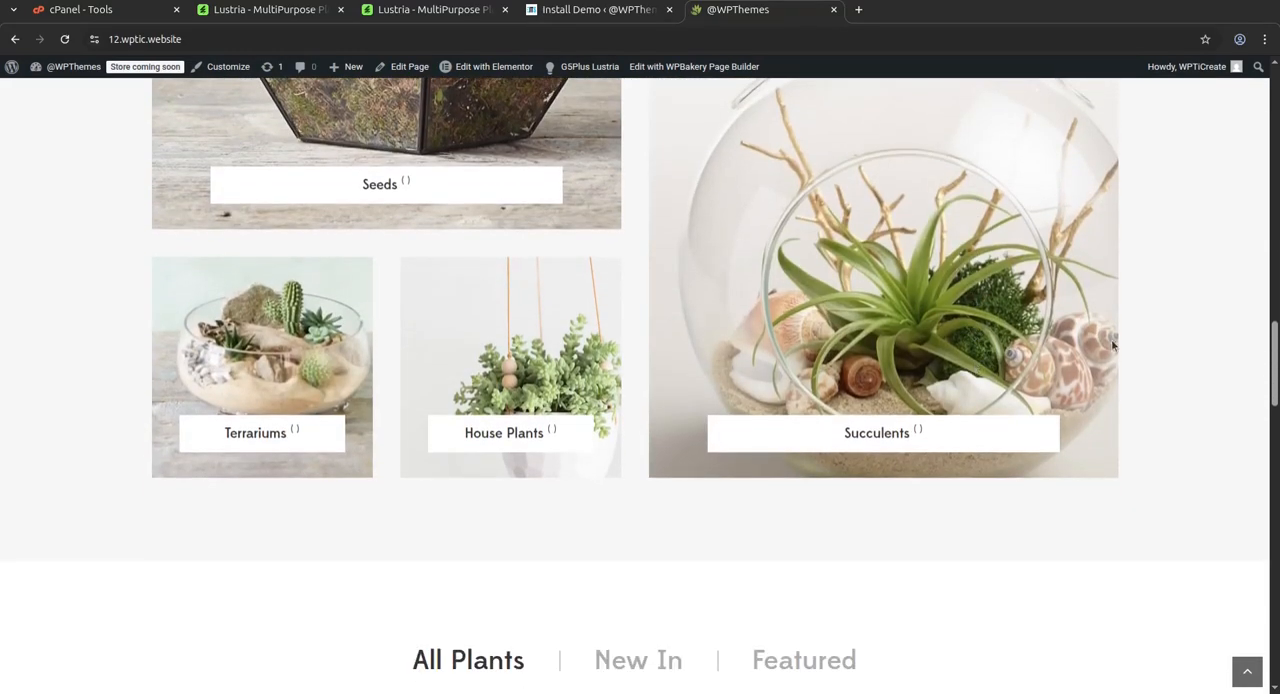
pyautogui.scroll(-3, 1020, 336)
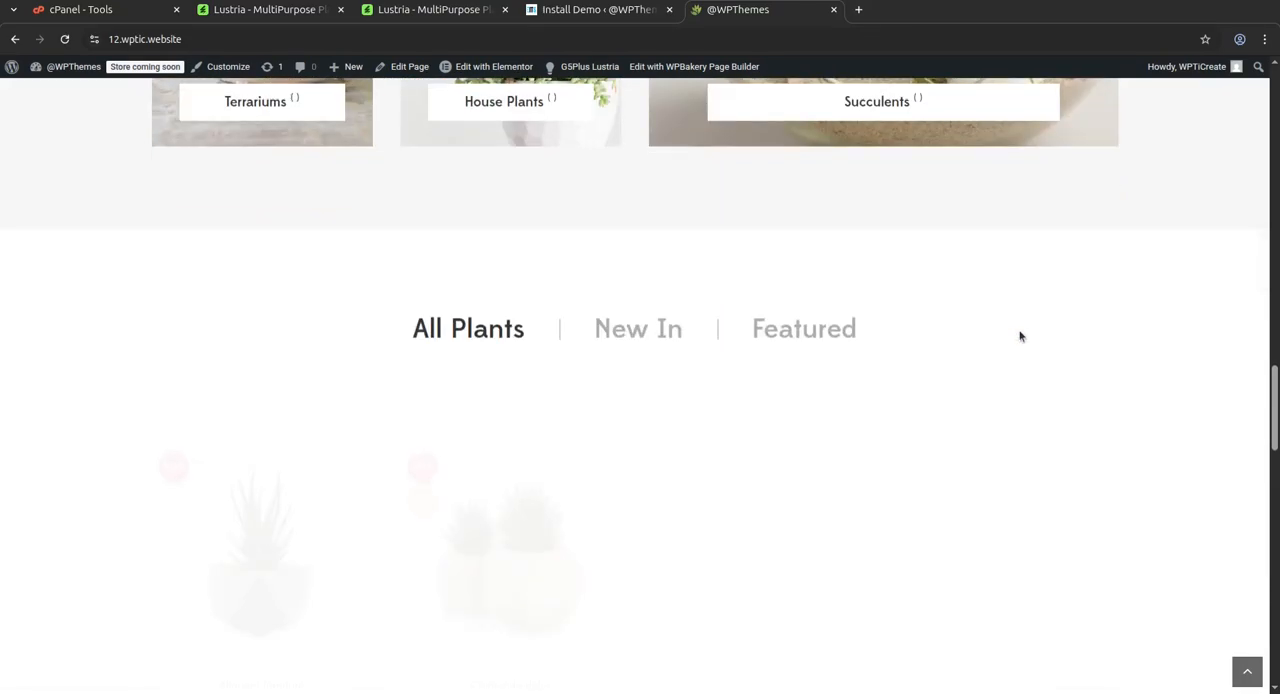
pyautogui.scroll(-3, 1020, 335)
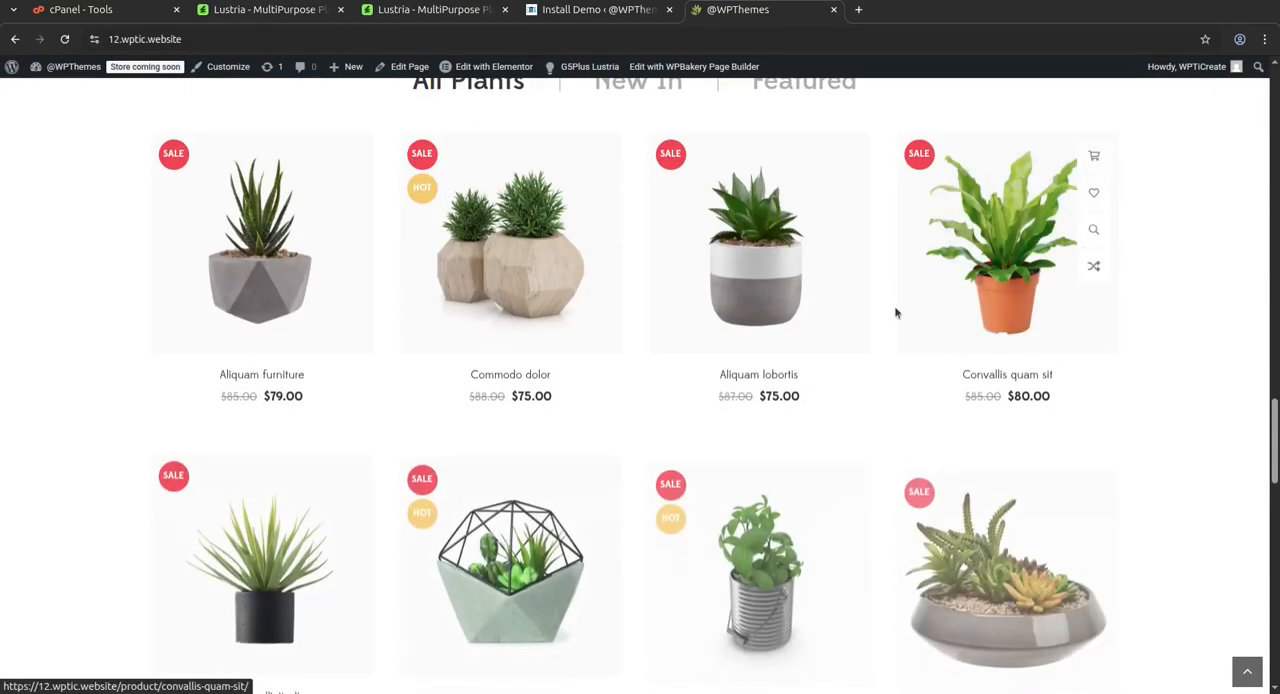
pyautogui.scroll(4, 797, 320)
pyautogui.scroll(3, 799, 317)
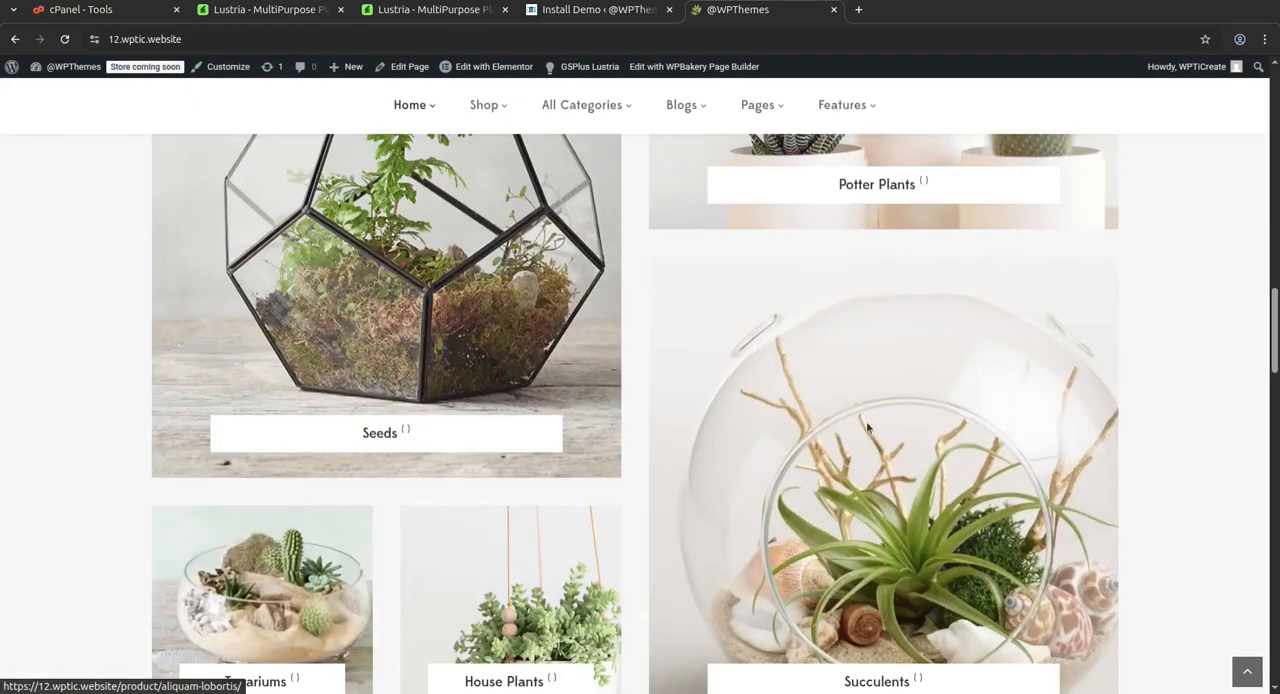
# Switch to the Lustria live preview and review its plant shop homepage demos
pyautogui.click(432, 15)
pyautogui.scroll(6, 464, 182)
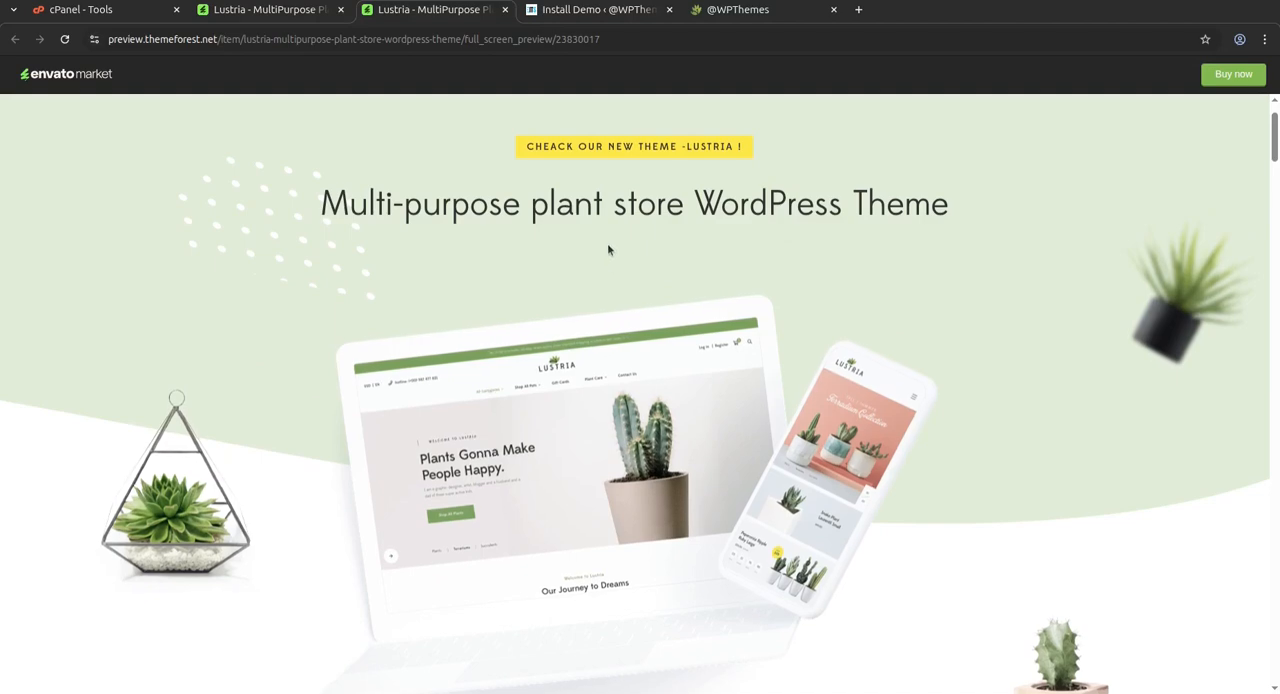
pyautogui.scroll(-2, 552, 205)
pyautogui.scroll(-5, 552, 203)
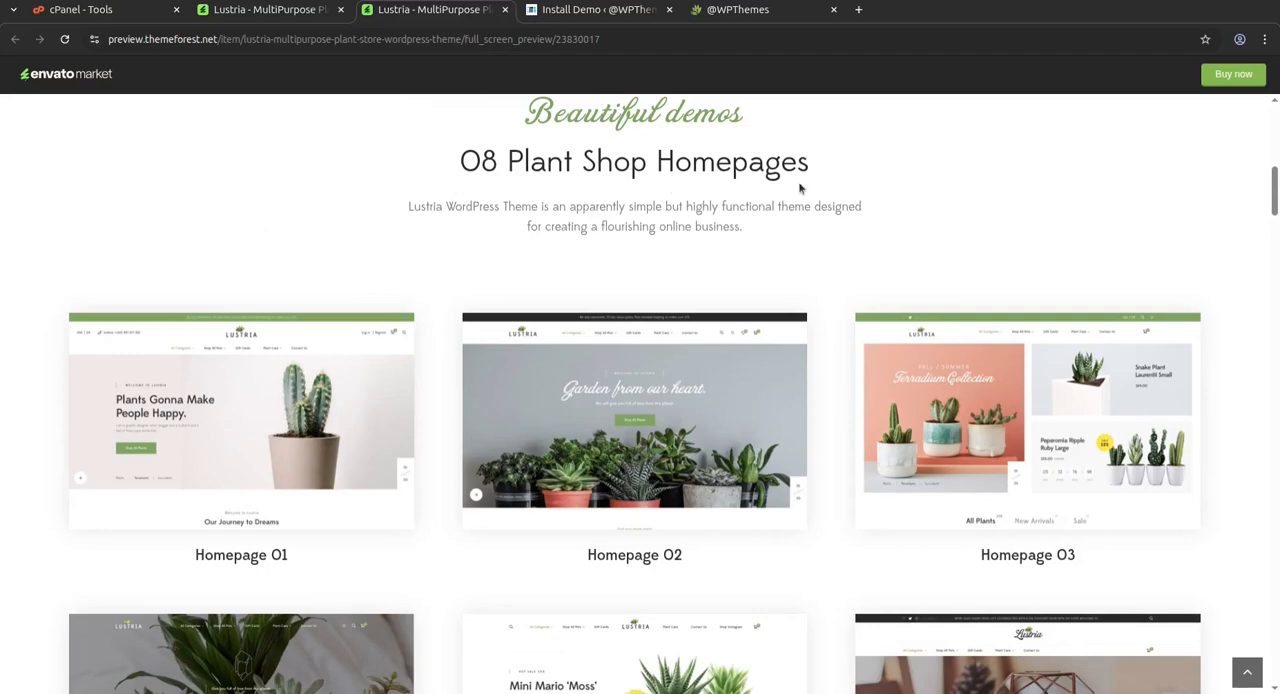
pyautogui.scroll(-3, 780, 200)
pyautogui.scroll(-3, 540, 240)
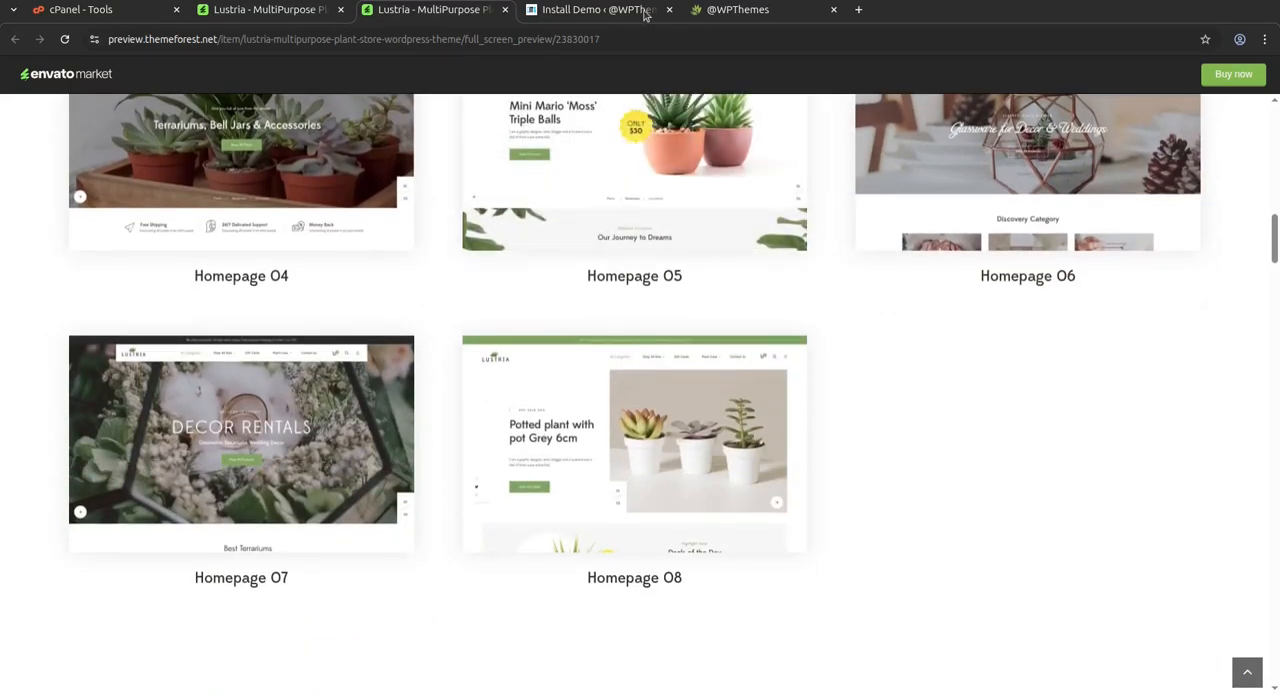
# Return to the imported site, open the Home 05 layout and examine its banner and collection sections
pyautogui.click(735, 18)
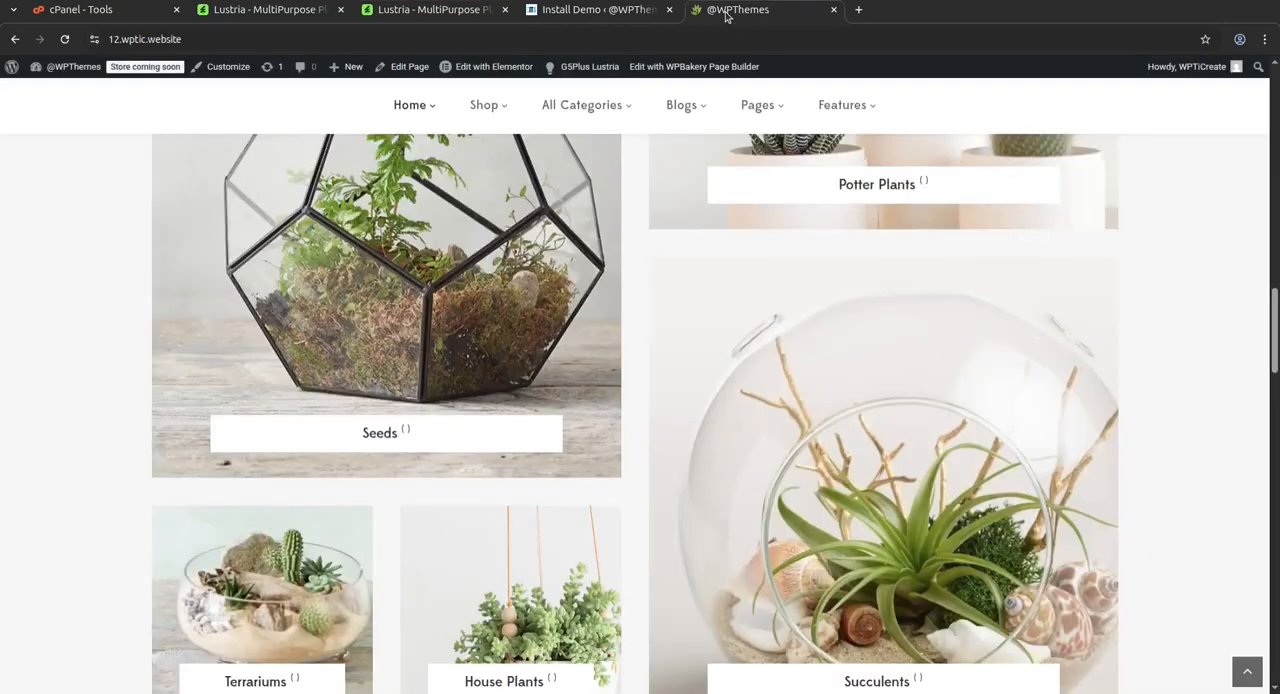
pyautogui.moveTo(415, 107)
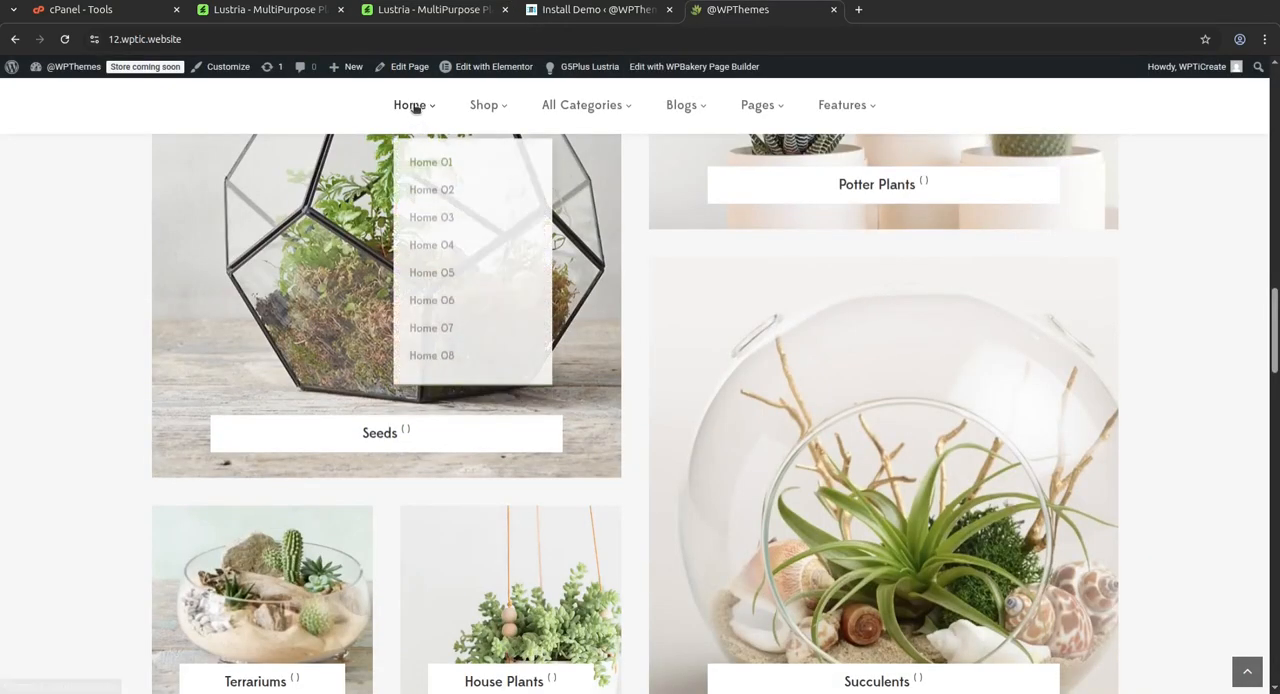
pyautogui.click(431, 269)
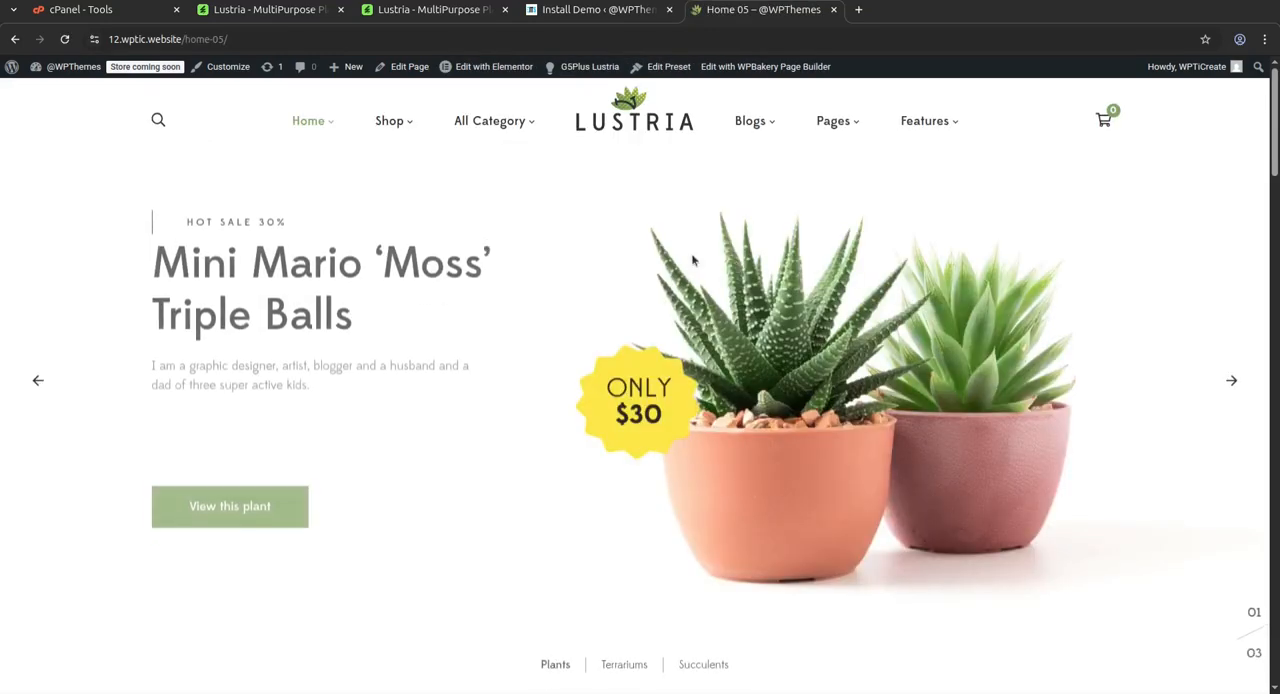
pyautogui.scroll(-3, 723, 264)
pyautogui.scroll(3, 723, 264)
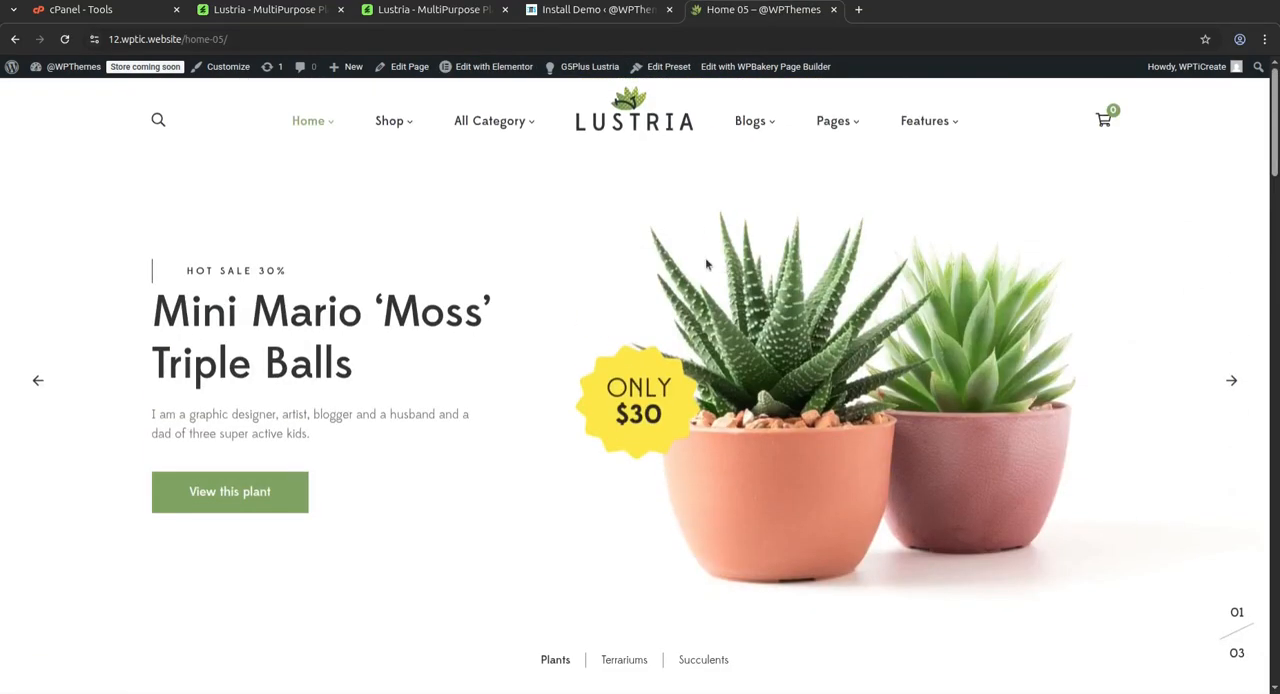
pyautogui.scroll(-7, 705, 257)
pyautogui.scroll(-3, 705, 259)
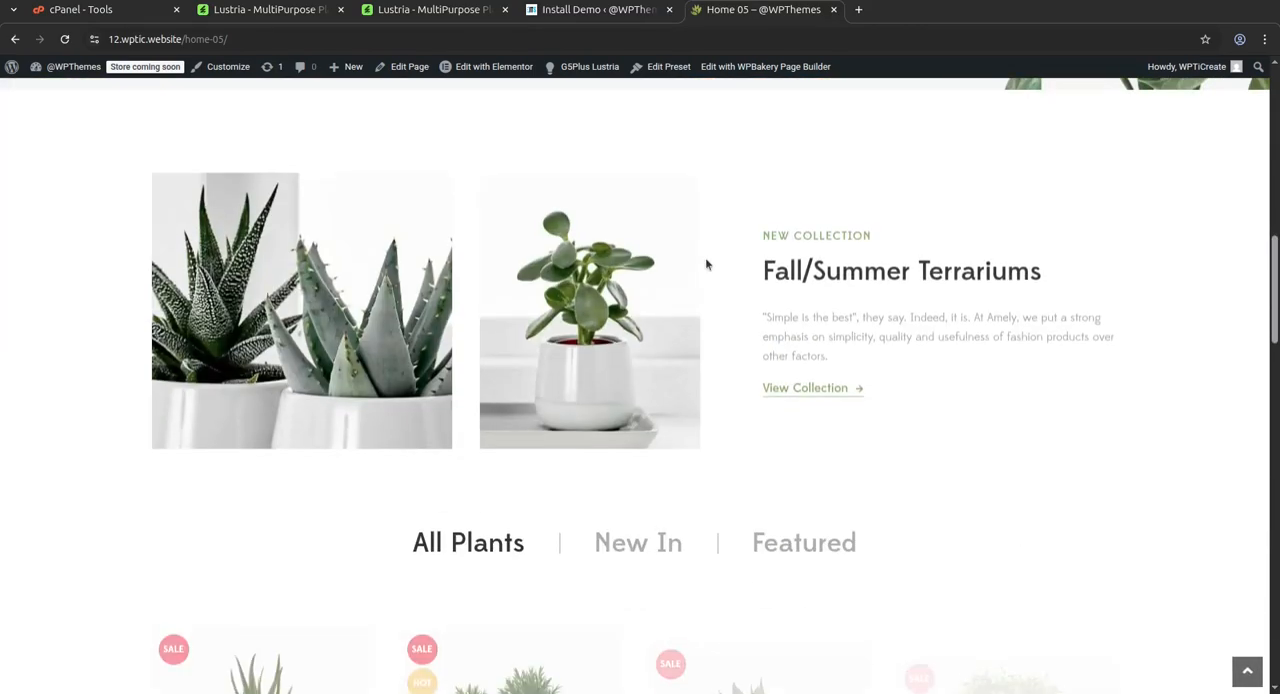
# Browse the All Plants products on Home 05 and open the Viverra sollicitudin product page to review its details
pyautogui.scroll(-3, 705, 259)
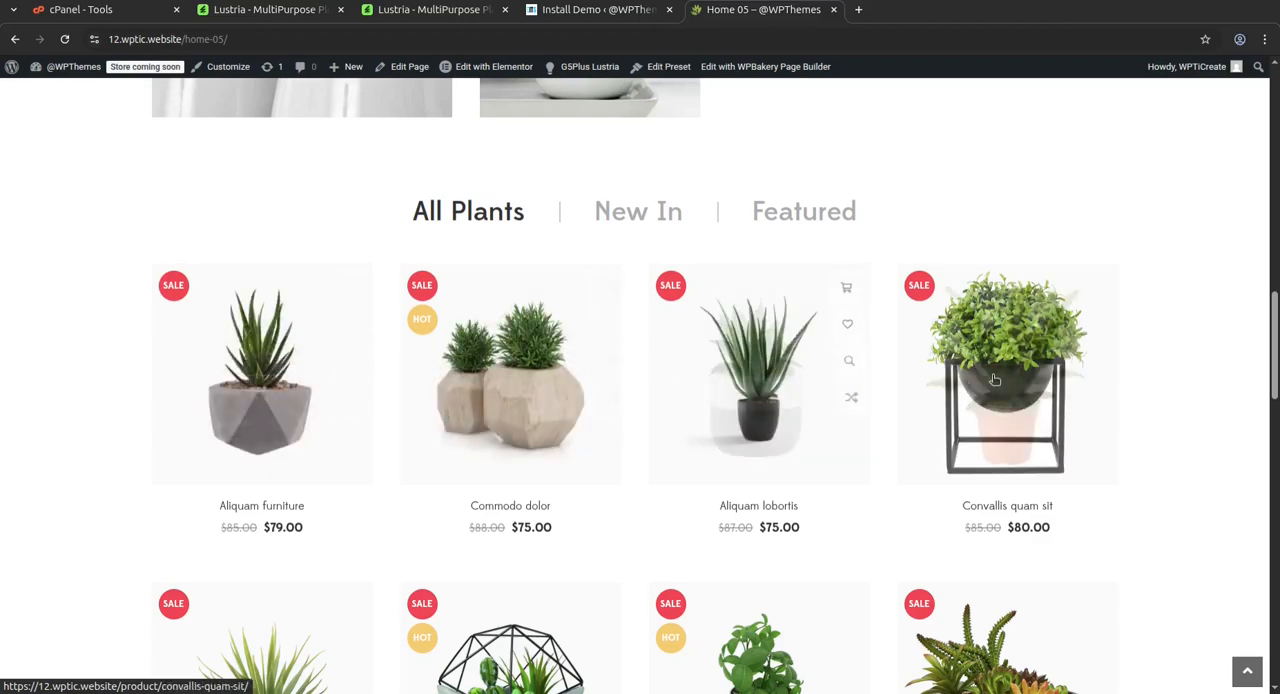
pyautogui.scroll(-2, 1005, 420)
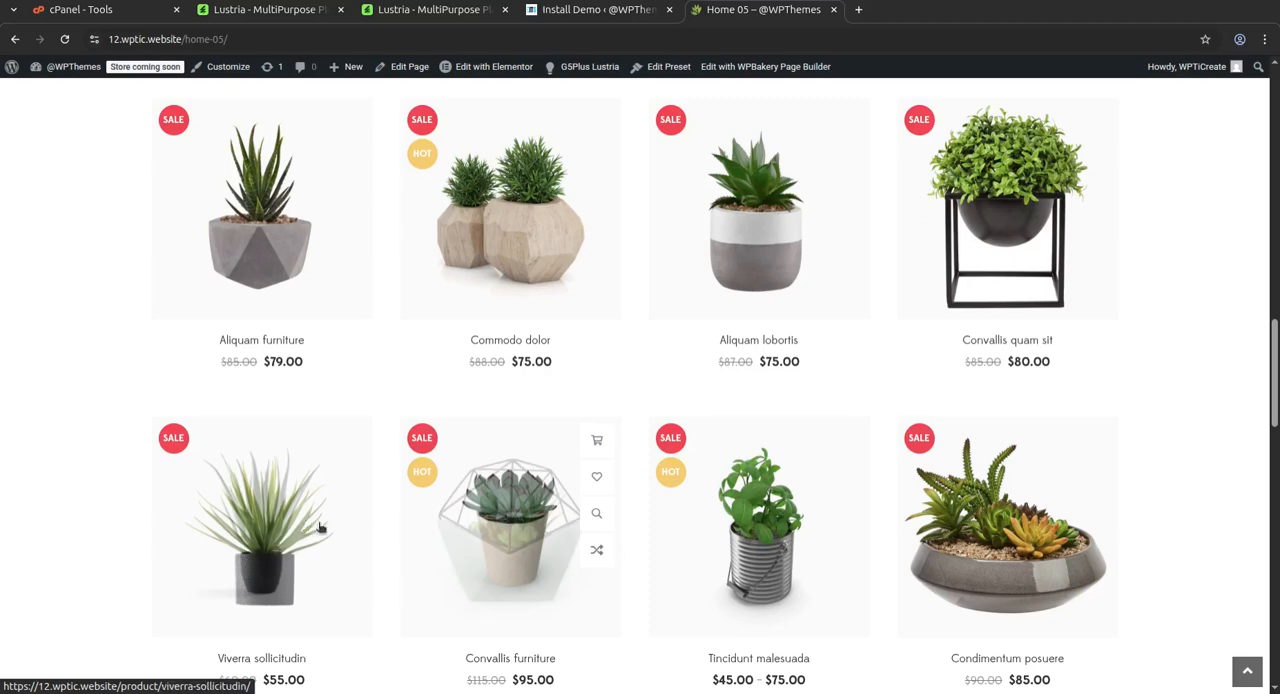
pyautogui.click(309, 452)
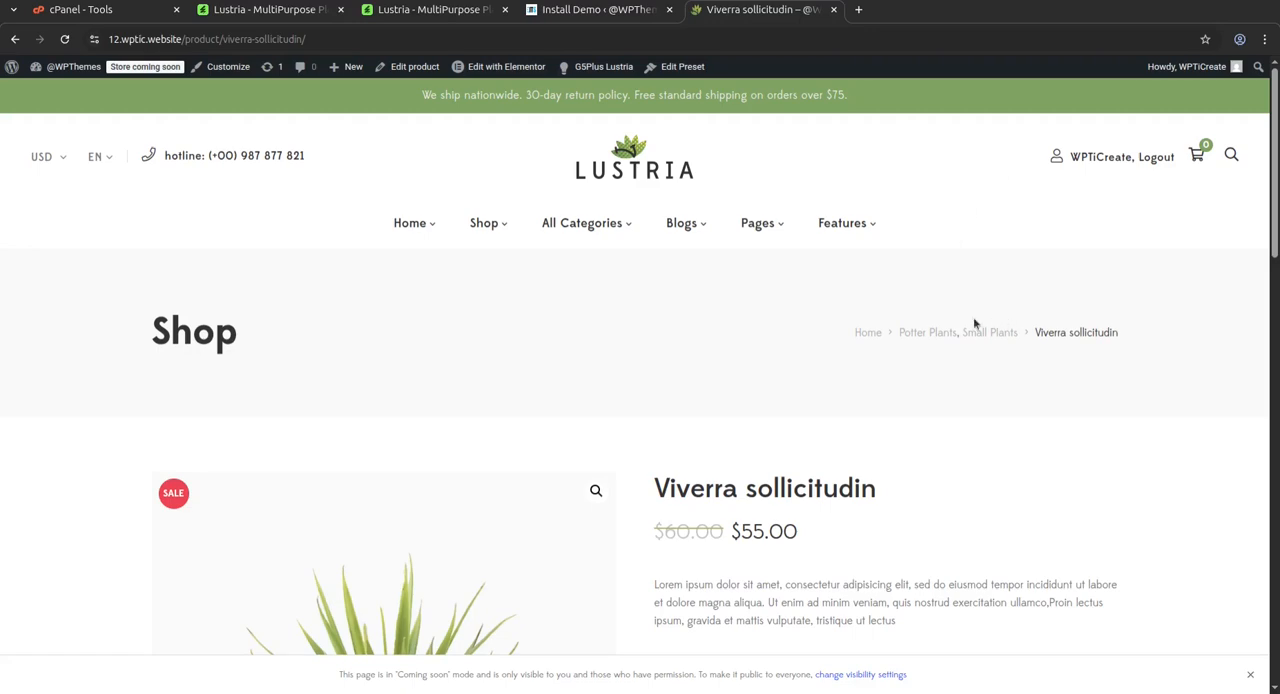
pyautogui.scroll(-6, 717, 310)
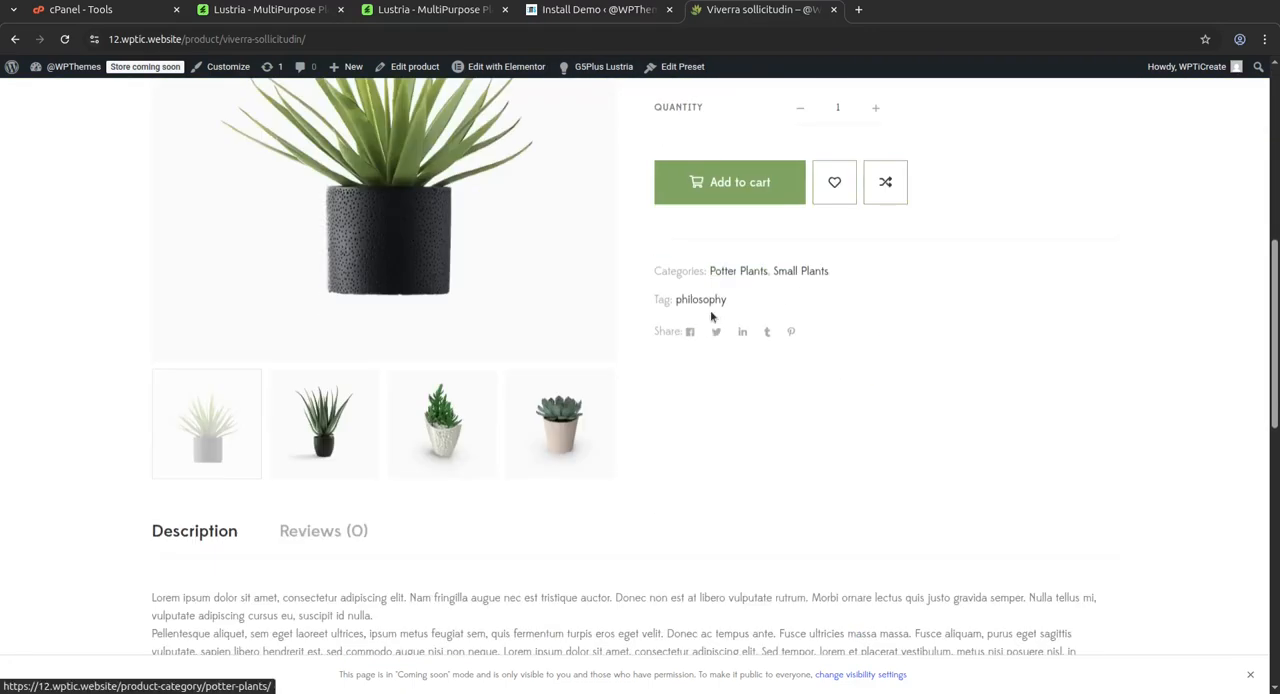
# Examine the Lustria theme's ThemeForest listing, including its author badge, compatibility details, included homepages and regular license price
pyautogui.click(262, 14)
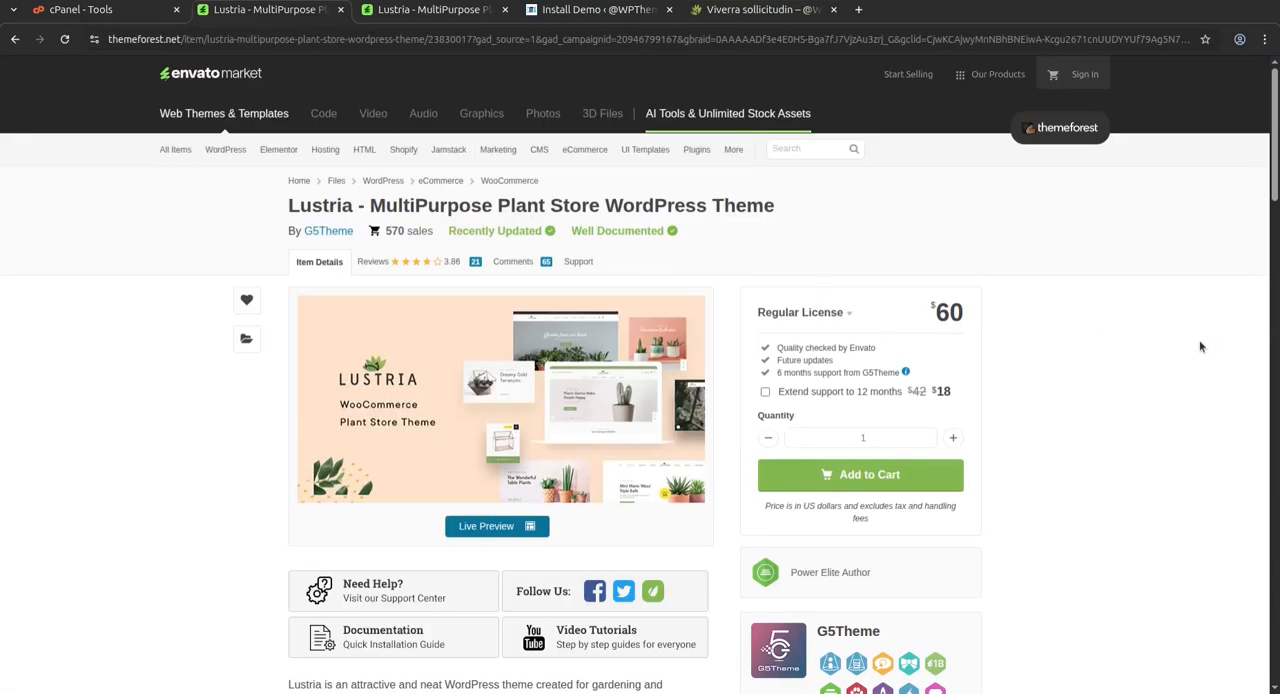
pyautogui.scroll(-2, 1000, 360)
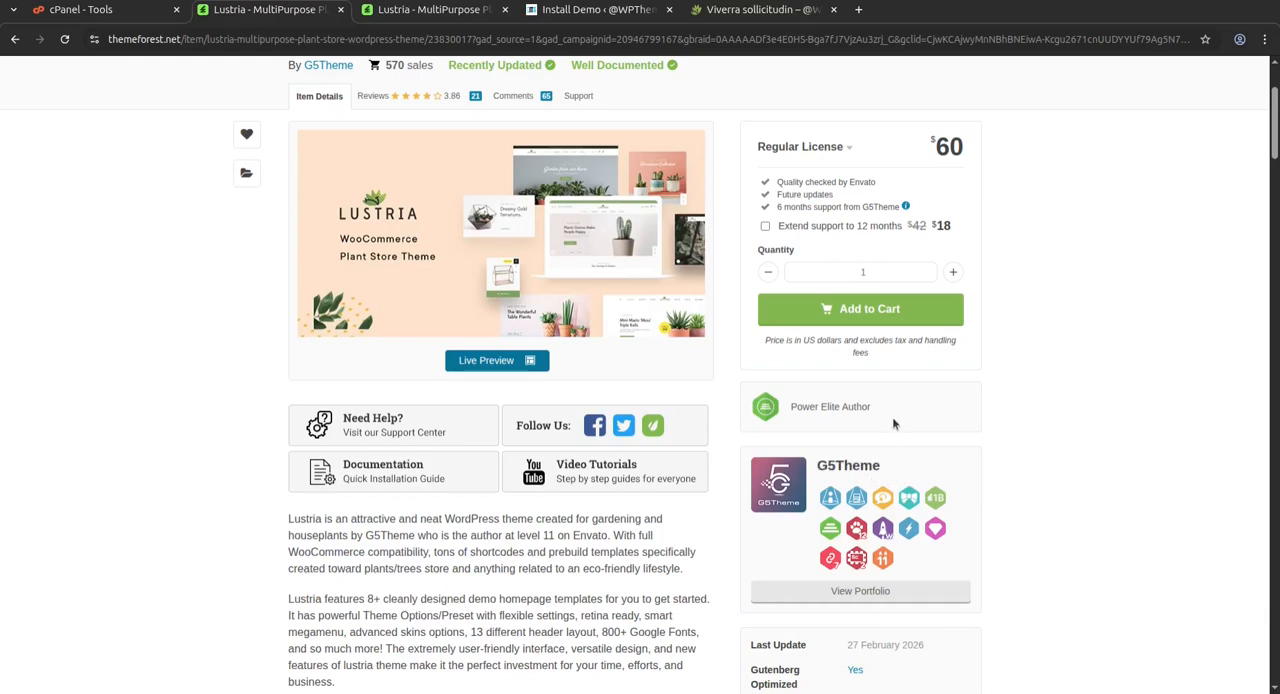
pyautogui.moveTo(880, 410); pyautogui.dragTo(792, 412)
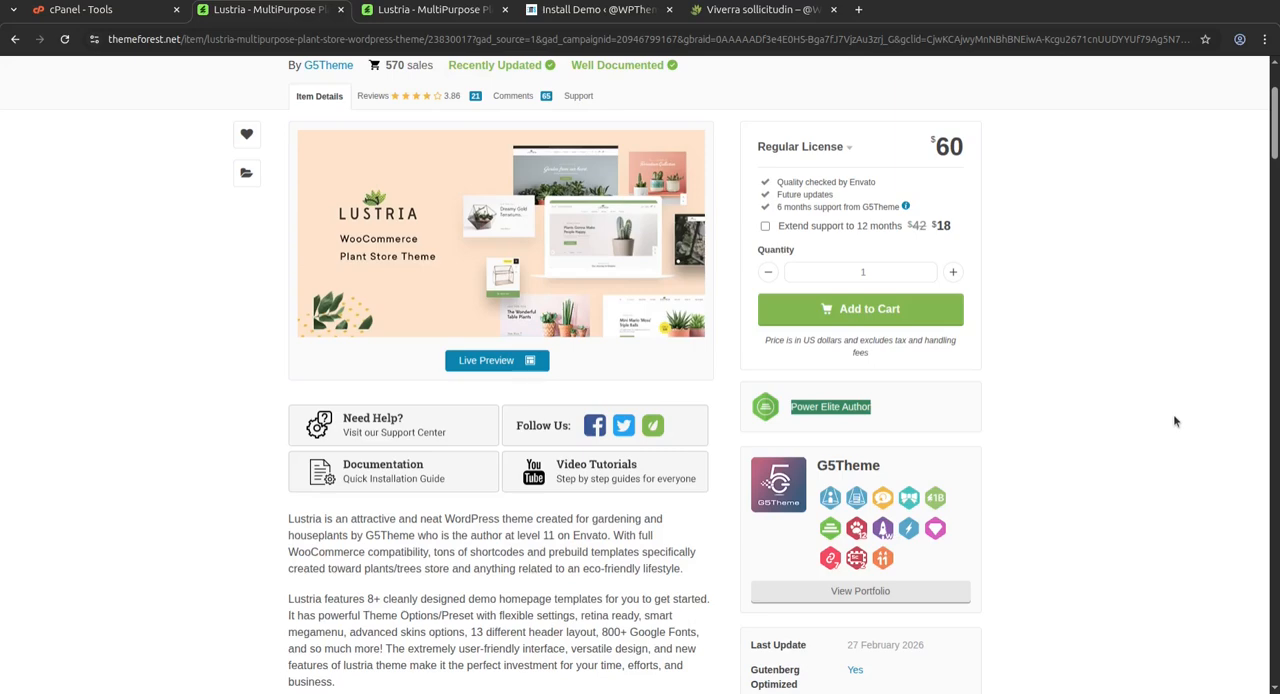
pyautogui.scroll(-4, 1175, 421)
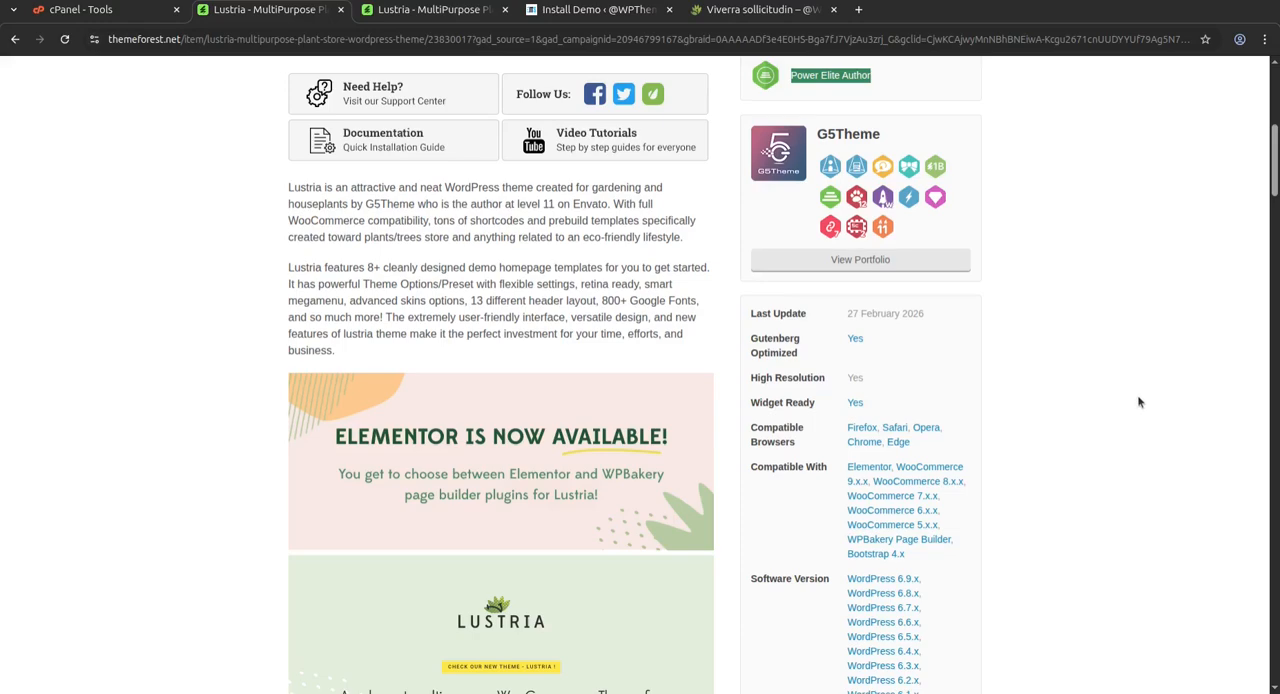
pyautogui.scroll(-9, 1138, 402)
pyautogui.scroll(-5, 1137, 402)
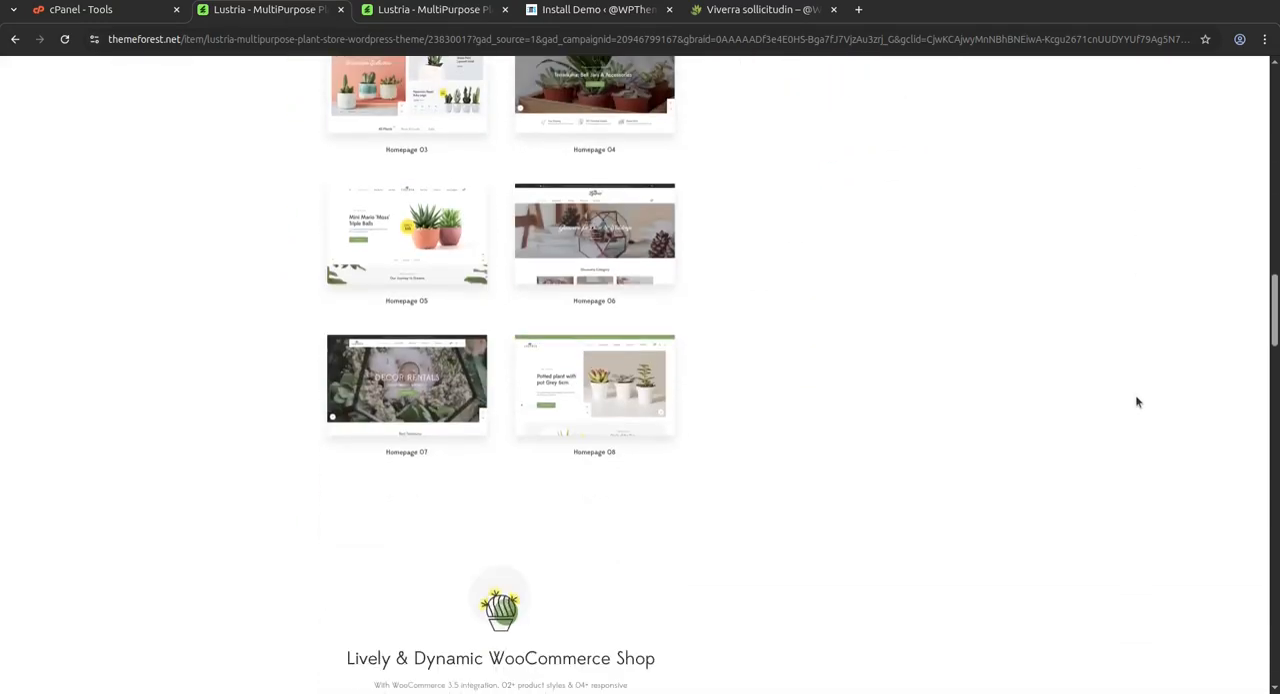
pyautogui.scroll(20, 1136, 402)
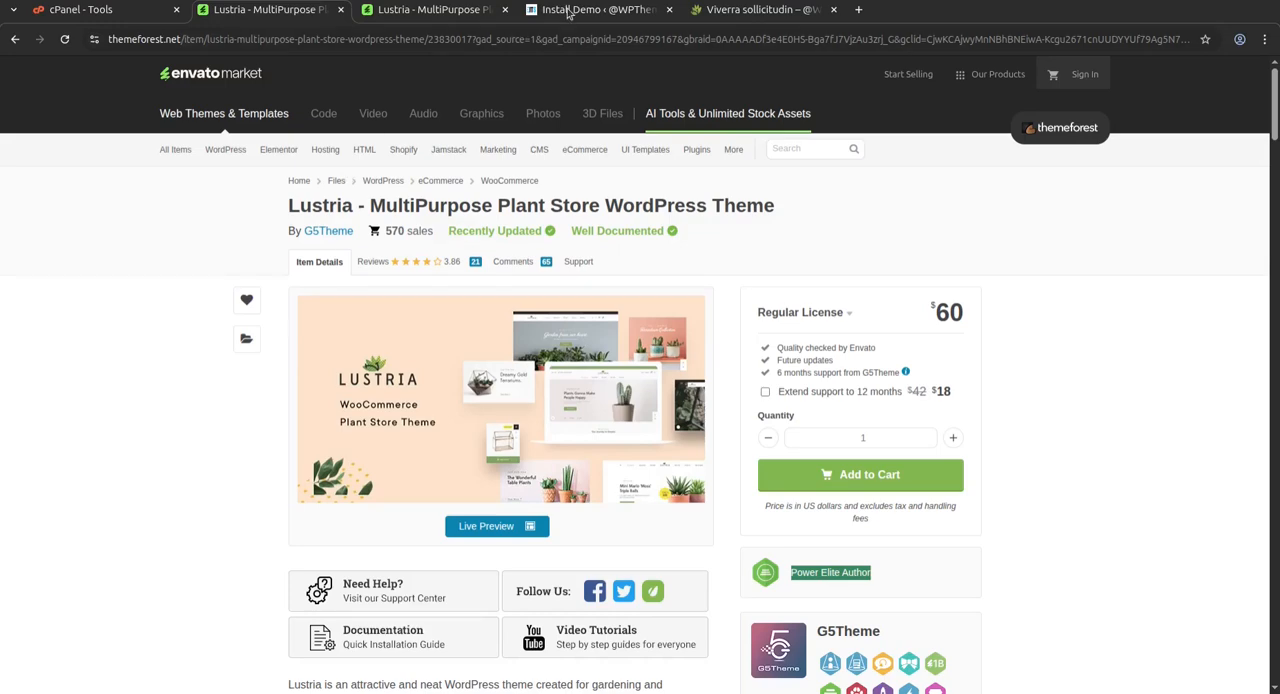
pyautogui.moveTo(935, 312); pyautogui.dragTo(964, 312)
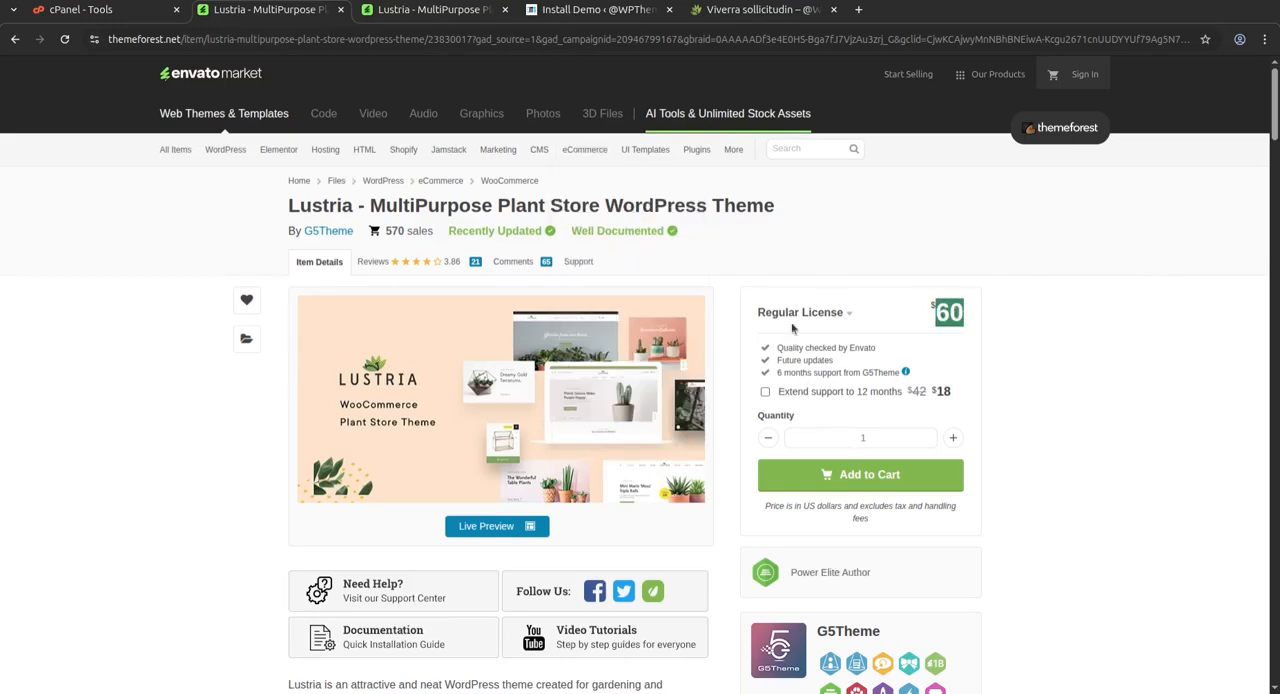
# Switch to the WordPress Install Demo page and dismiss the WPBakery license, Elementor Data Updater and Elementor Pro notices
pyautogui.click(597, 10)
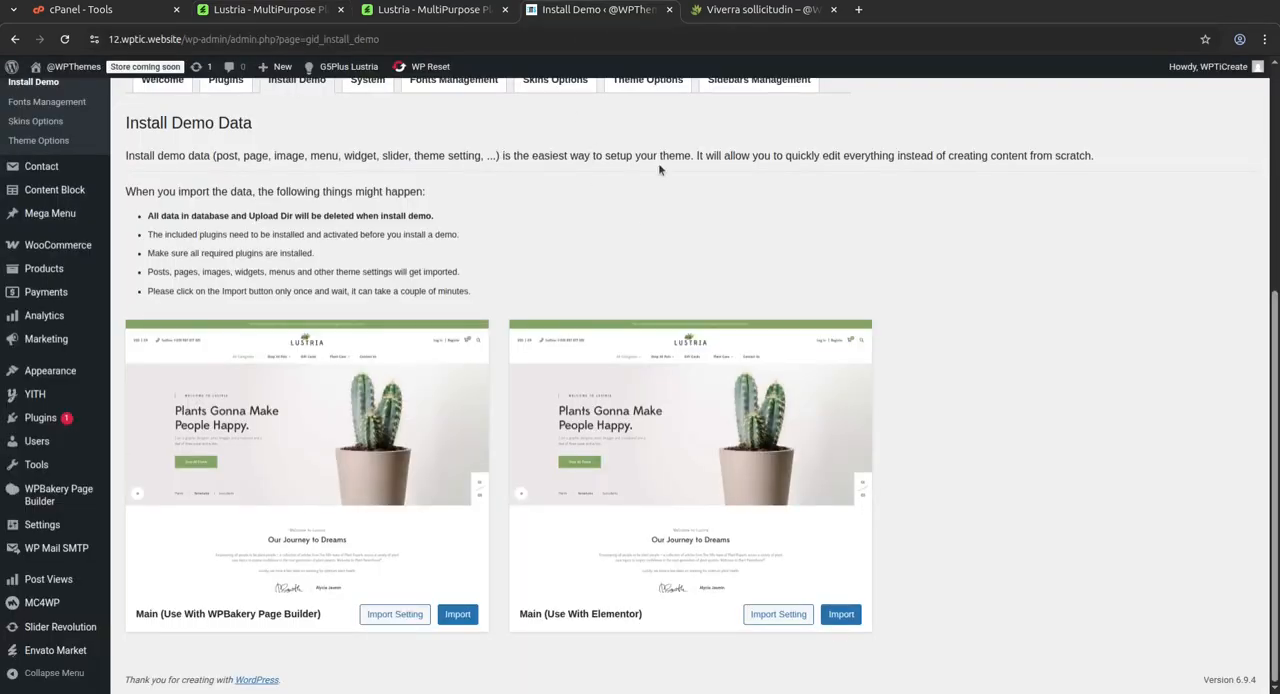
pyautogui.scroll(4, 647, 192)
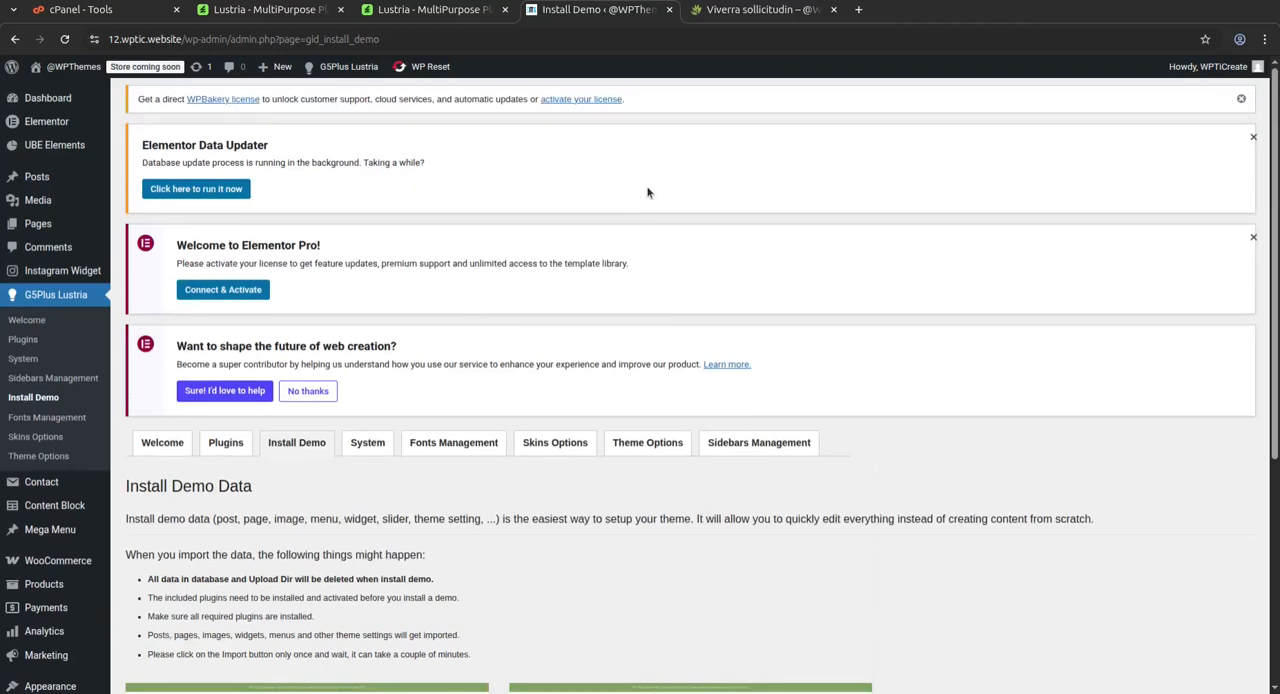
pyautogui.click(1254, 137)
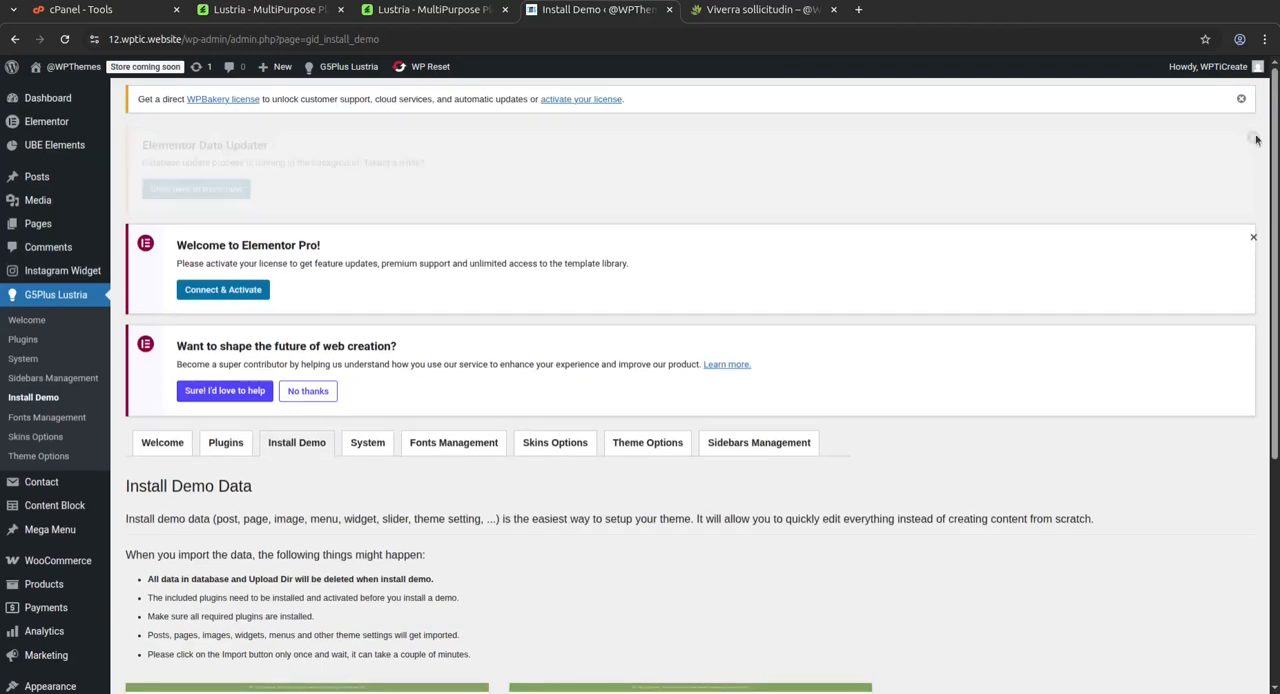
pyautogui.click(1254, 137)
pyautogui.click(1241, 99)
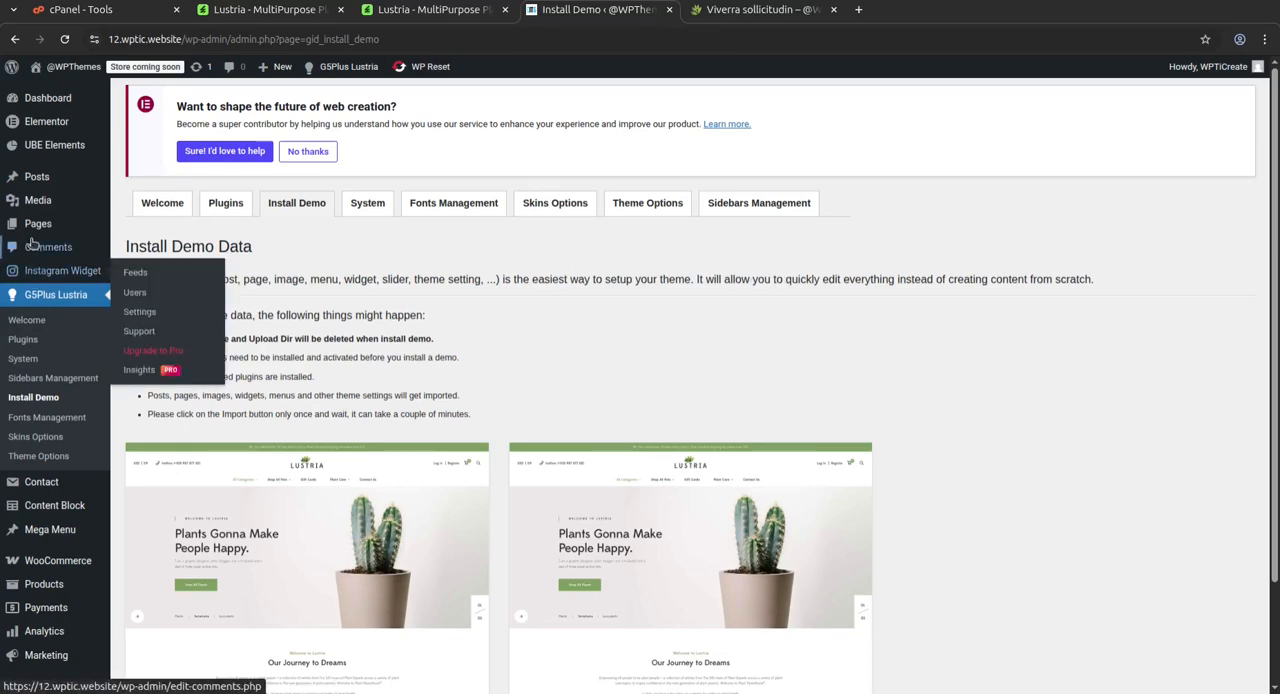
# Open the list of all site pages and dismiss the Elementor Pro and Elementor Data Updater notices
pyautogui.click(145, 228)
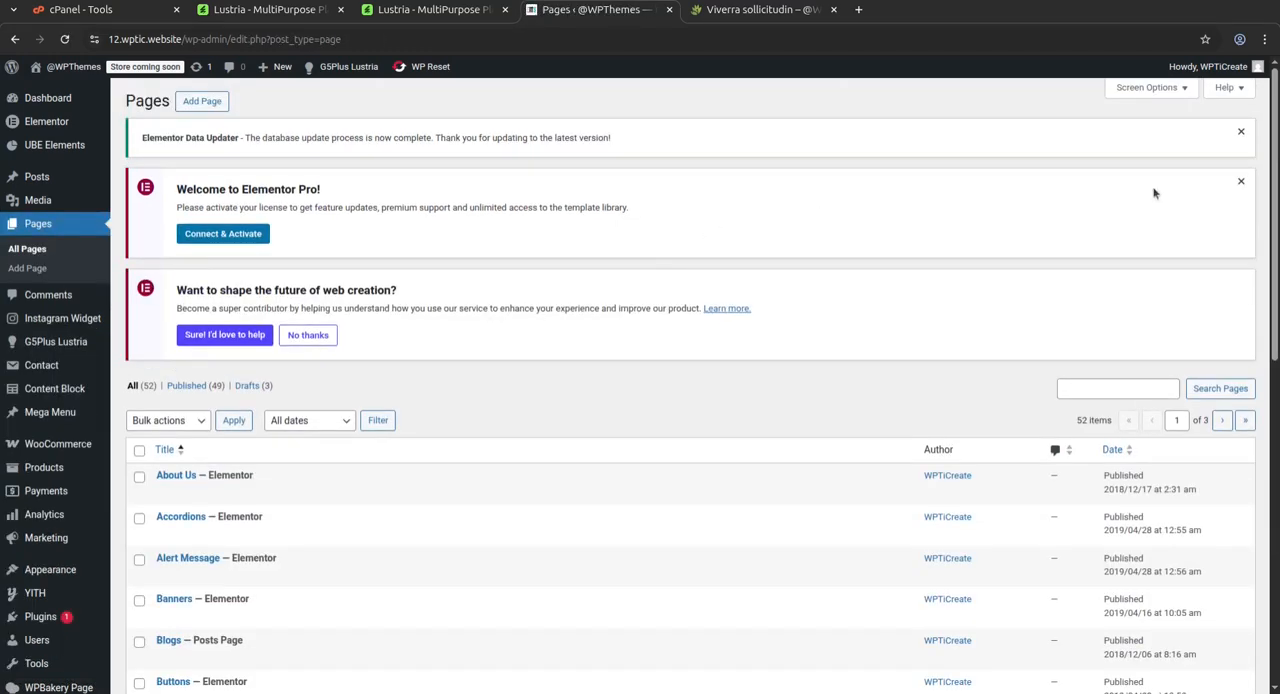
pyautogui.click(1240, 181)
pyautogui.click(1241, 131)
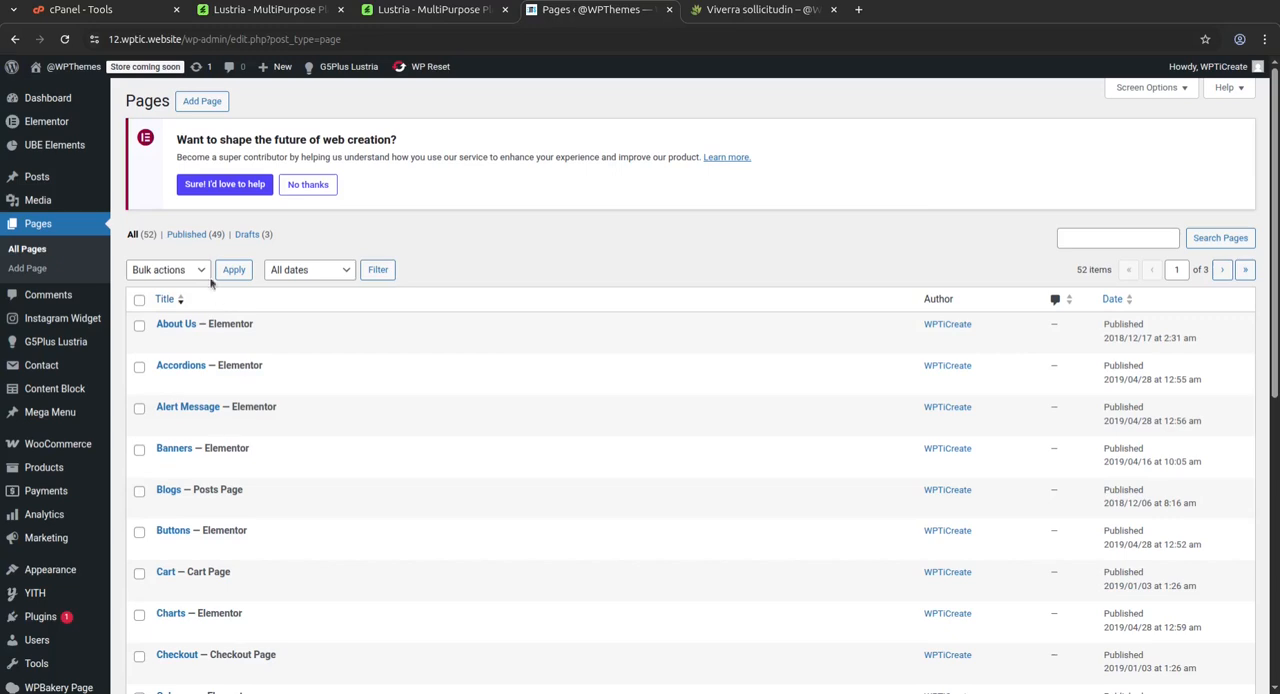
# Review the imported pages on the first and second pages of the Pages list
pyautogui.moveTo(190, 377)
pyautogui.scroll(-4, 348, 400)
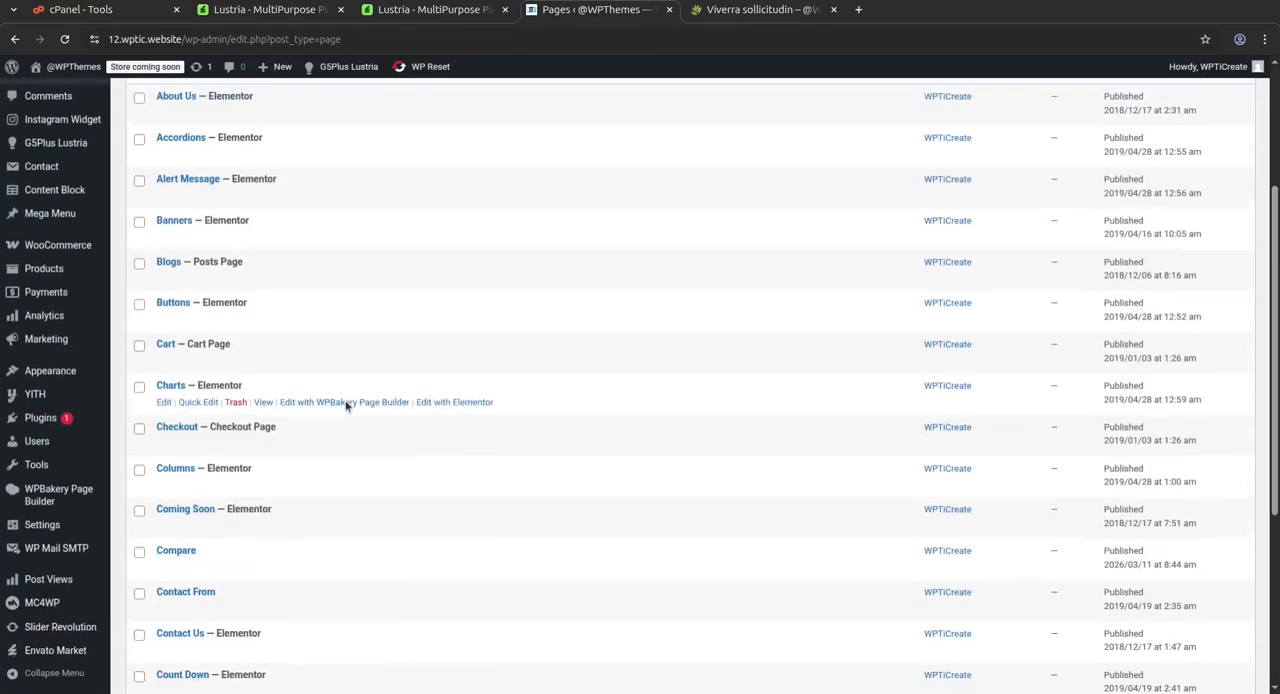
pyautogui.scroll(-3, 340, 405)
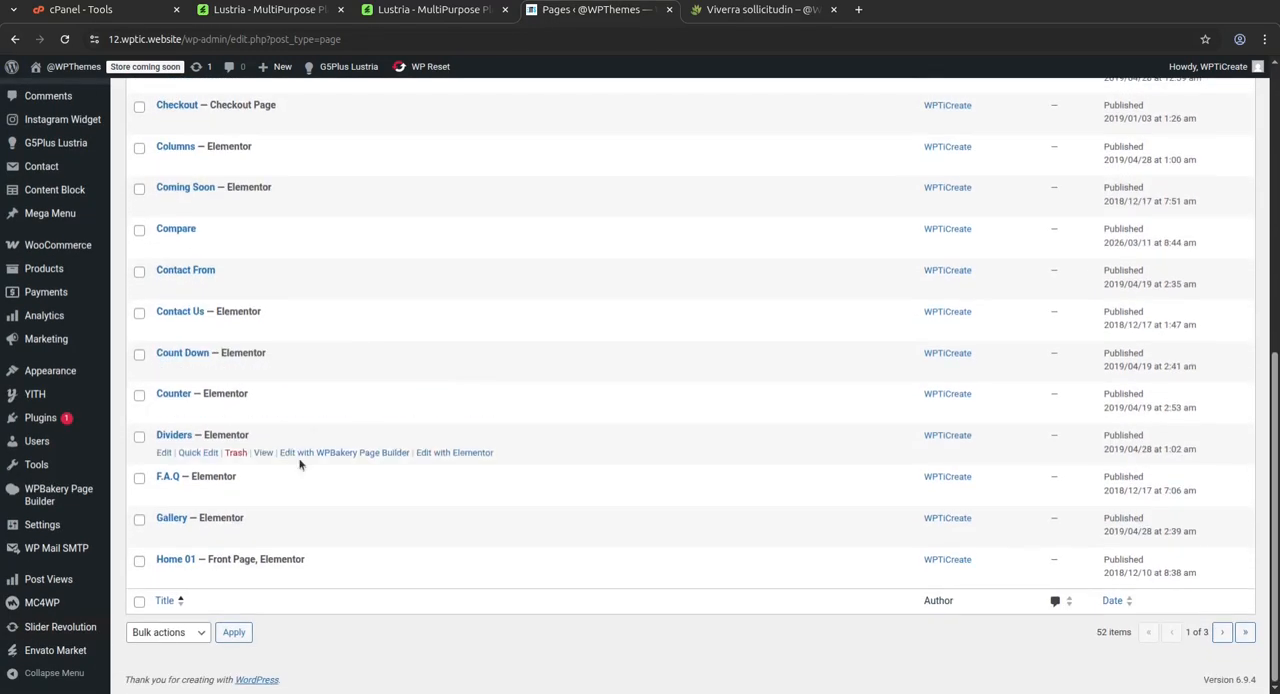
pyautogui.click(1222, 632)
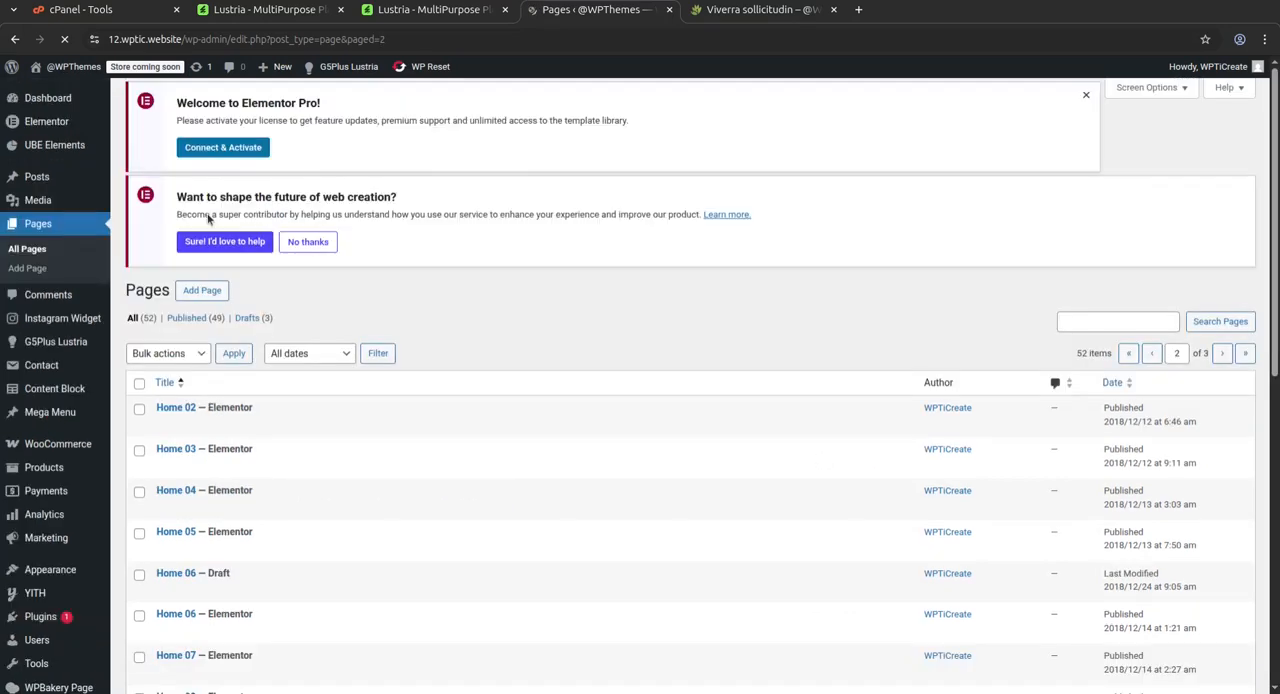
pyautogui.scroll(-2, 241, 268)
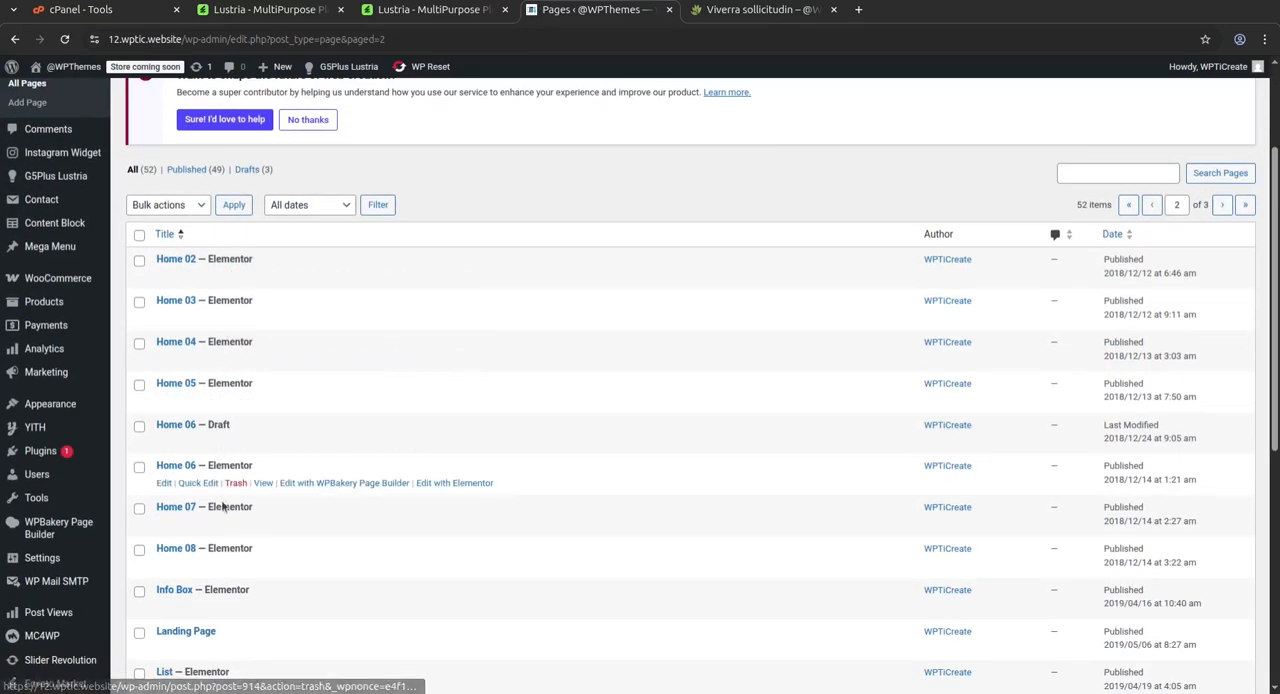
pyautogui.scroll(-3, 441, 402)
pyautogui.scroll(-2, 437, 400)
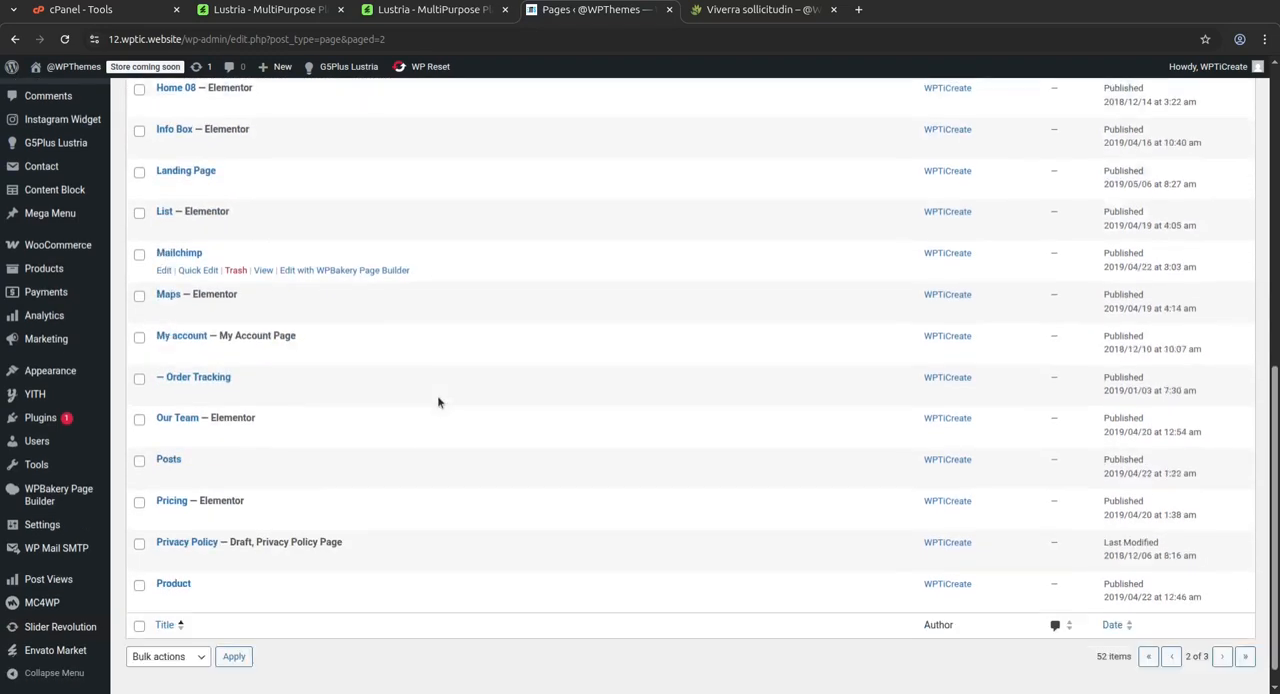
# Open the list of all posts and review the imported blog posts with their categories and tags
pyautogui.scroll(4, 576, 322)
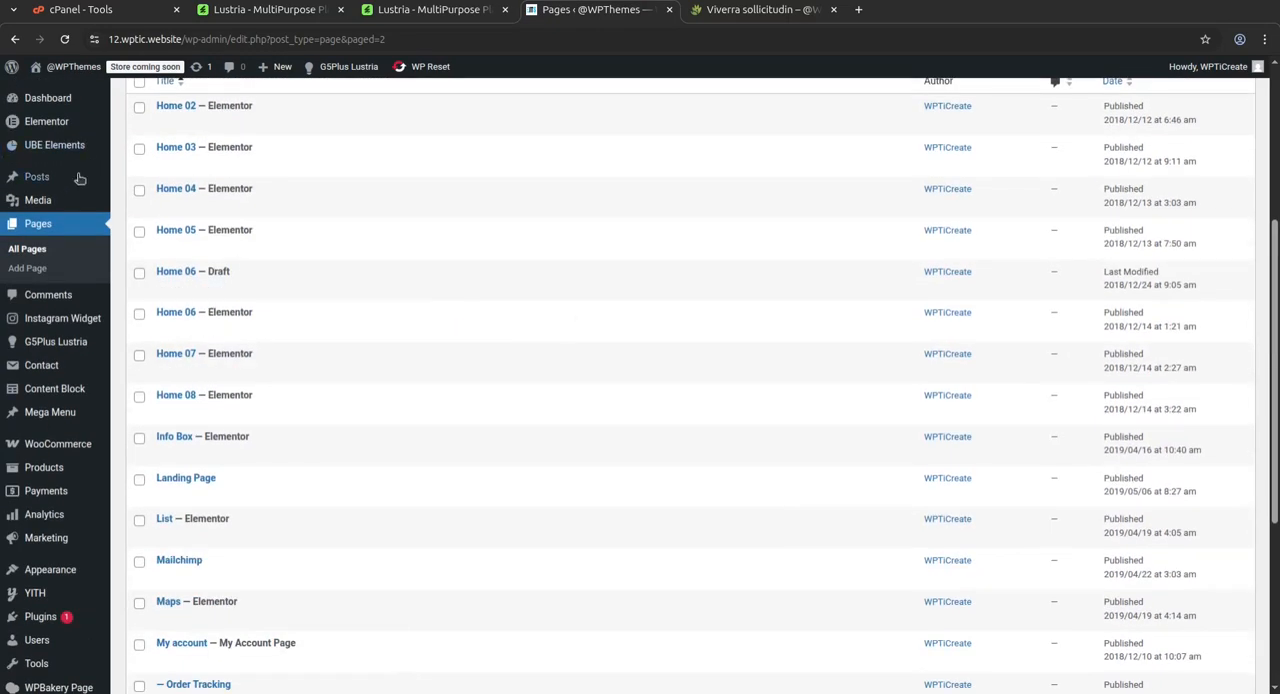
pyautogui.moveTo(50, 178)
pyautogui.click(141, 180)
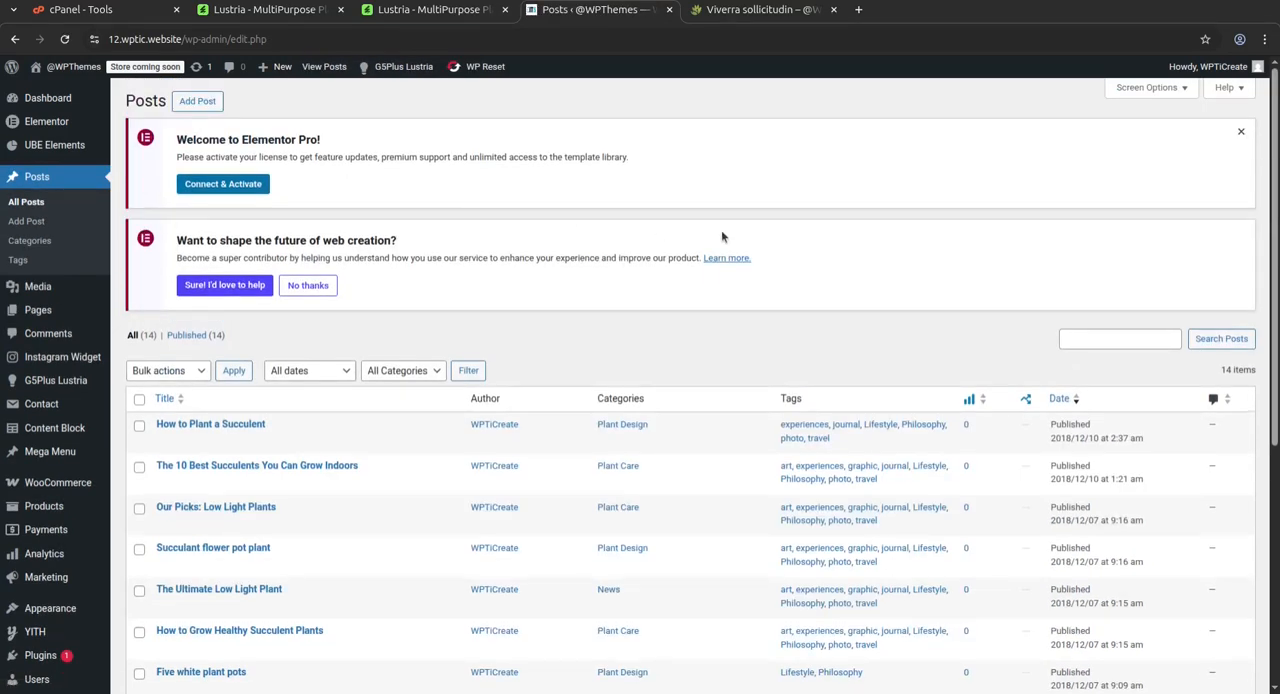
pyautogui.scroll(-2, 200, 240)
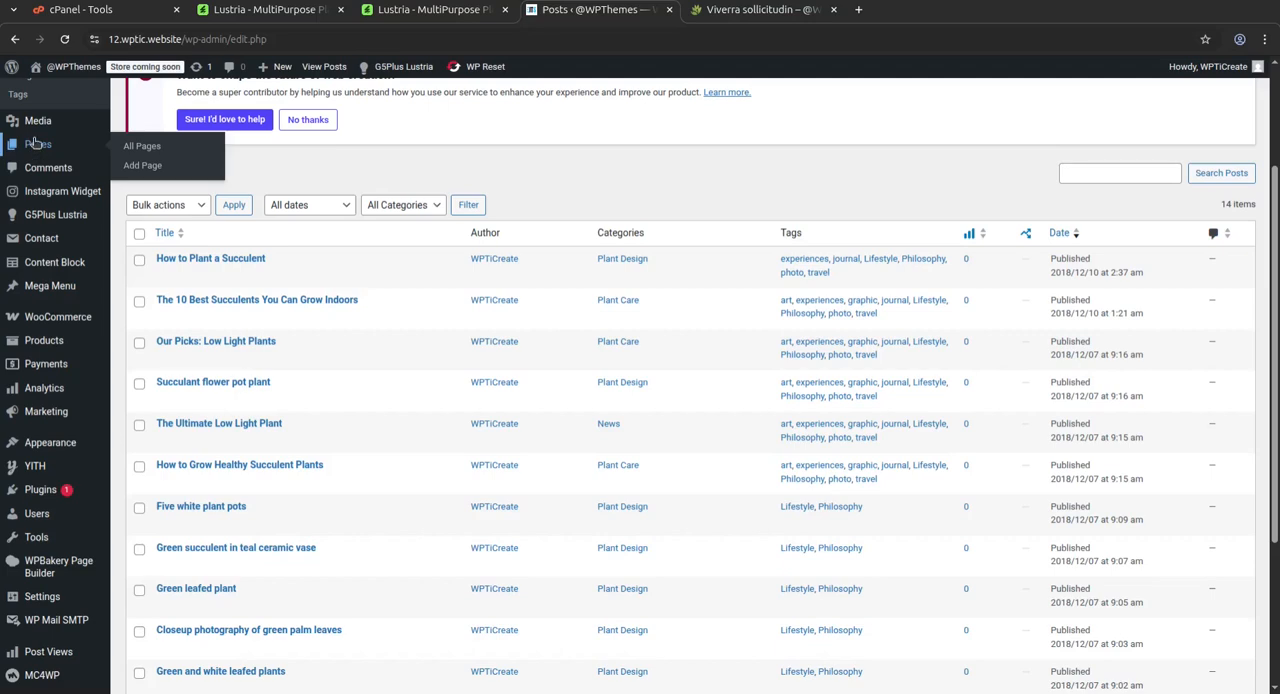
# Open the Media Library, load more media items and look through the imported demo images
pyautogui.click(139, 125)
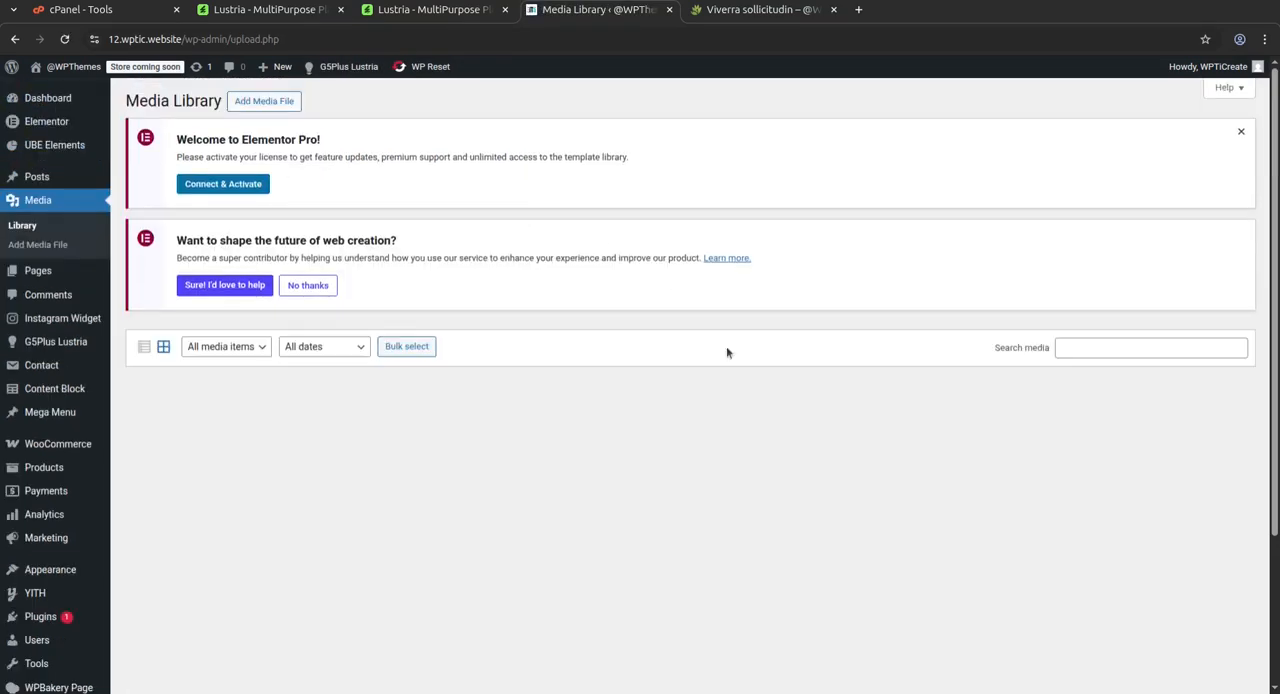
pyautogui.scroll(-5, 674, 306)
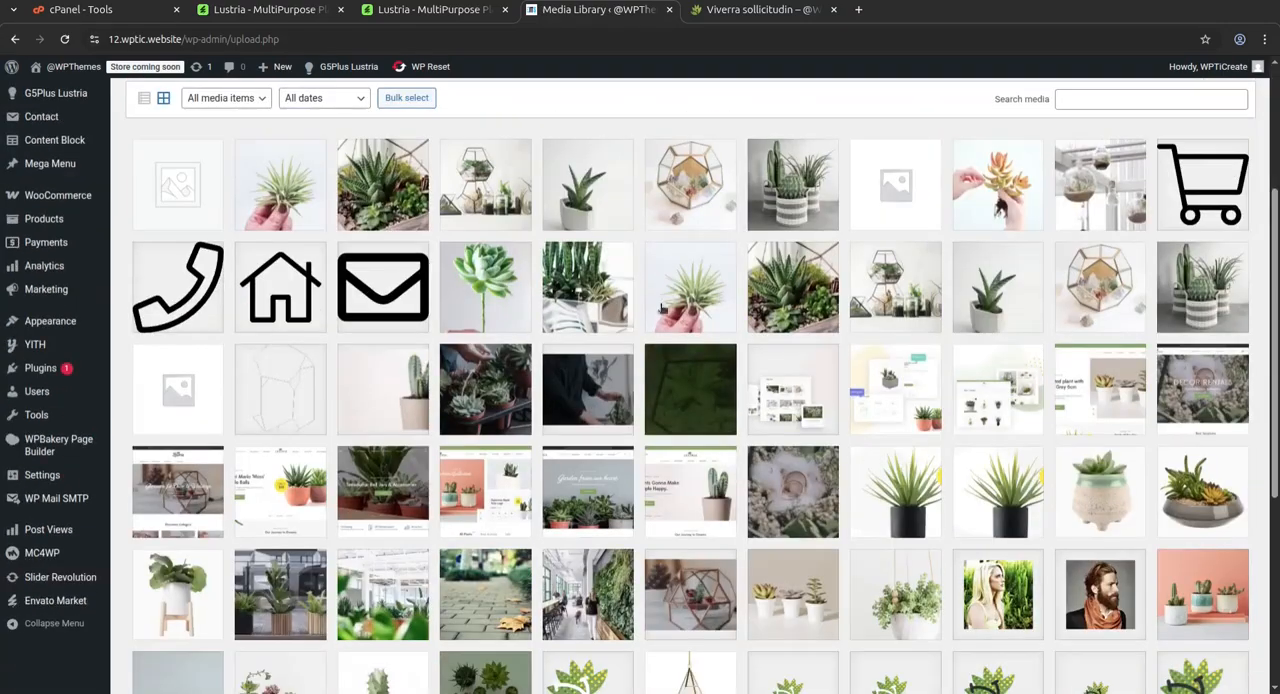
pyautogui.scroll(-5, 1228, 316)
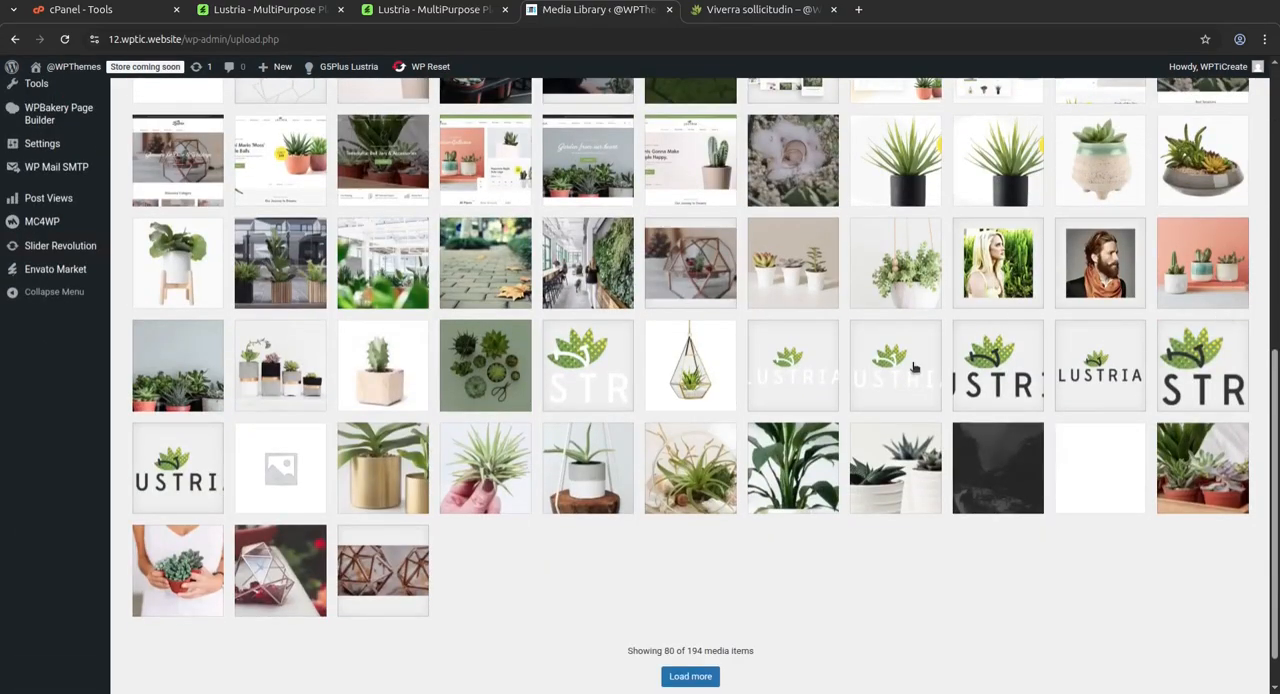
pyautogui.click(692, 677)
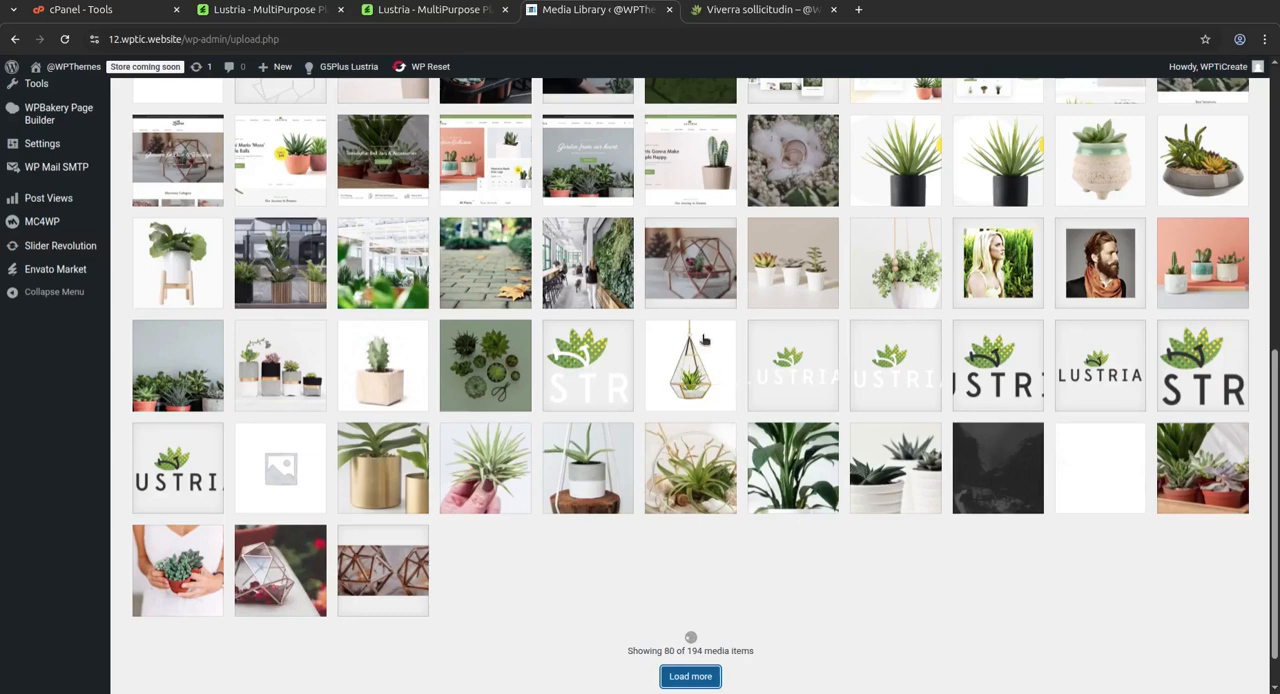
pyautogui.scroll(-3, 695, 330)
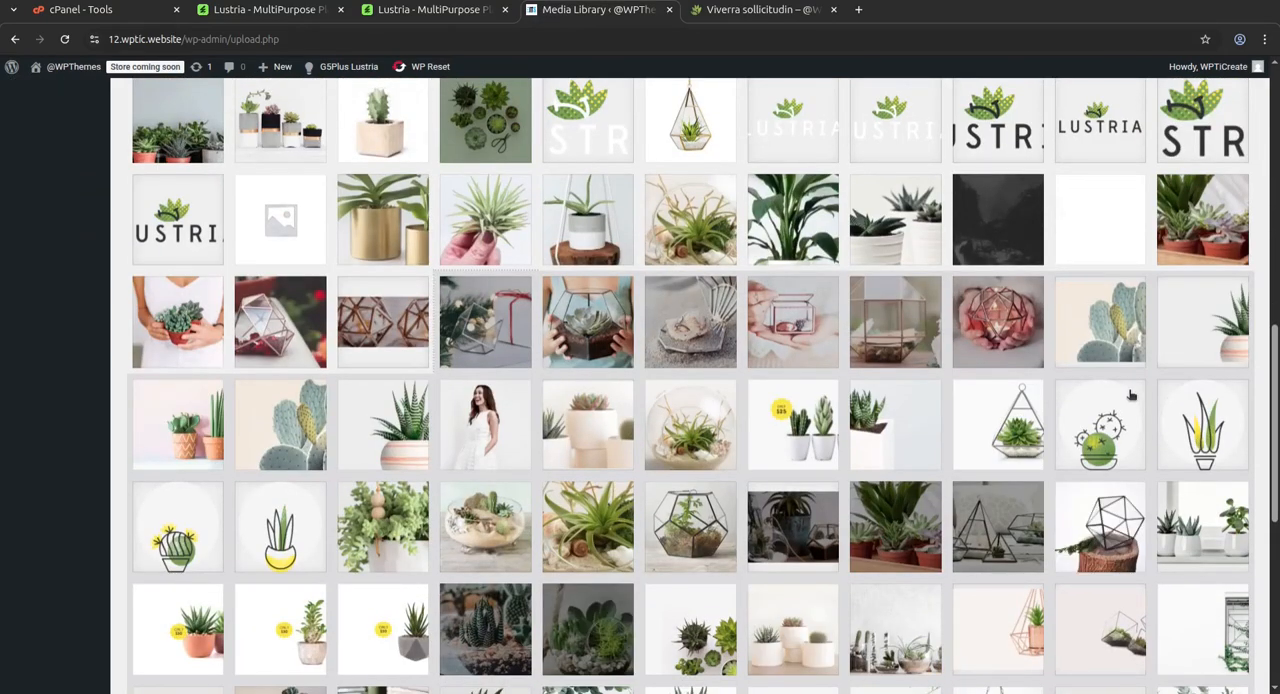
pyautogui.scroll(-5, 1127, 395)
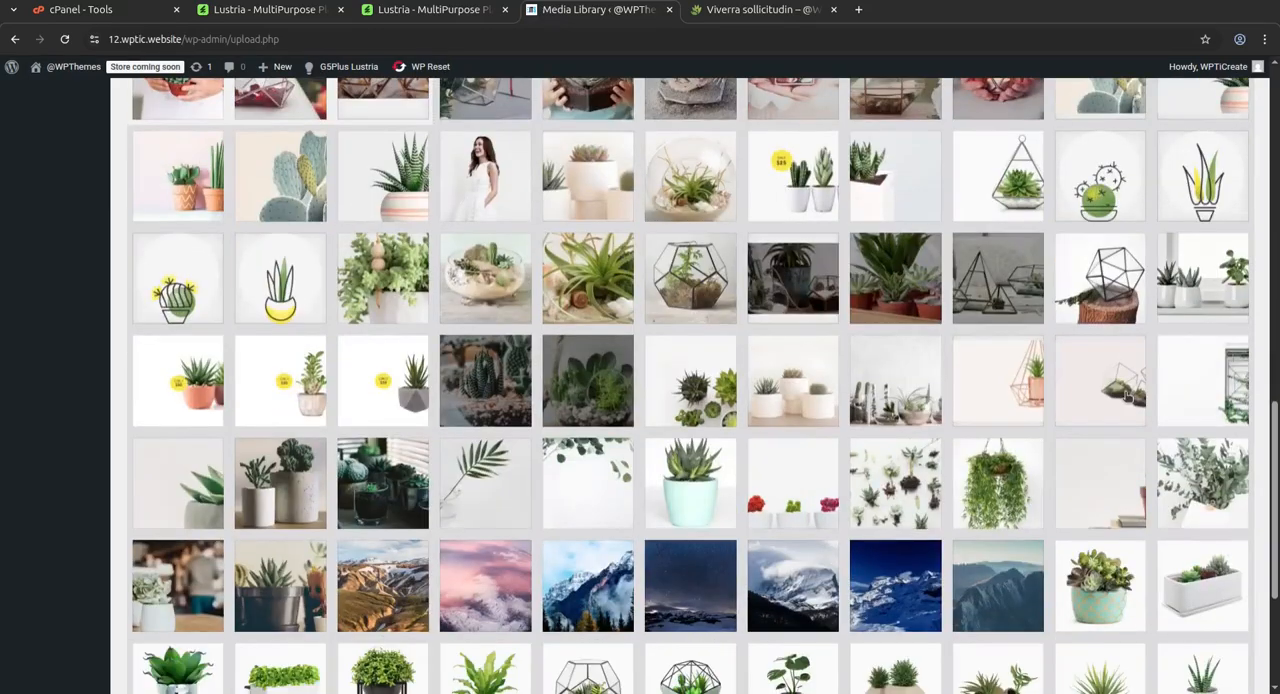
pyautogui.scroll(15, 790, 358)
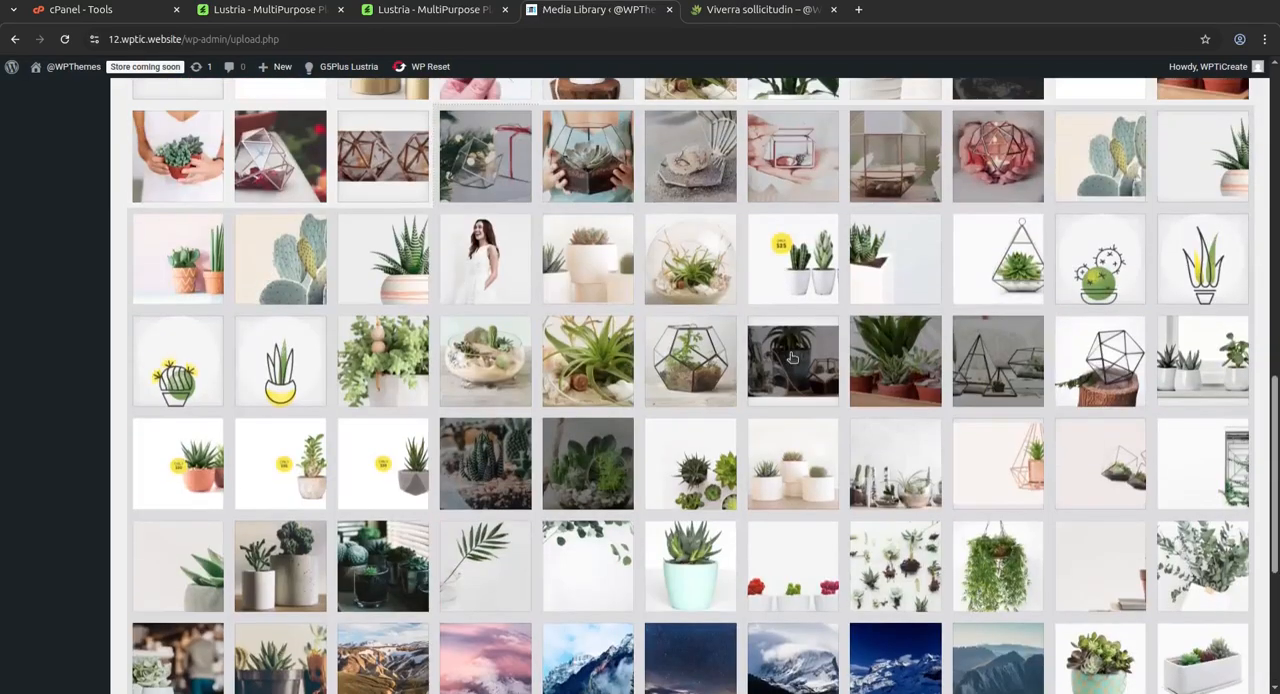
pyautogui.scroll(4, 143, 289)
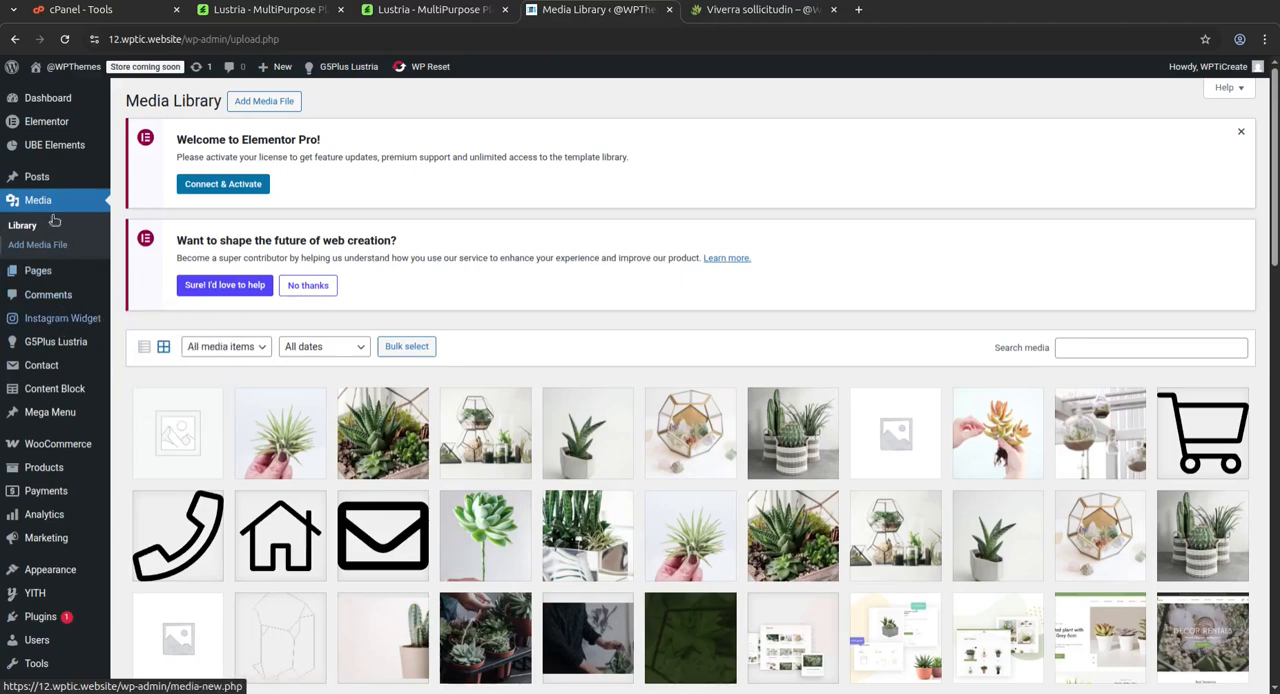
# Open the G5Plus Lustria Install Demo page and review the import notes and the WPBakery and Elementor demo options
pyautogui.moveTo(56, 343)
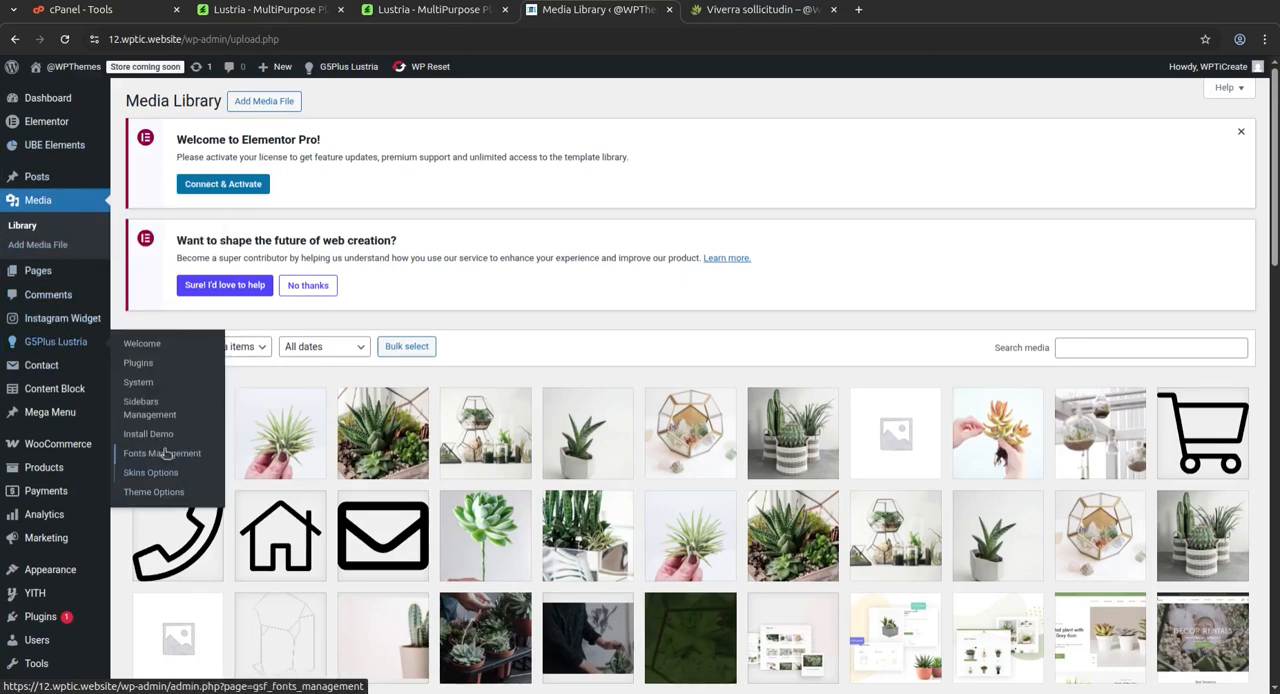
pyautogui.click(155, 442)
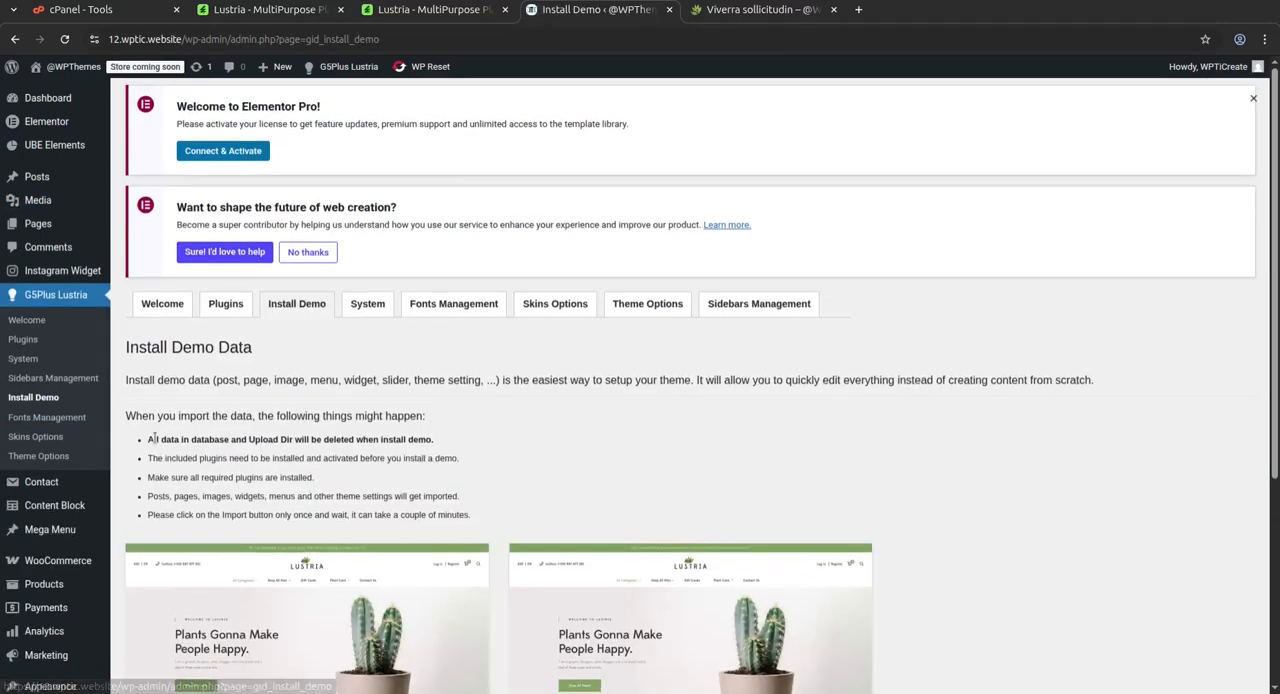
pyautogui.scroll(-4, 705, 430)
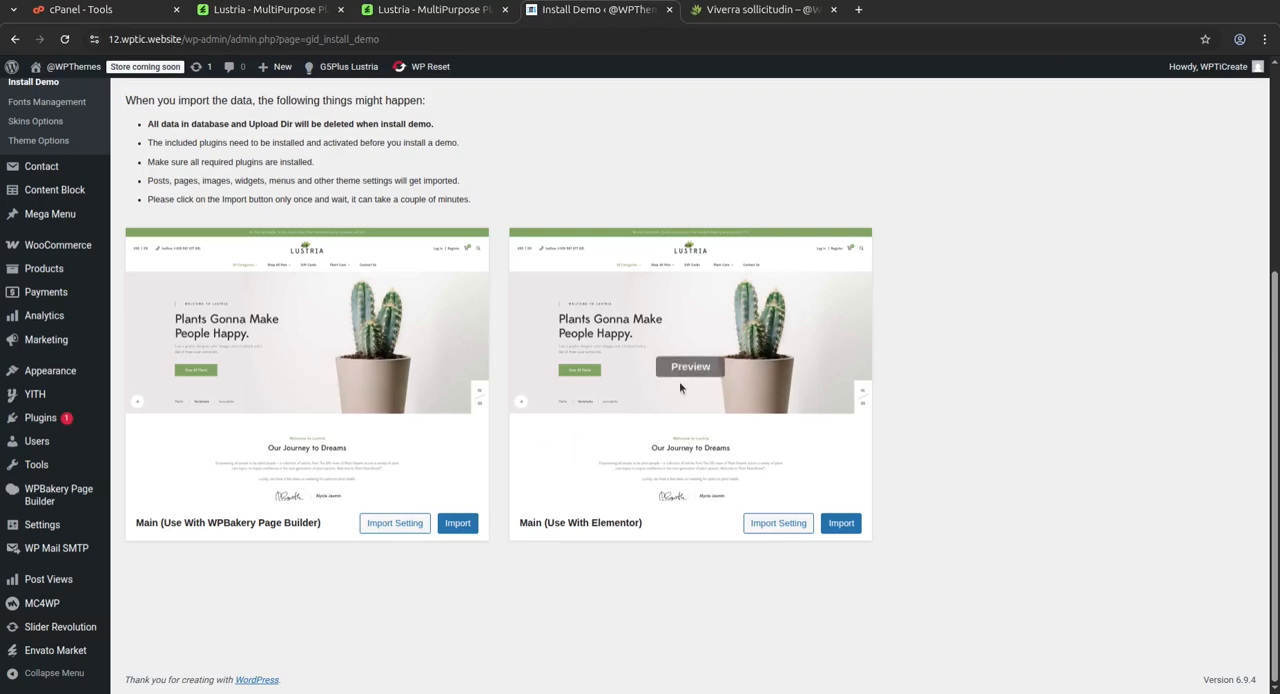
pyautogui.scroll(3, 672, 383)
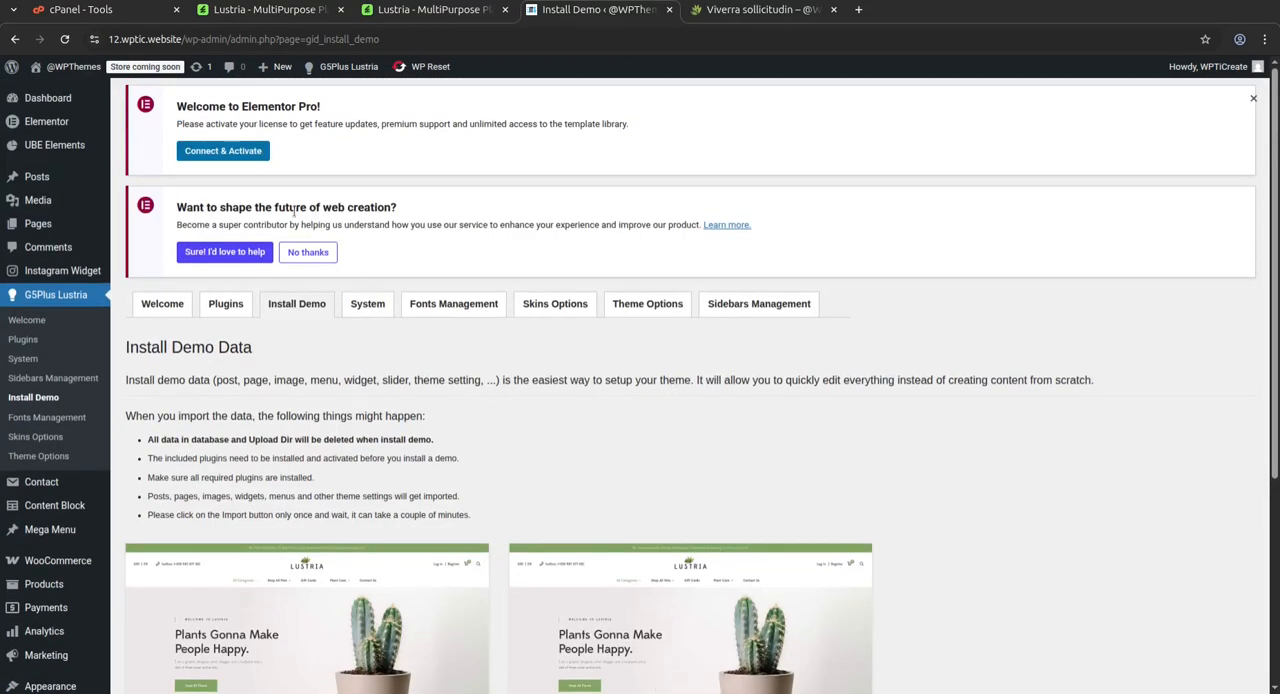
# Open the UBE Elements settings and look over the Welcome page's documentation, video tutorial and promoted themes
pyautogui.click(42, 153)
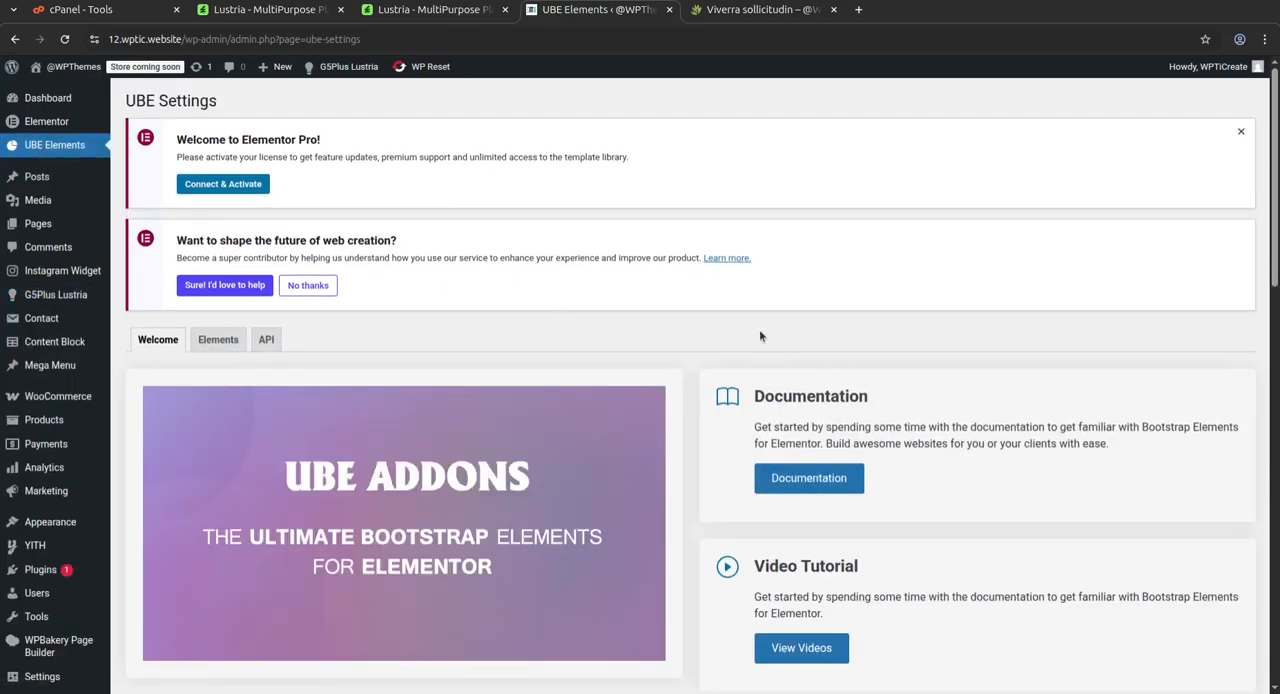
pyautogui.scroll(-3, 674, 327)
pyautogui.scroll(-3, 557, 535)
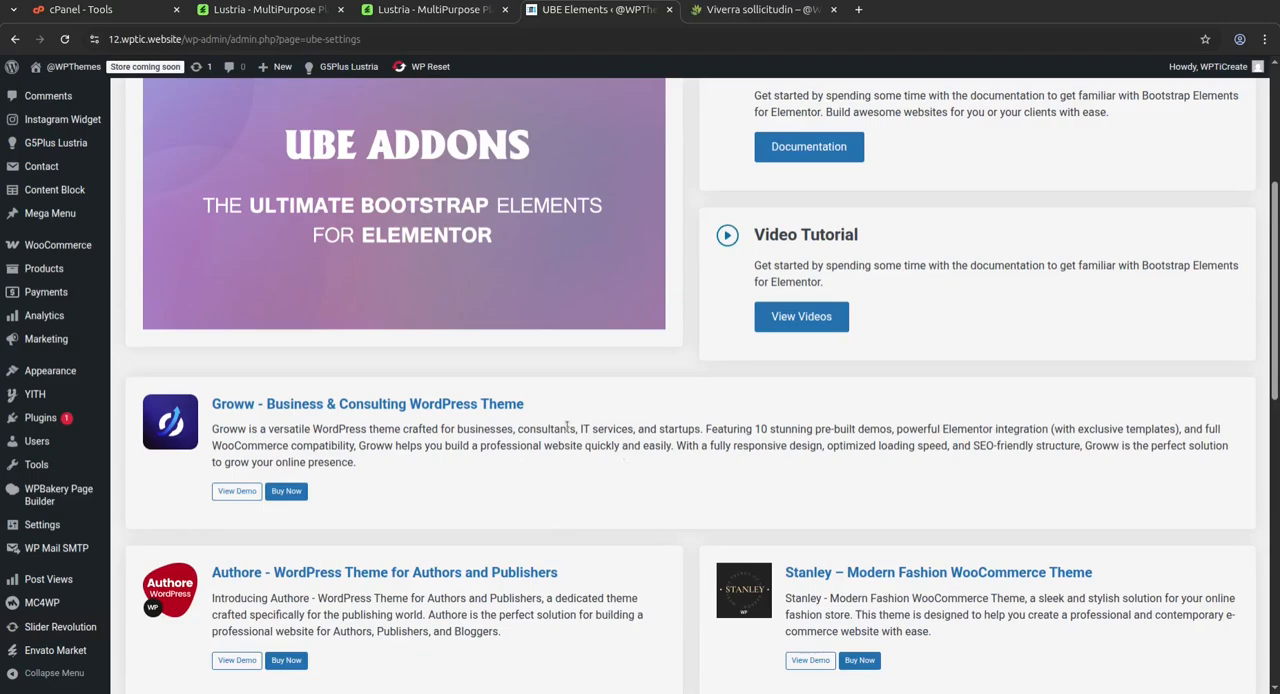
pyautogui.scroll(-13, 699, 438)
pyautogui.scroll(17, 699, 438)
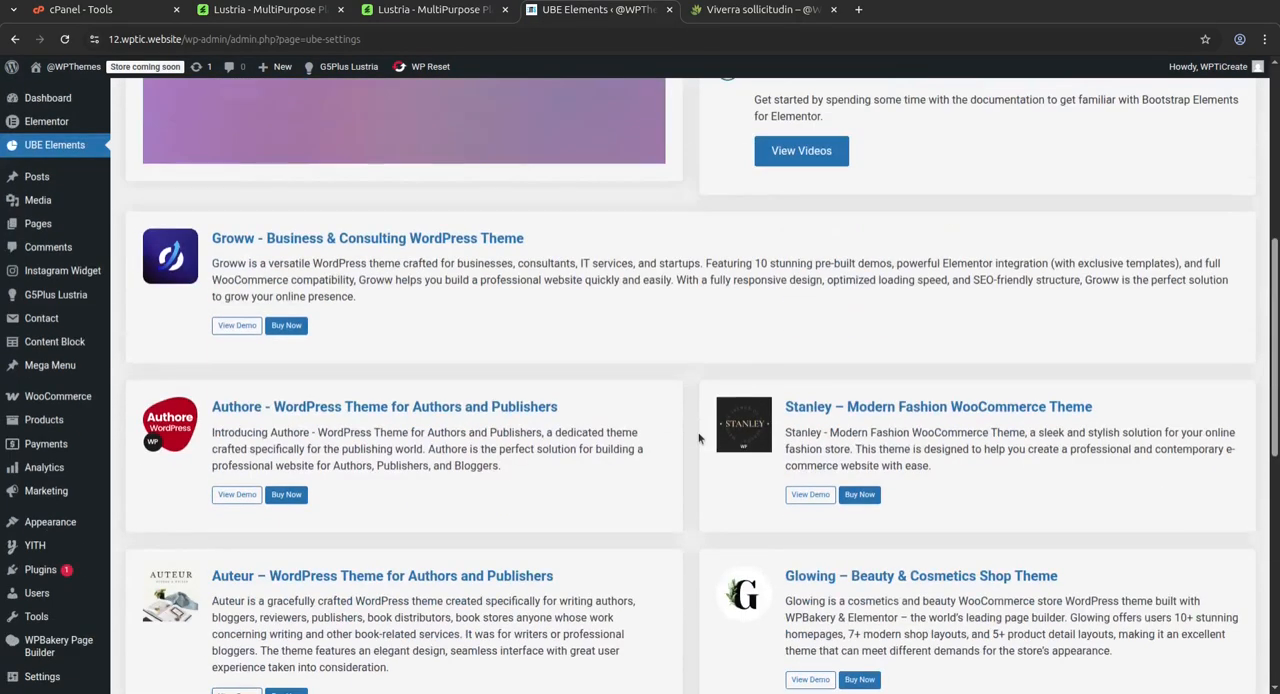
# Show the UBE Elements list and examine the General, Posts, Advanced and Lustria Elements groups of widgets
pyautogui.click(211, 347)
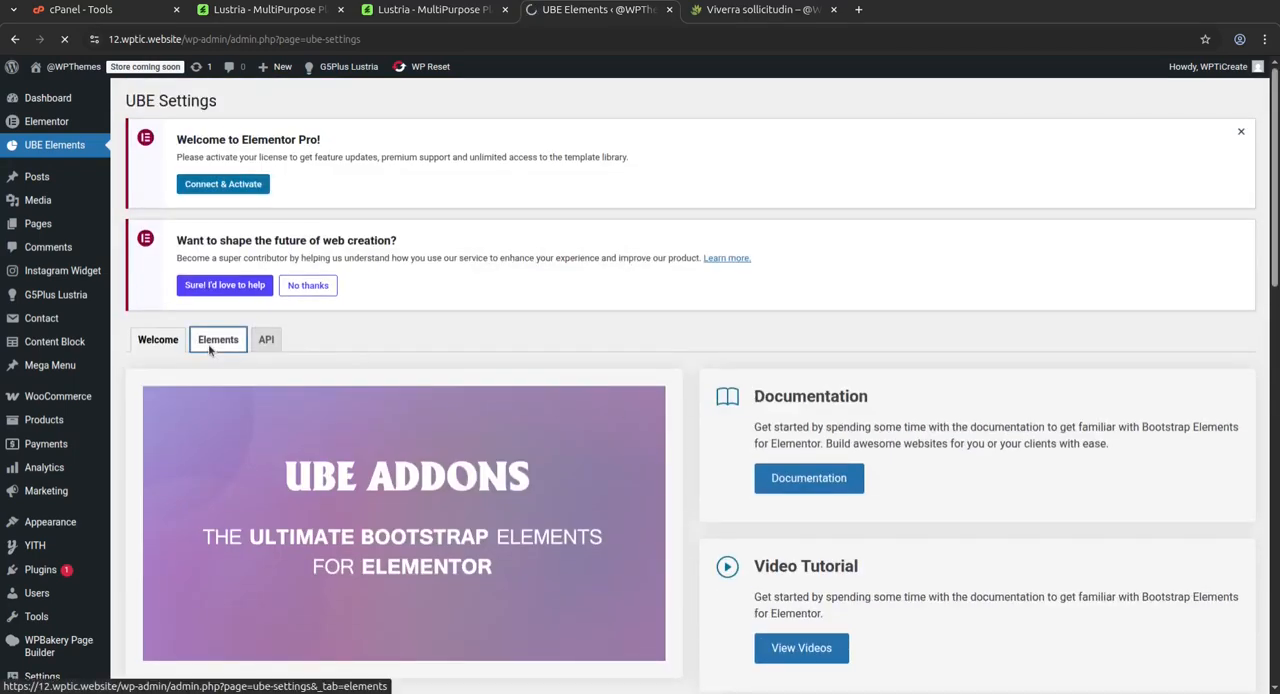
pyautogui.scroll(-2, 505, 379)
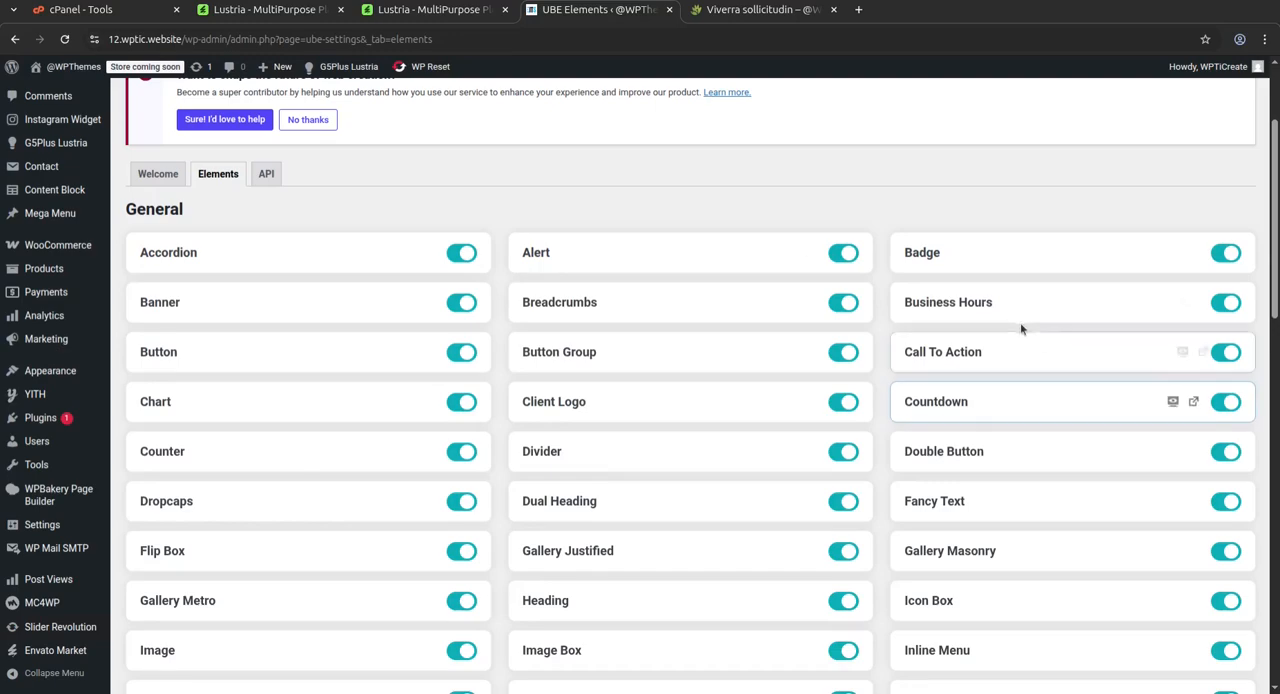
pyautogui.scroll(-1, 605, 546)
pyautogui.scroll(-8, 389, 344)
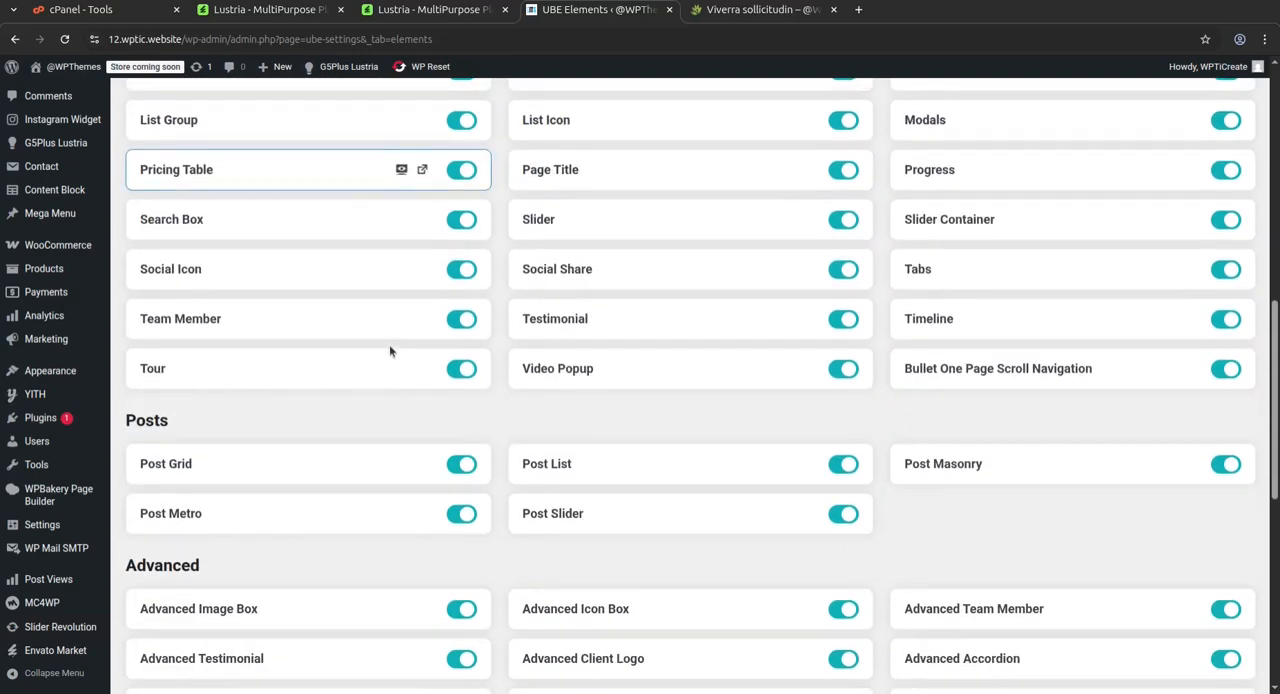
pyautogui.scroll(-5, 389, 344)
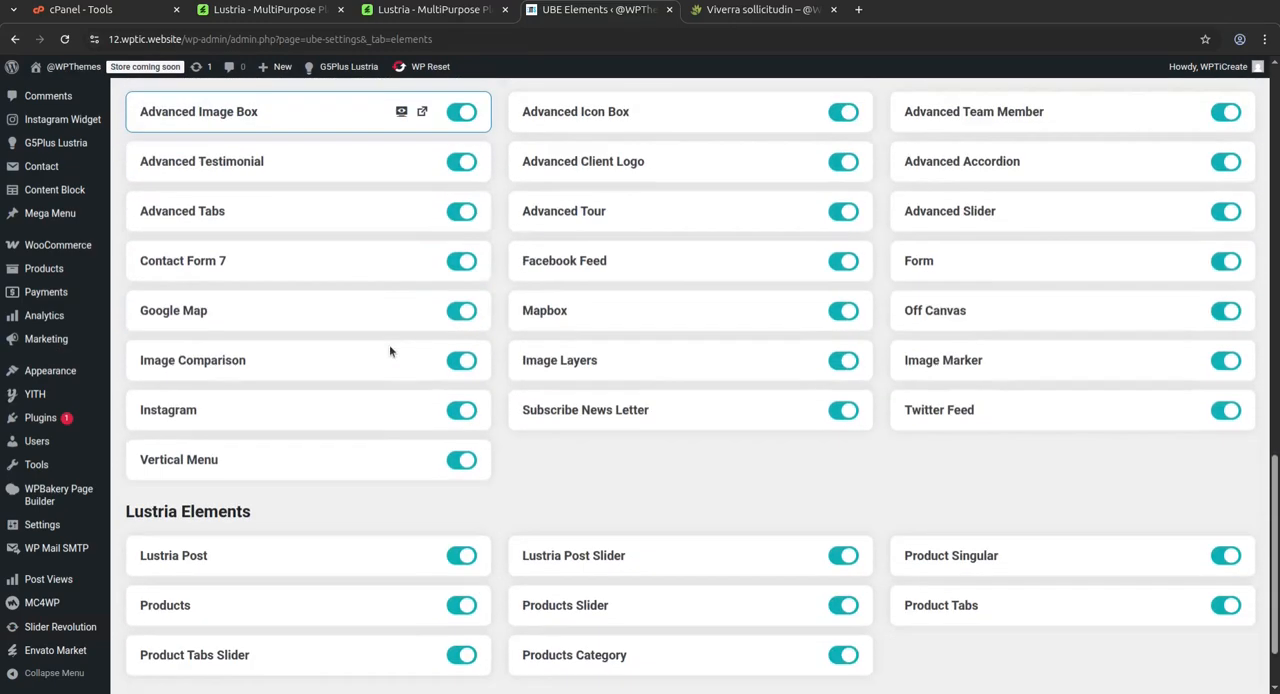
pyautogui.scroll(-2, 764, 409)
pyautogui.scroll(9, 764, 409)
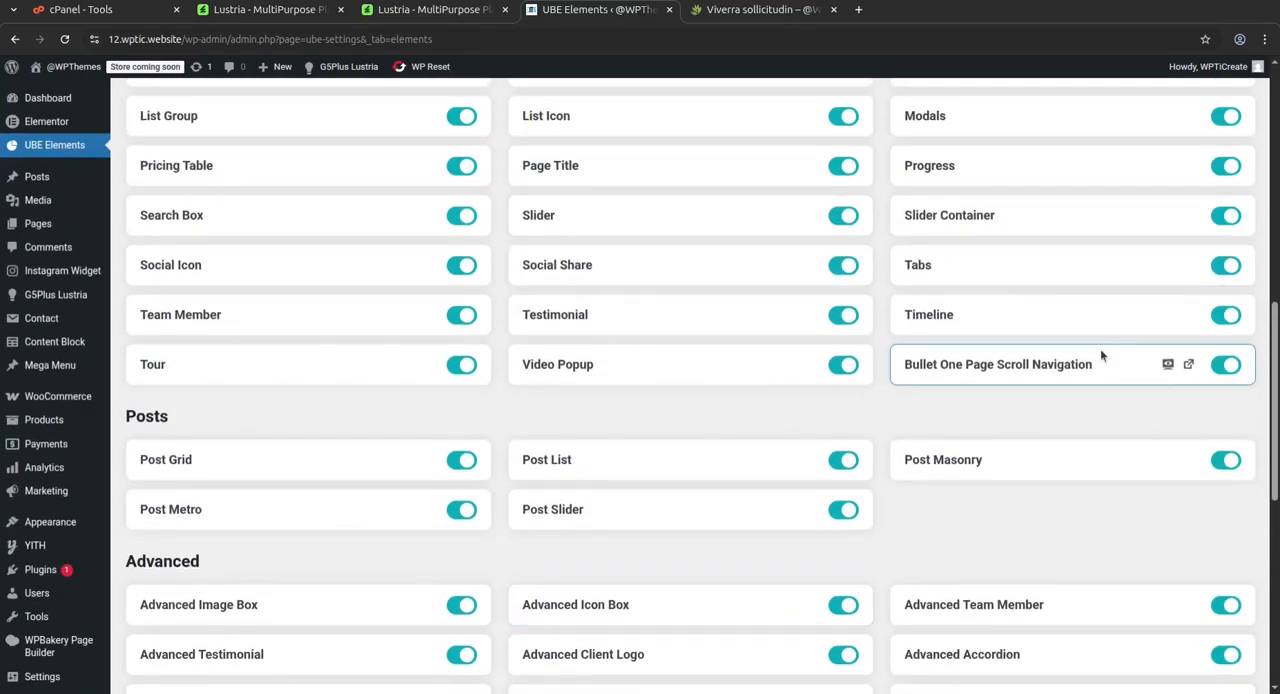
pyautogui.scroll(4, 1018, 406)
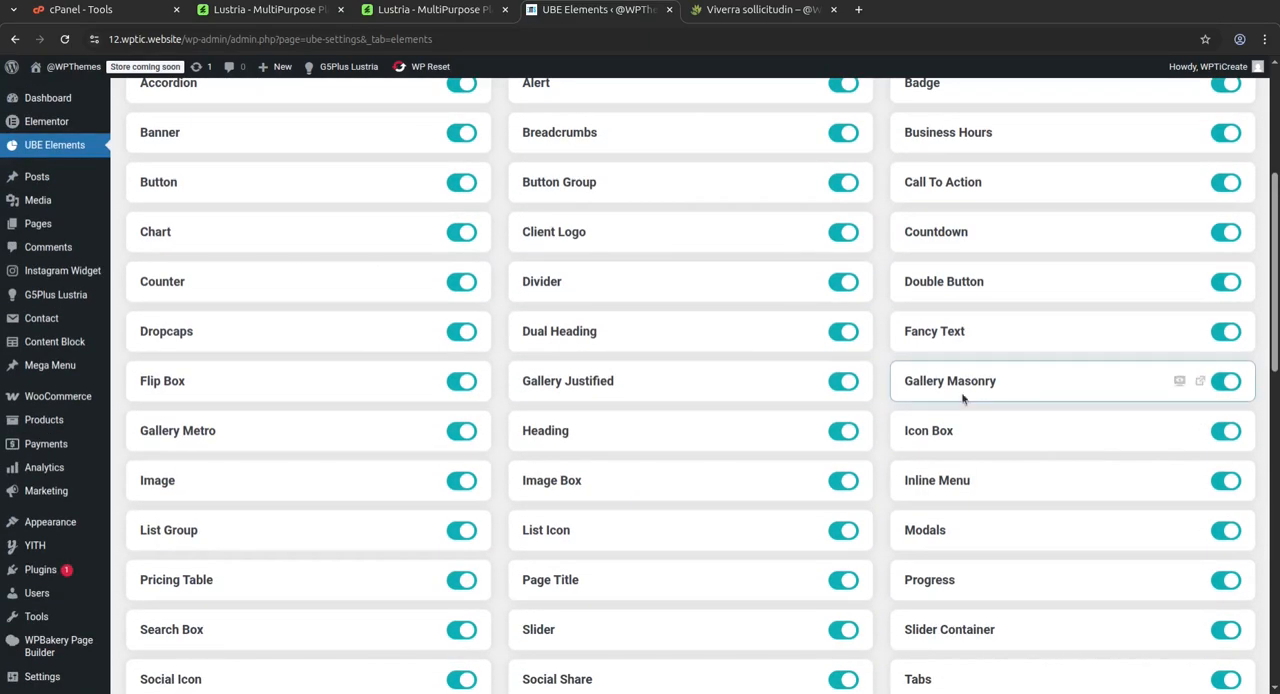
# View the Instagram Widget account connection page, and open the G5Plus Lustria Welcome page to review its Quick Start information
pyautogui.click(54, 278)
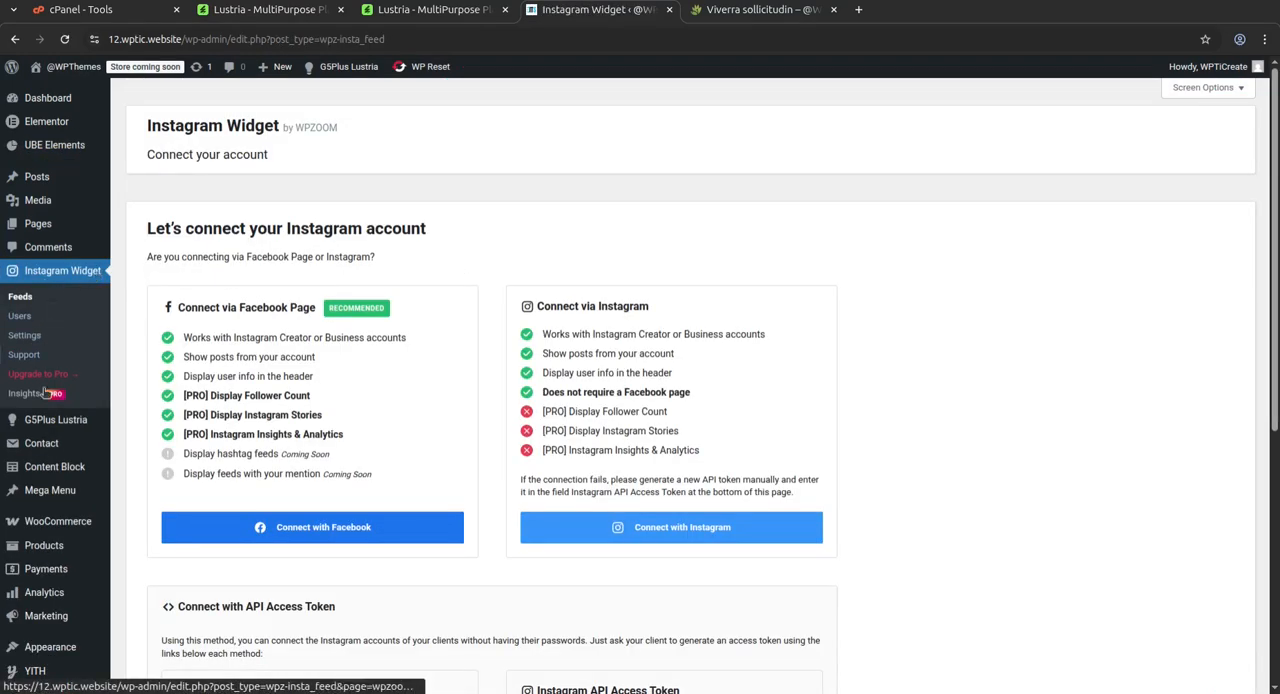
pyautogui.click(50, 428)
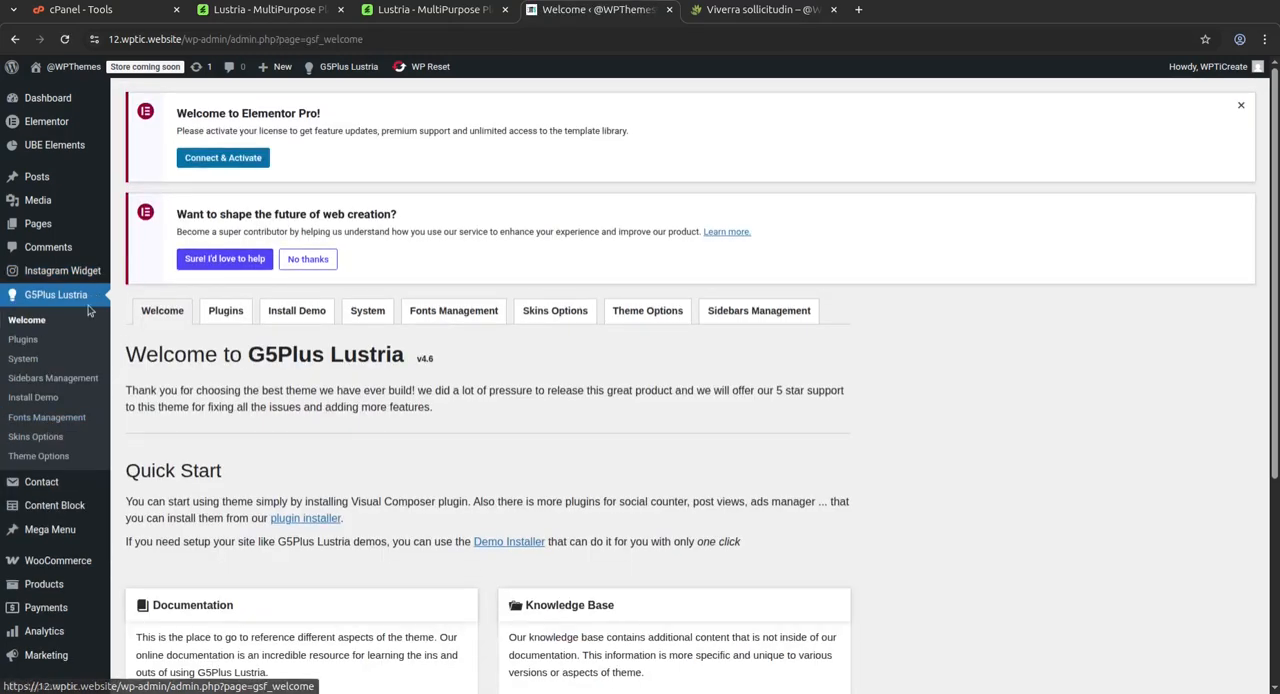
pyautogui.scroll(-3, 868, 262)
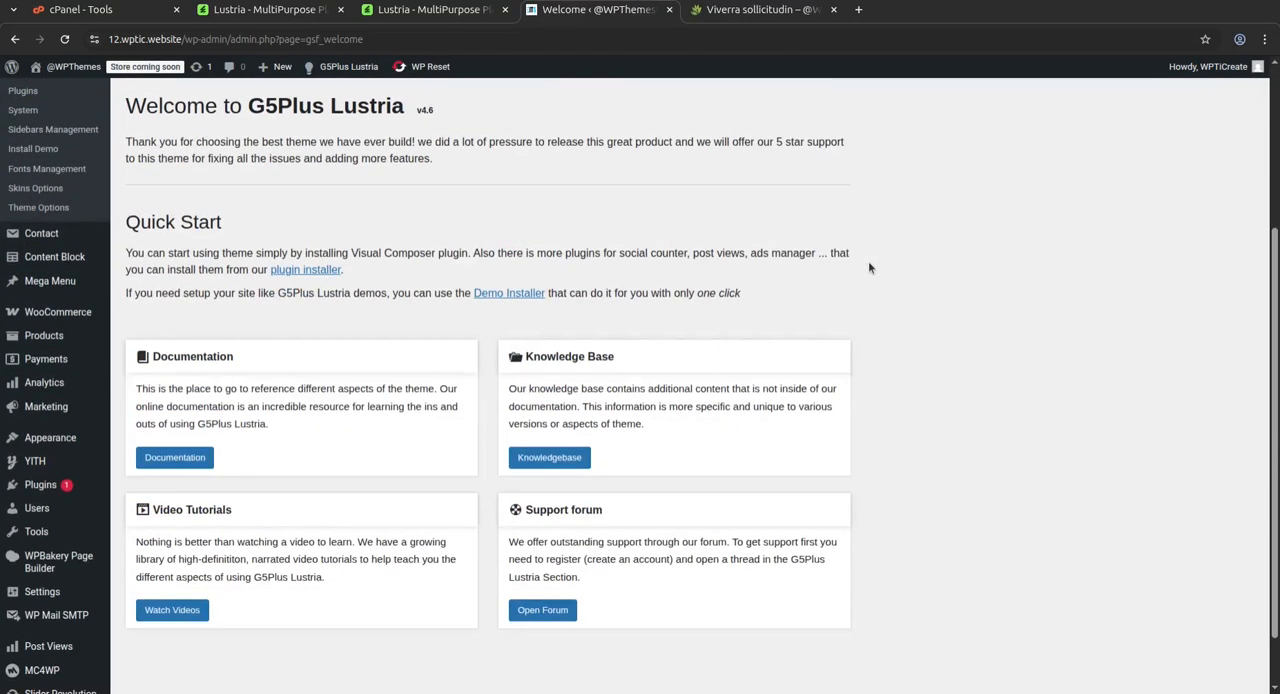
pyautogui.scroll(3, 869, 267)
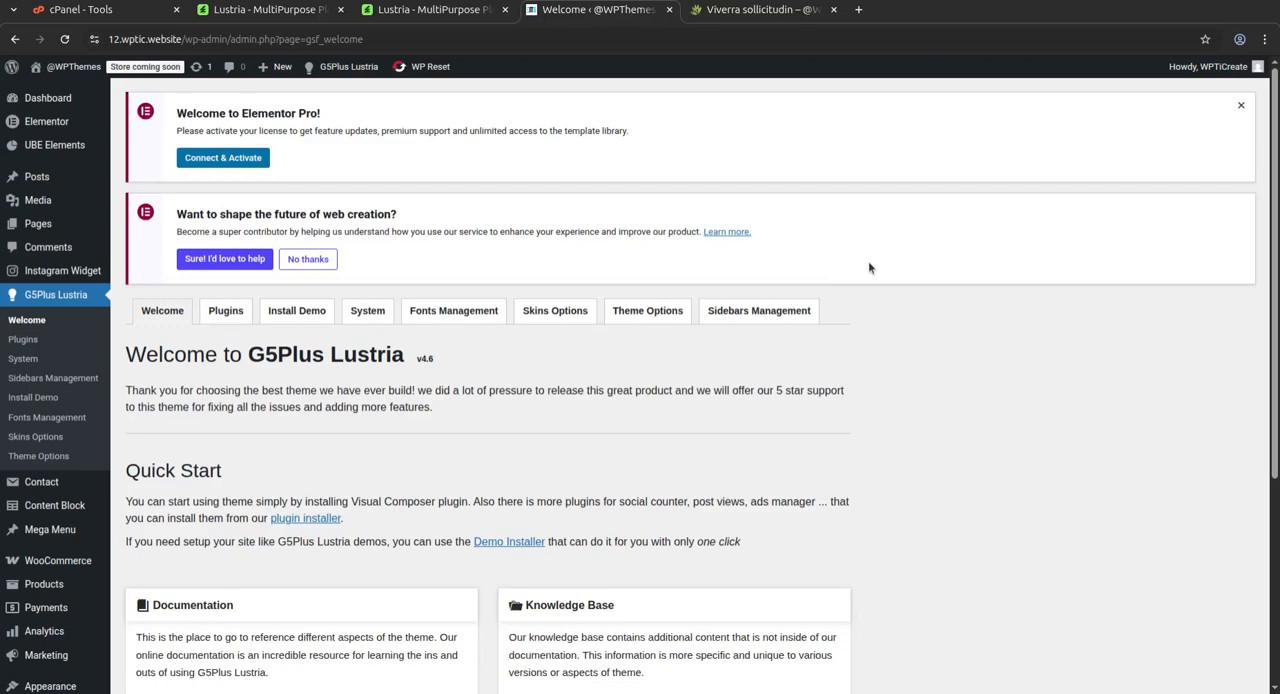
# Dismiss the Elementor Pro notice on the theme's Welcome page and review the documentation, knowledge base, video tutorial and support forum cards
pyautogui.click(1240, 105)
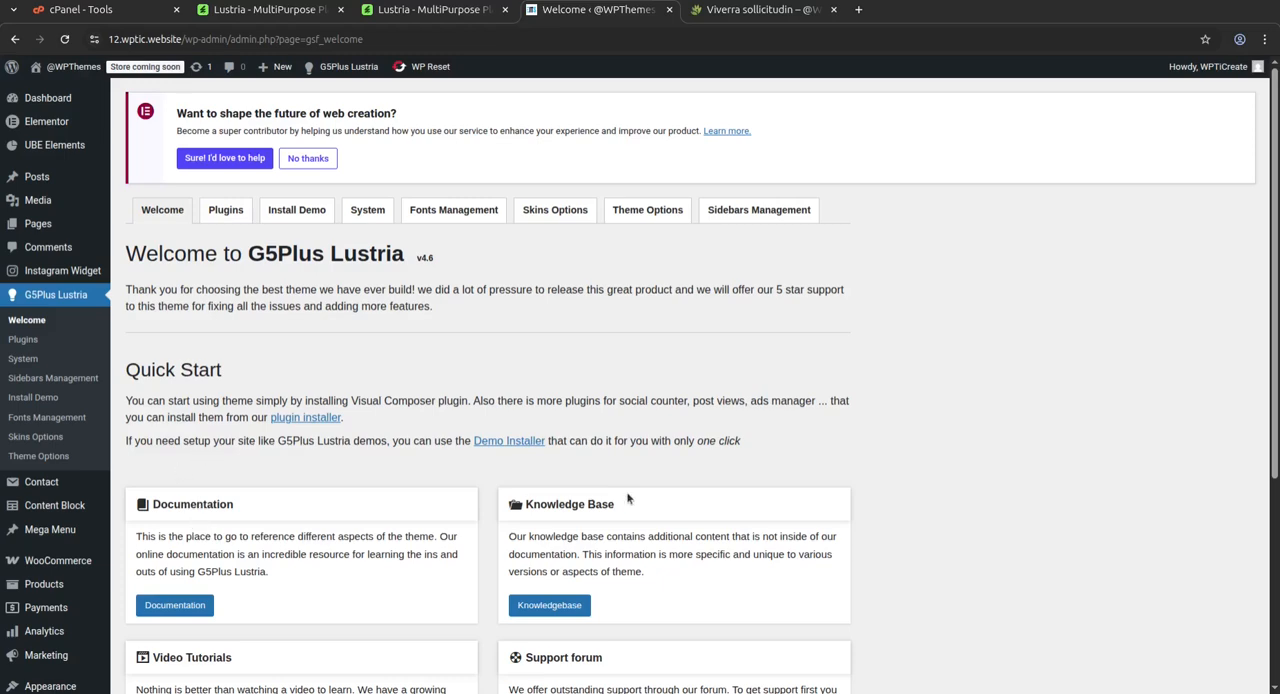
pyautogui.scroll(-3, 385, 430)
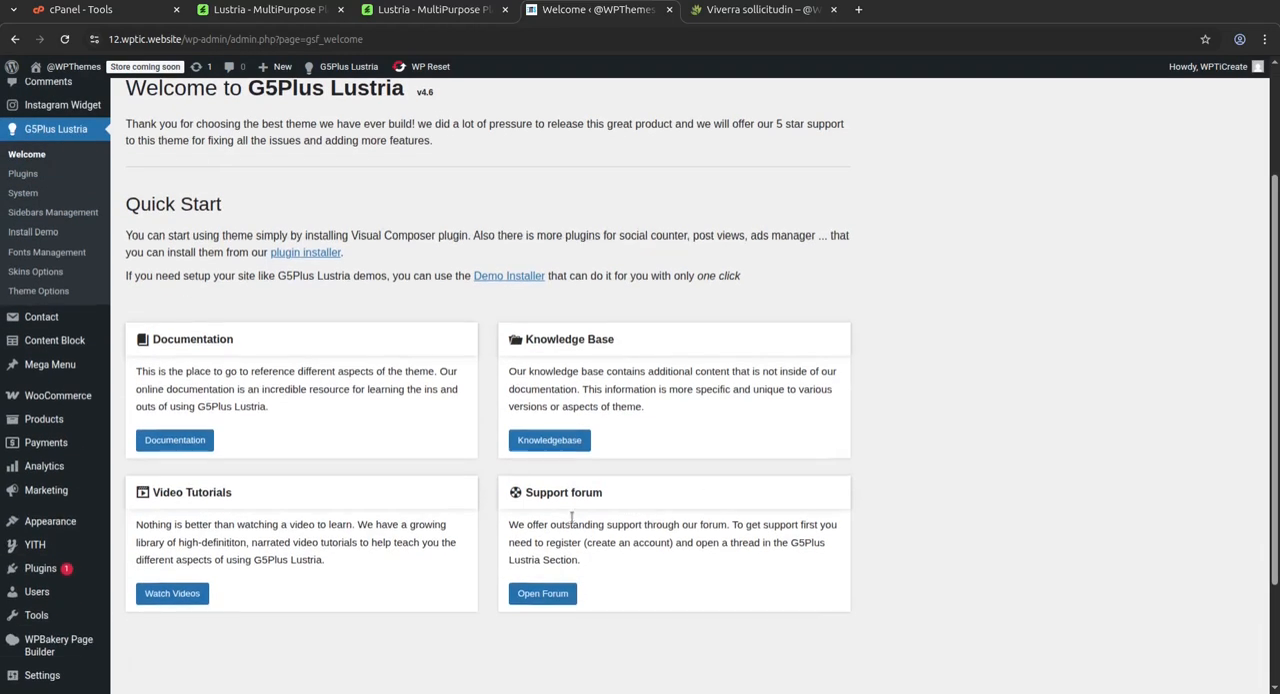
pyautogui.scroll(3, 572, 517)
# Review the theme's premium and included plugins, and return to the Install Demo page
pyautogui.click(228, 212)
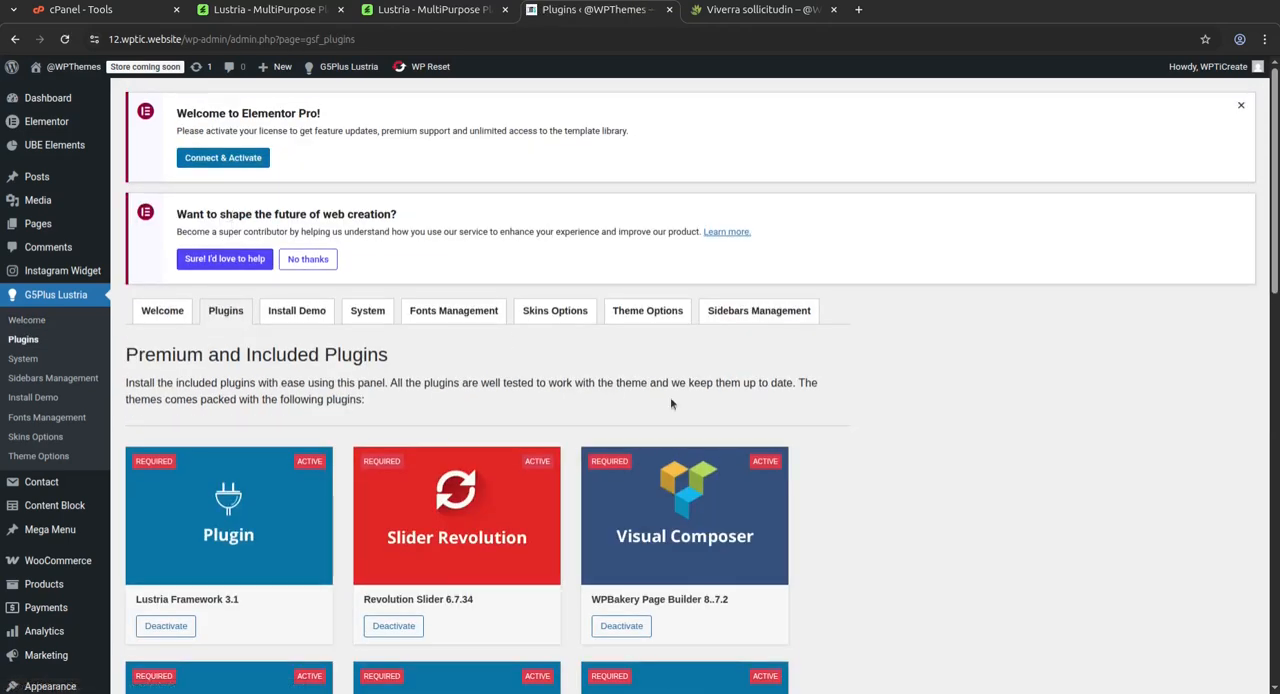
pyautogui.scroll(-4, 961, 497)
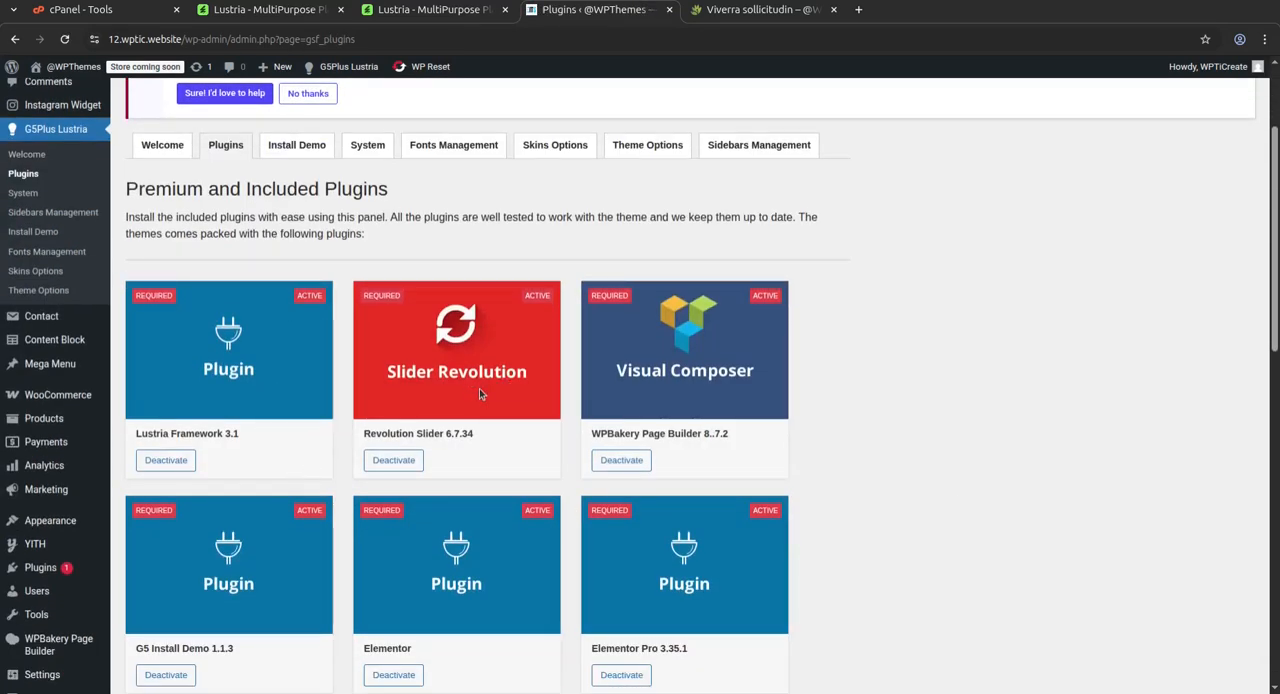
pyautogui.scroll(-4, 690, 430)
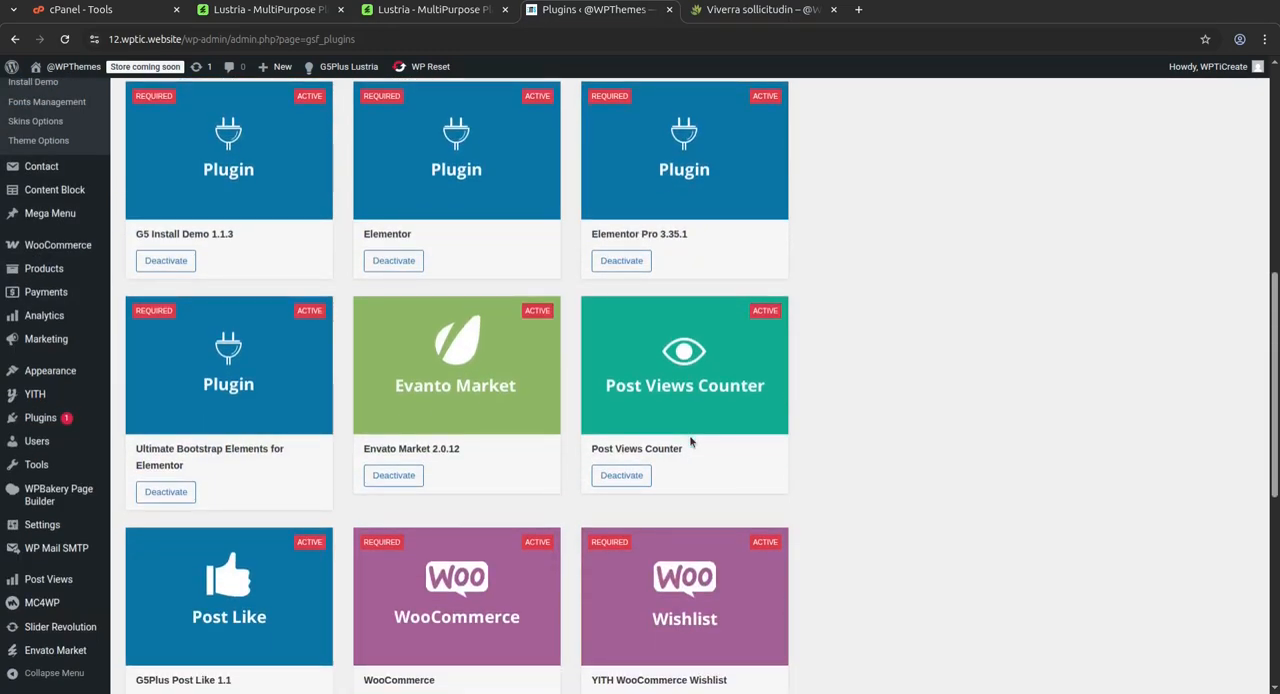
pyautogui.scroll(6, 689, 435)
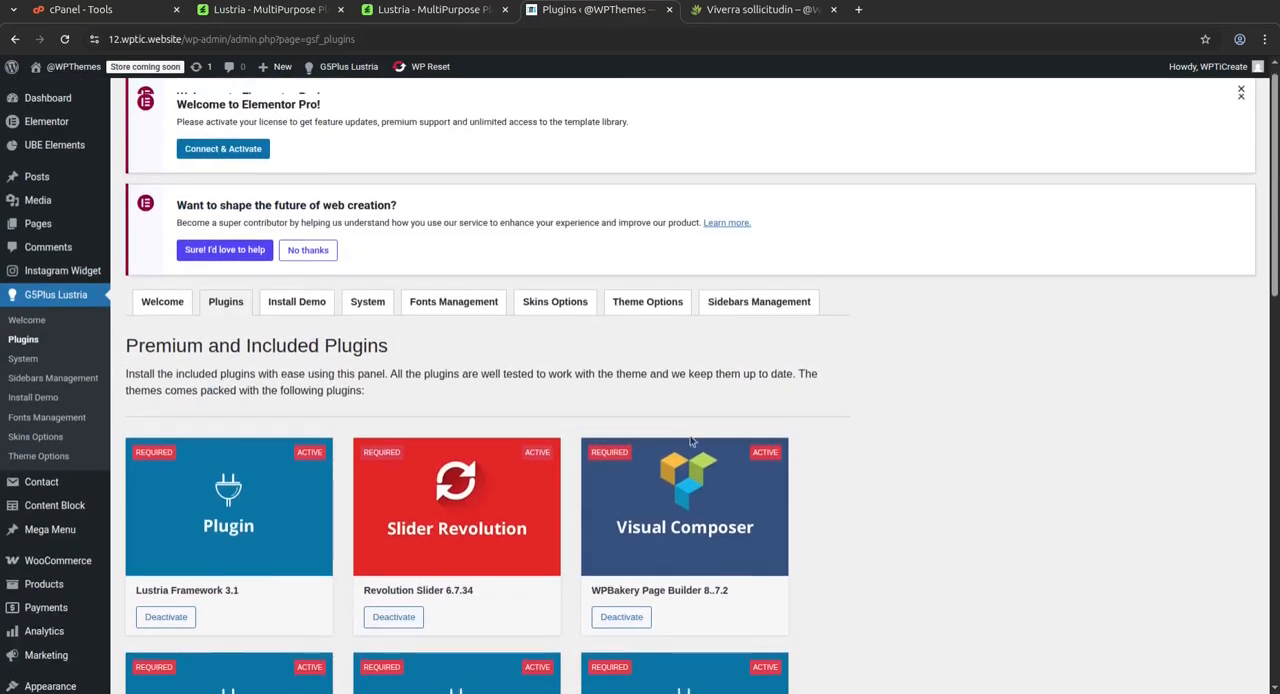
pyautogui.click(307, 321)
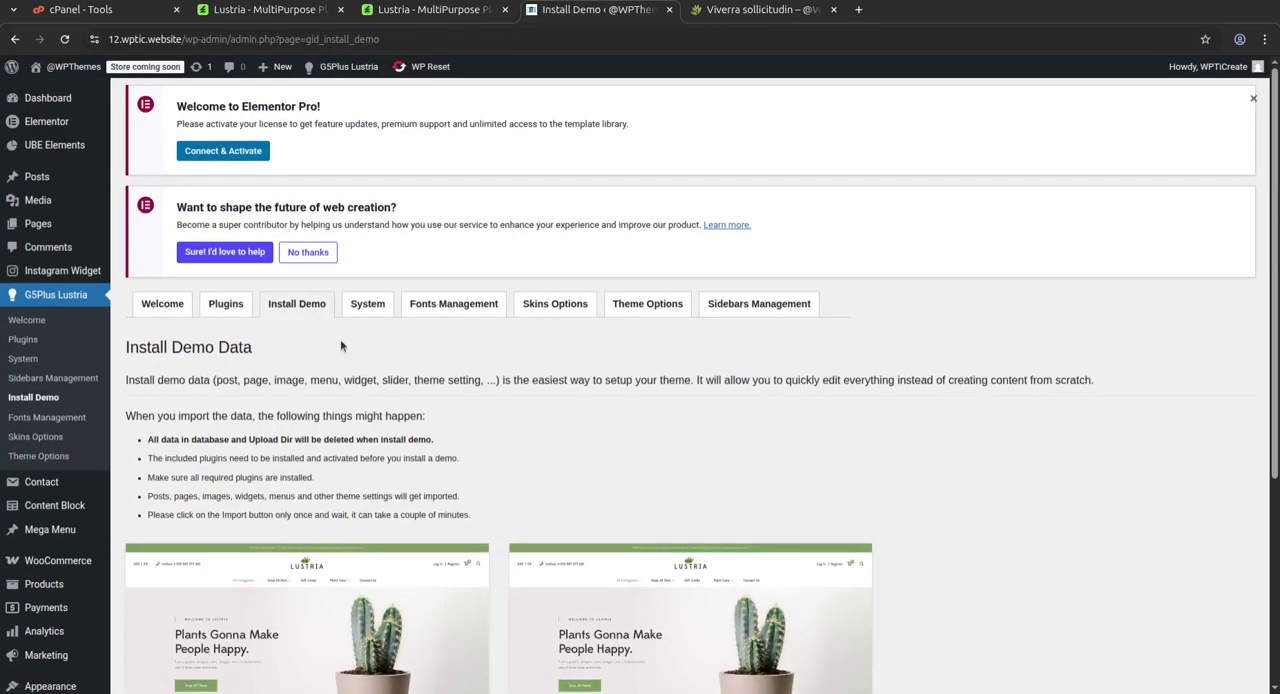
# Review the two importable Main demos, and open the System page to examine its version, environment and active plugin details
pyautogui.scroll(-2, 319, 407)
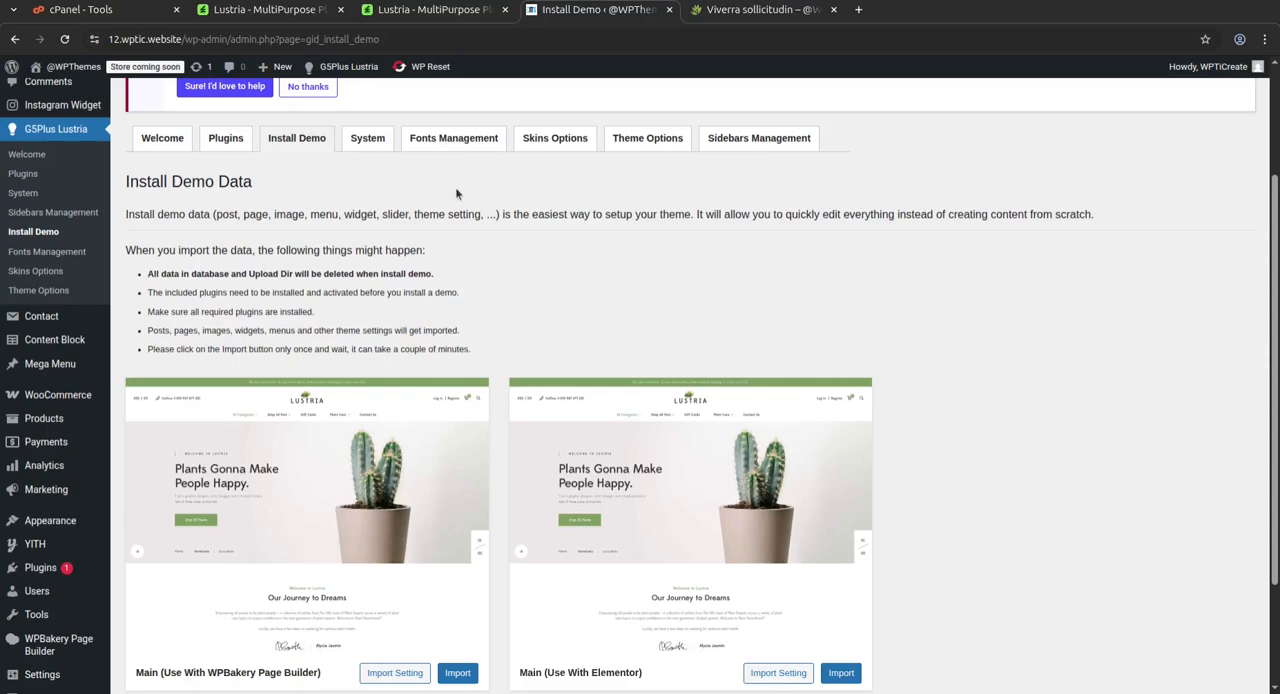
pyautogui.click(365, 143)
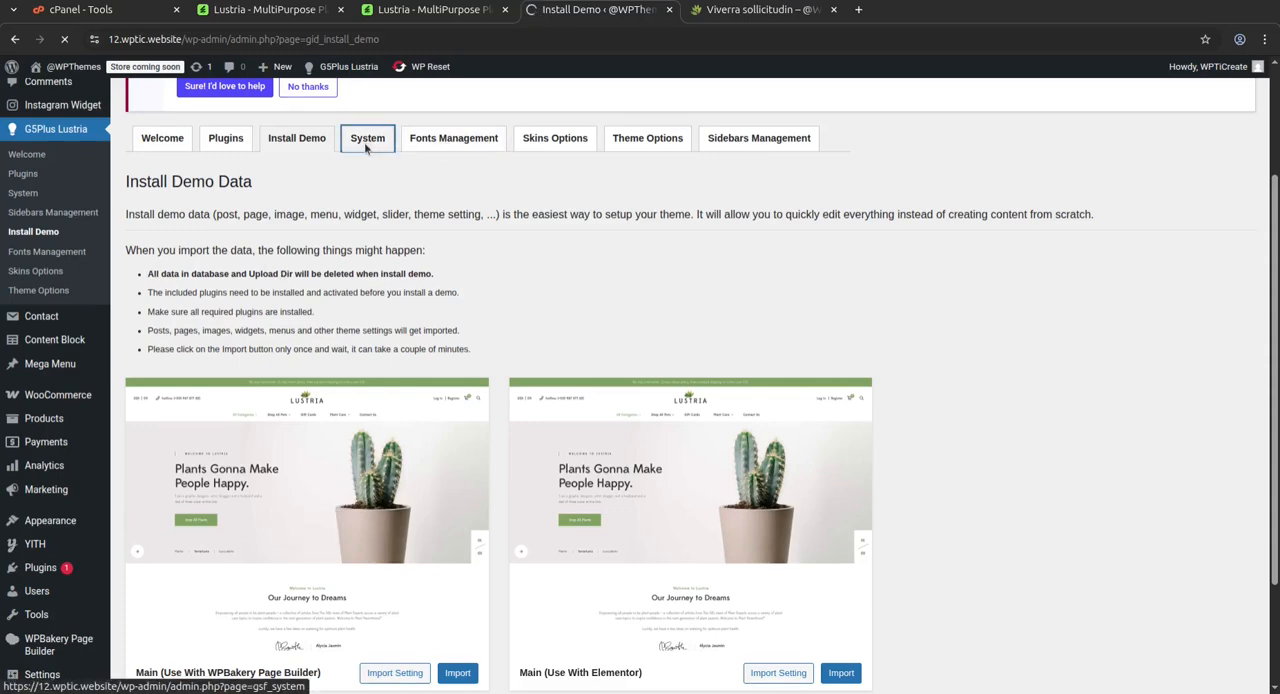
pyautogui.scroll(-2, 610, 530)
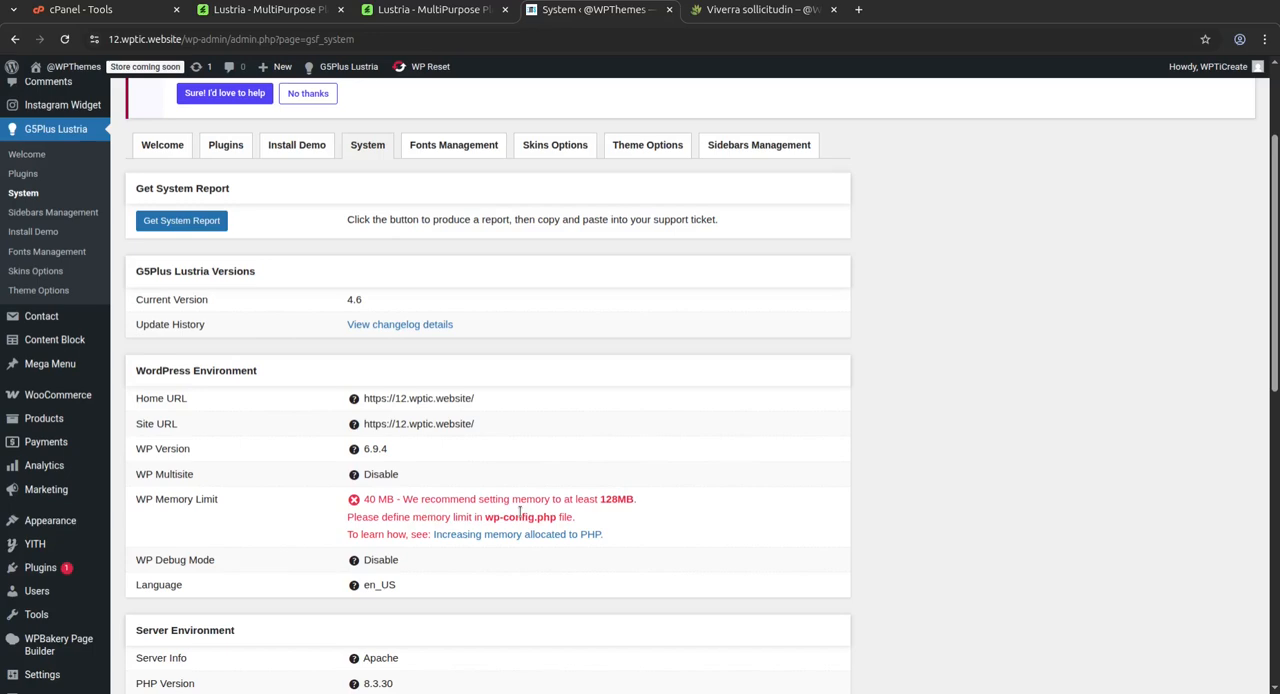
pyautogui.scroll(-5, 621, 405)
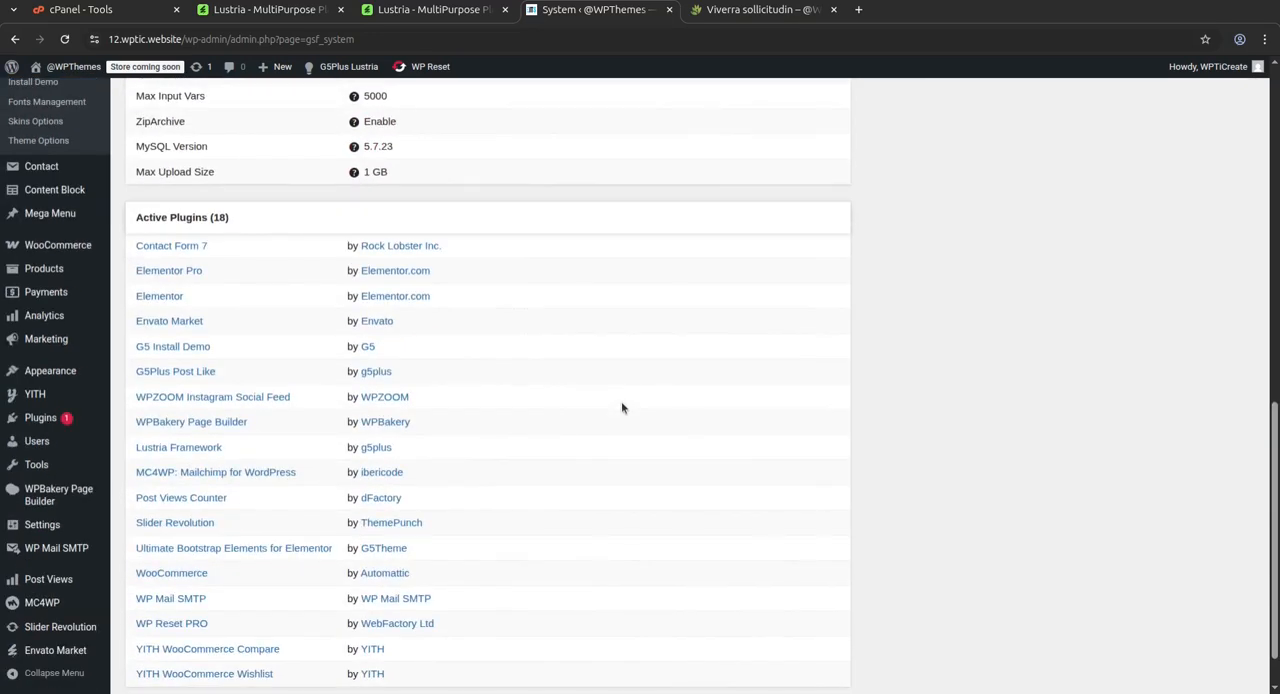
pyautogui.scroll(10, 621, 407)
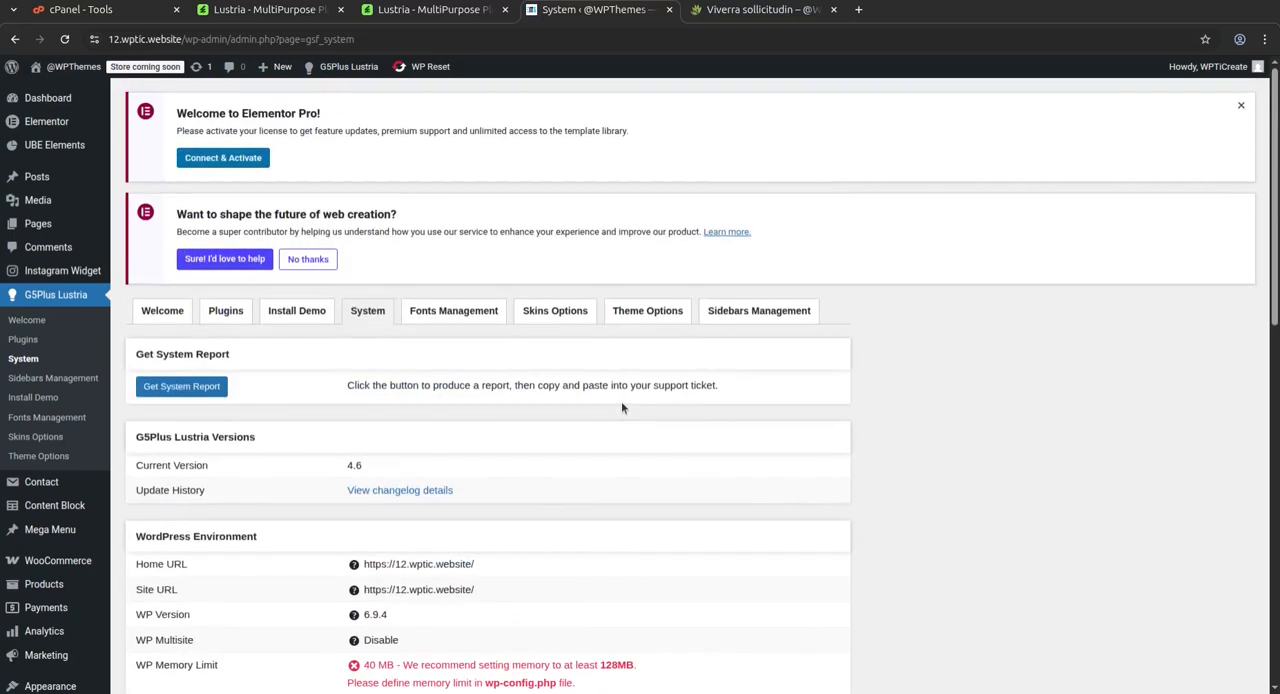
# Open the Fonts Management page and look over its Available Fonts and Active Fonts areas
pyautogui.click(444, 318)
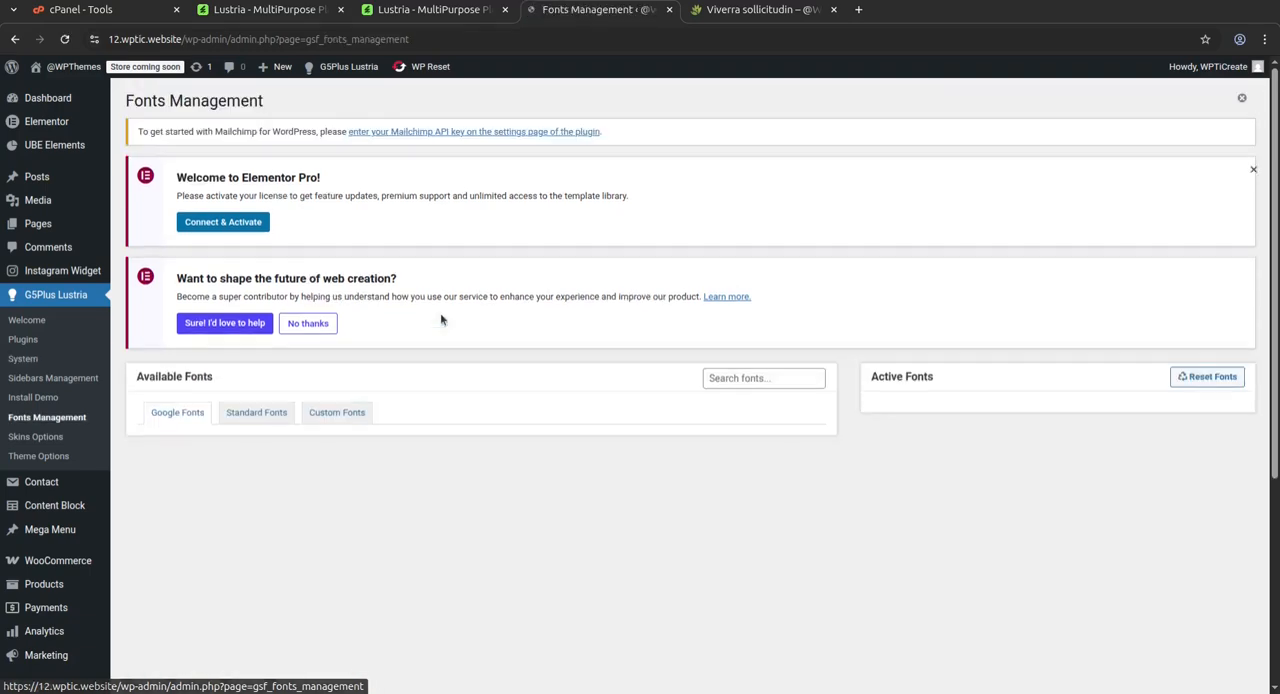
pyautogui.scroll(-3, 336, 388)
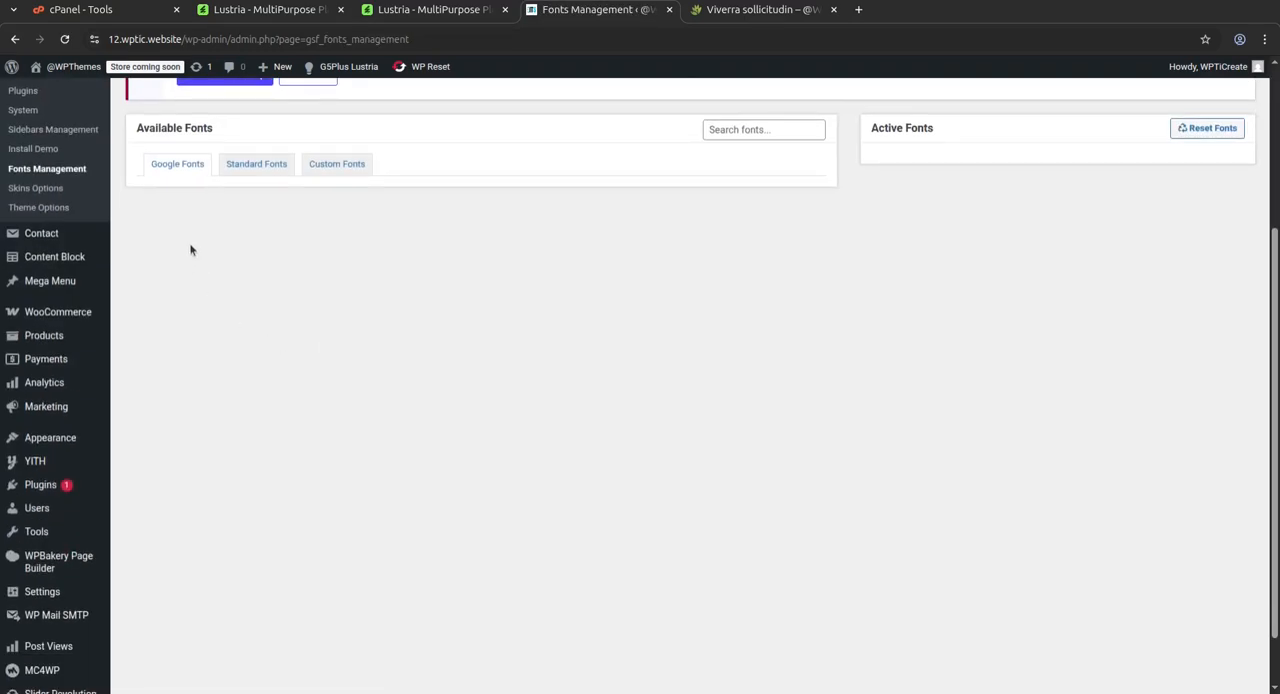
pyautogui.scroll(3, 538, 274)
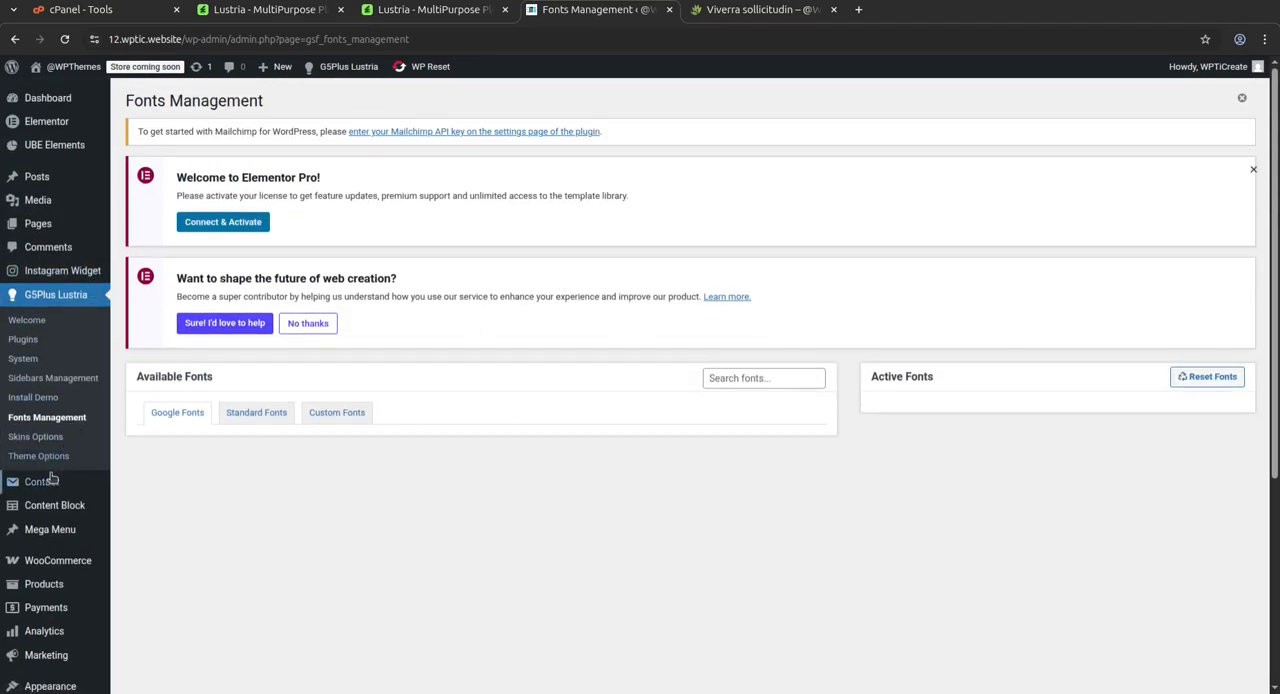
# Open the Lustria Skin Options and examine the colour settings of the Light and Dark skins
pyautogui.click(37, 444)
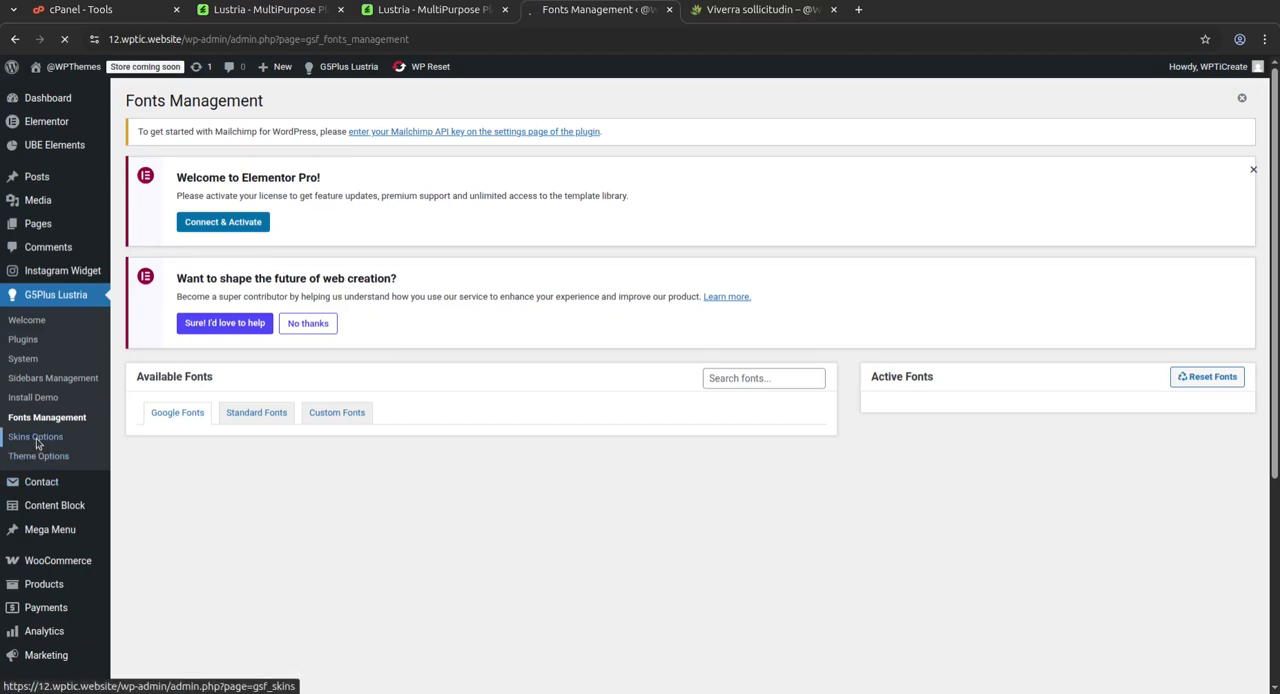
pyautogui.scroll(-2, 698, 341)
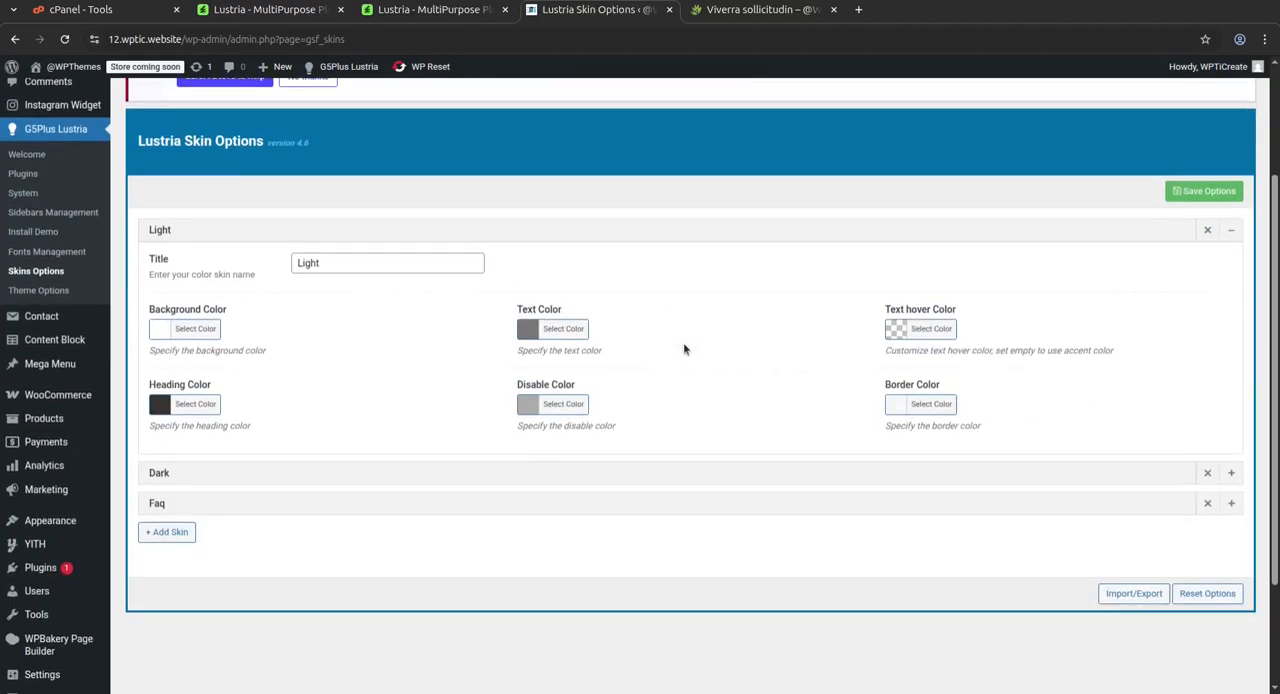
pyautogui.click(360, 265)
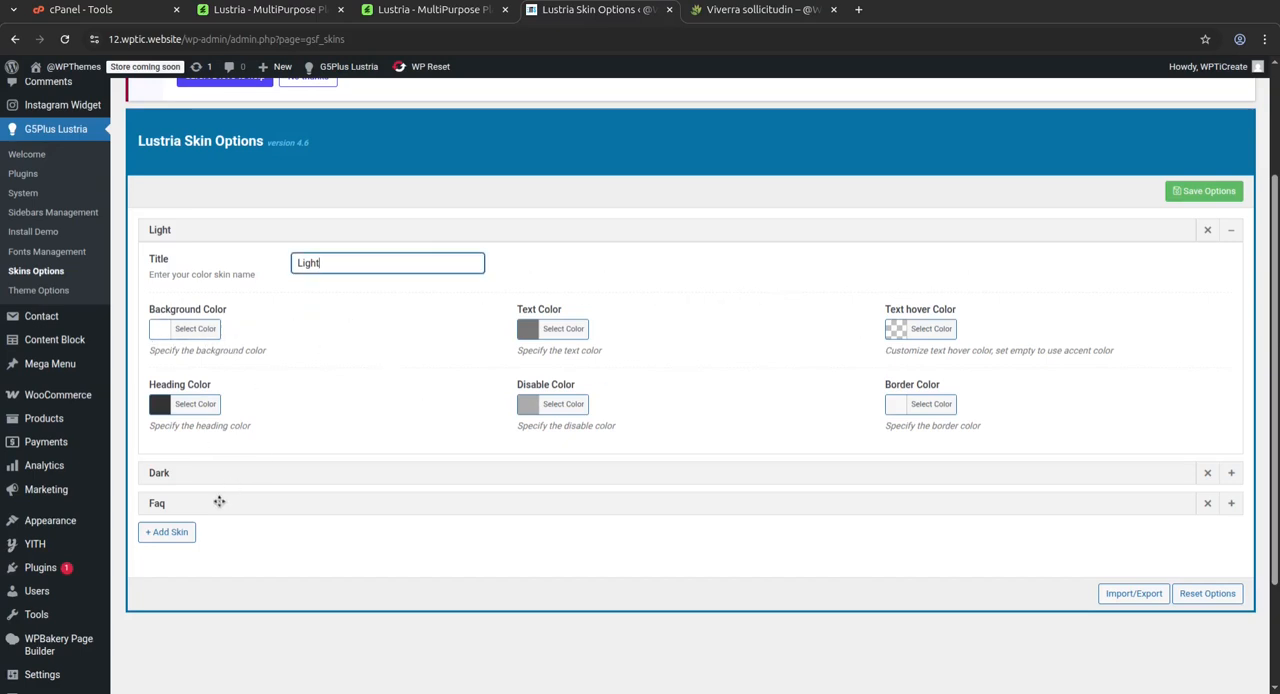
pyautogui.click(1024, 474)
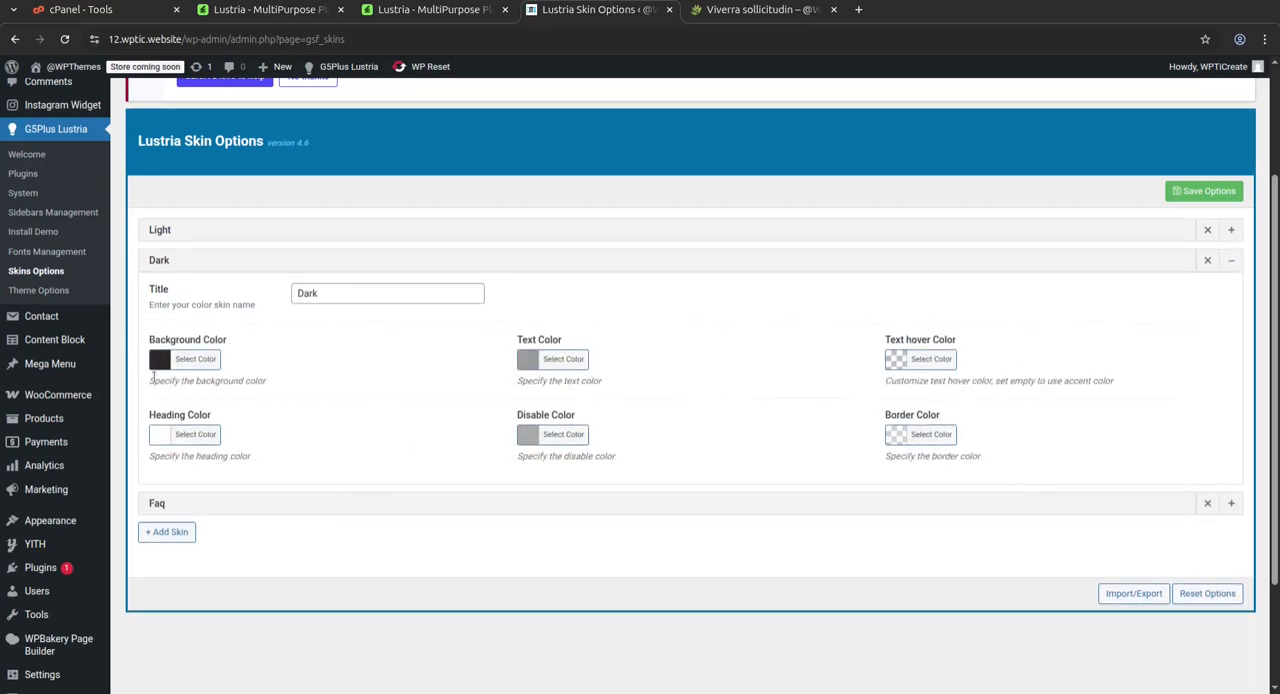
# Open the Lustria Theme Options and review the General settings, expanding the Page Transition group
pyautogui.click(46, 291)
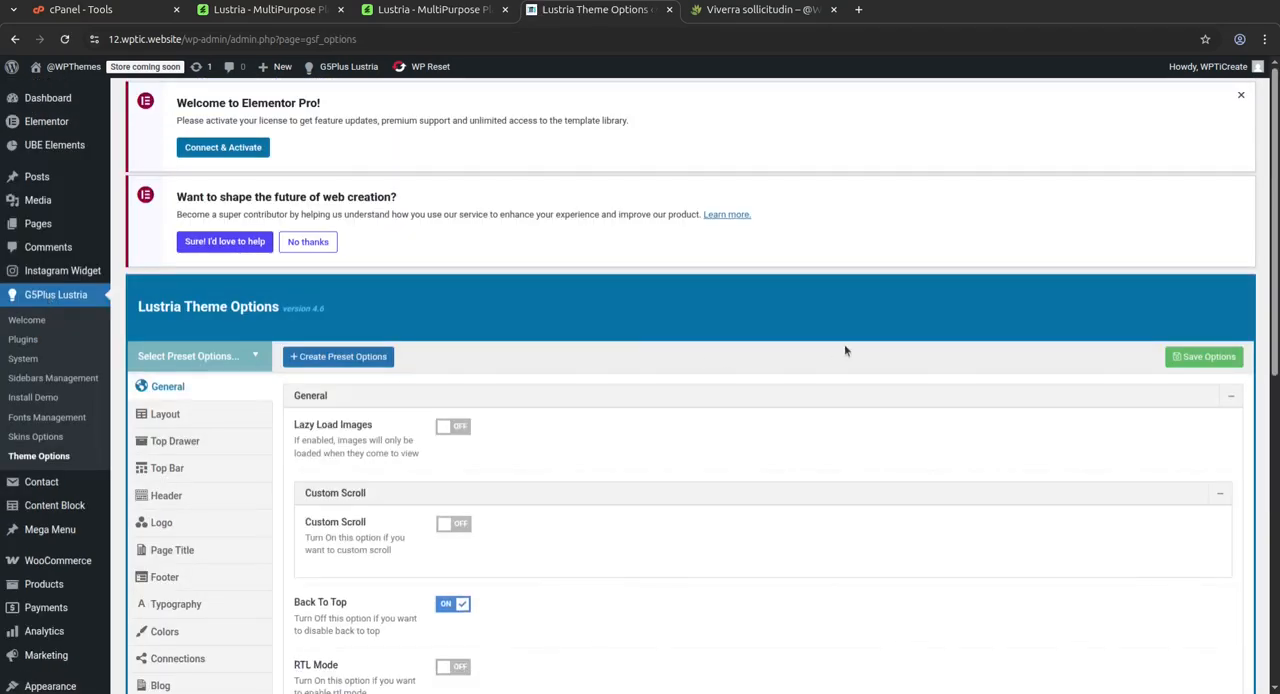
pyautogui.scroll(-3, 760, 338)
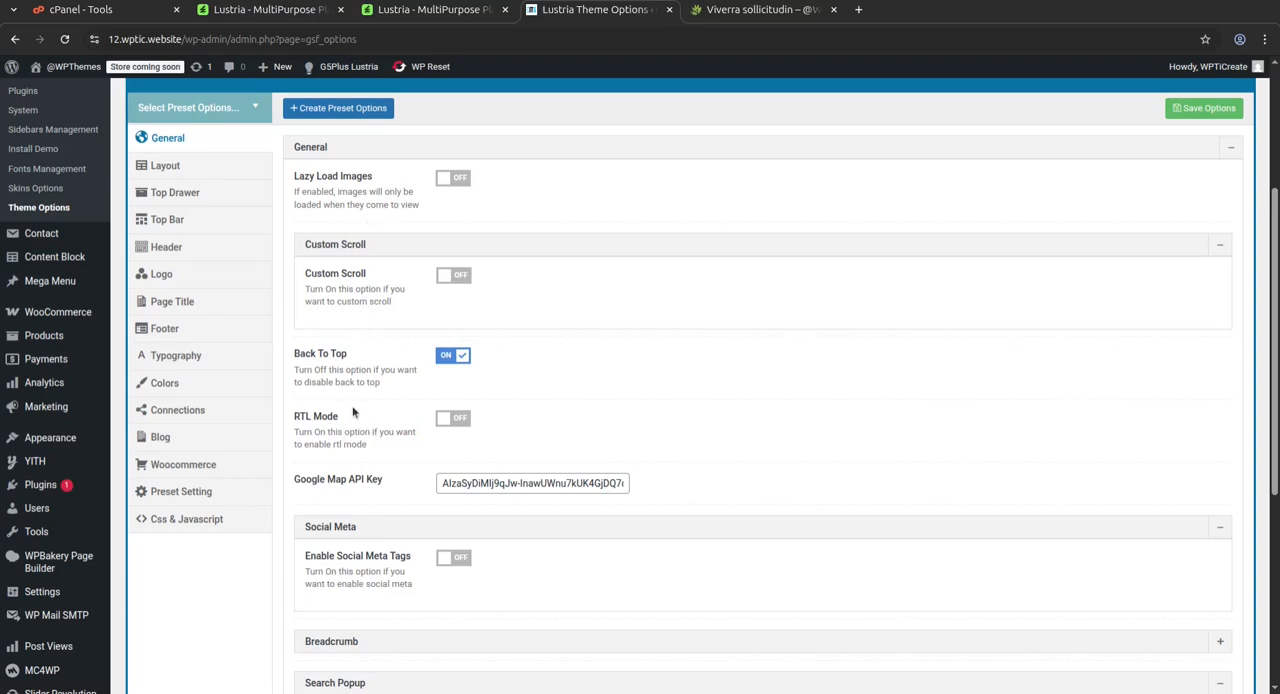
pyautogui.scroll(-4, 463, 537)
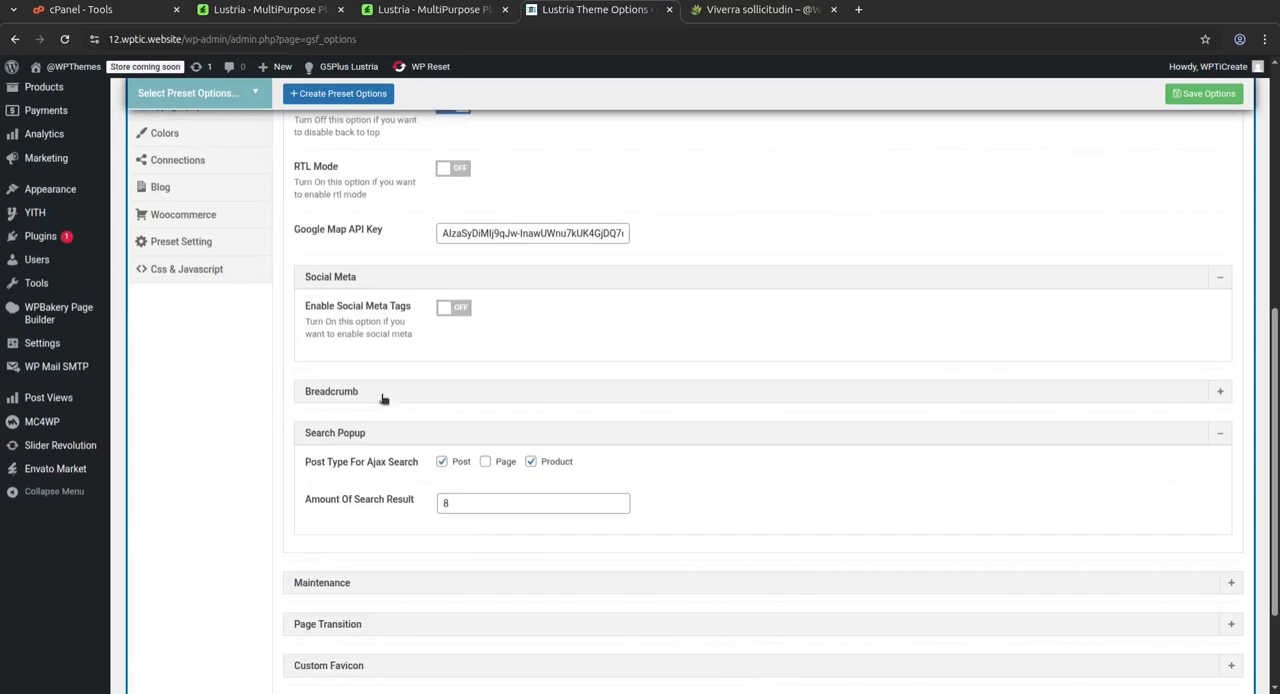
pyautogui.scroll(-1, 518, 469)
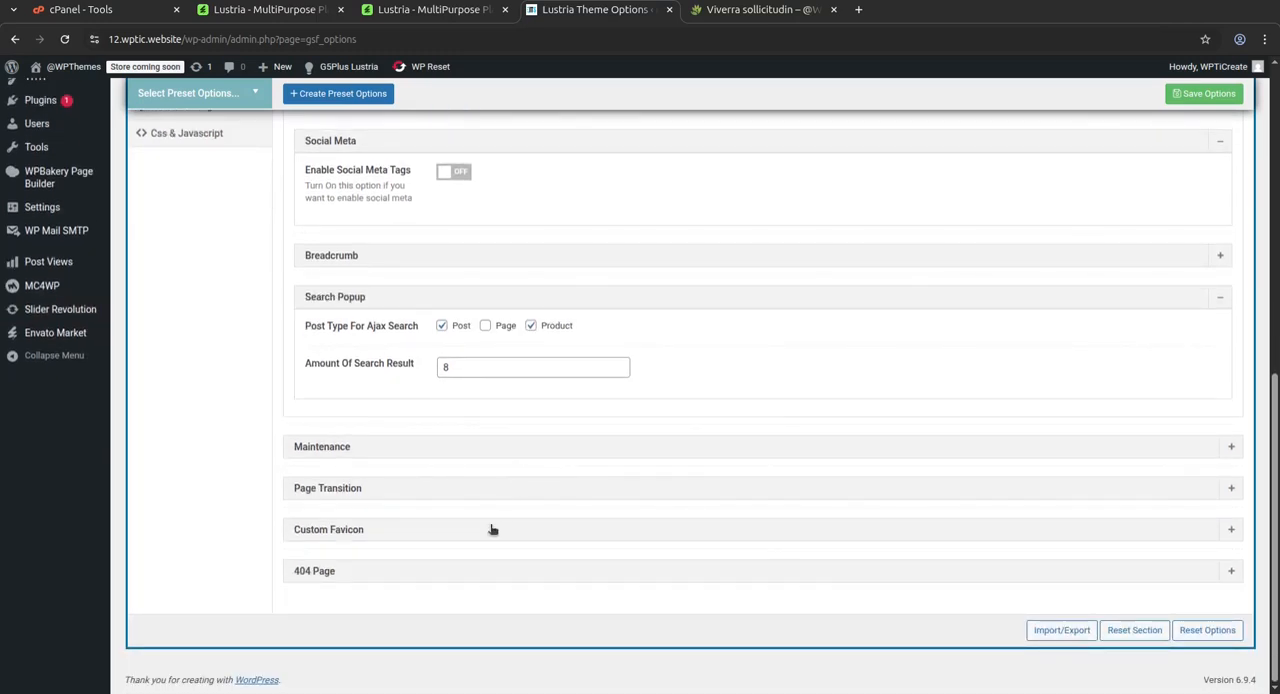
pyautogui.click(489, 491)
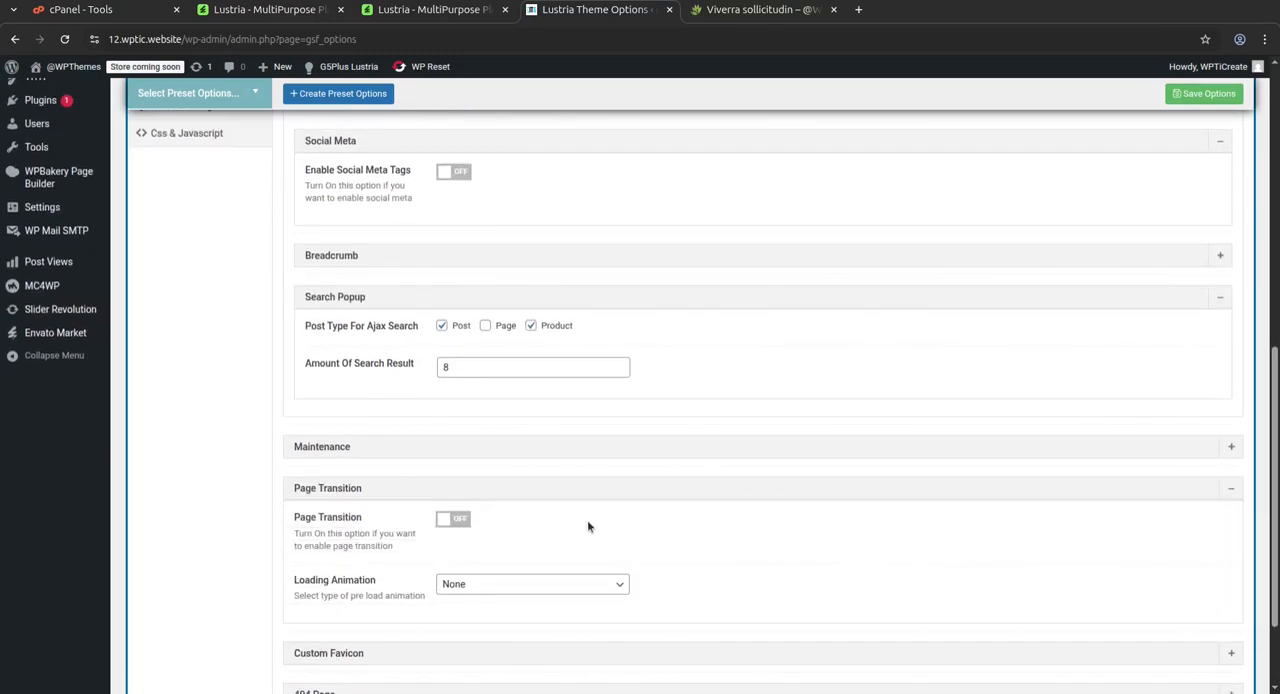
pyautogui.scroll(-2, 568, 522)
pyautogui.scroll(15, 518, 469)
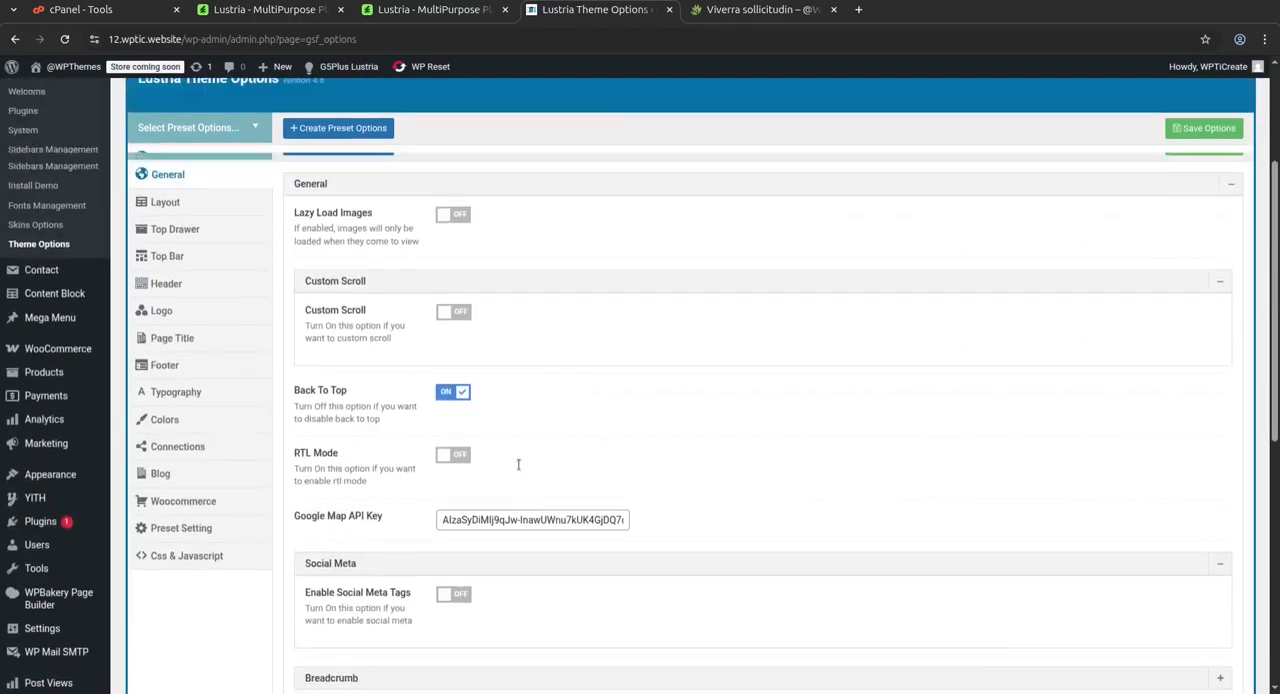
# Show the Layout theme options and review the site layout, main content, sidebar and mobile settings
pyautogui.click(166, 416)
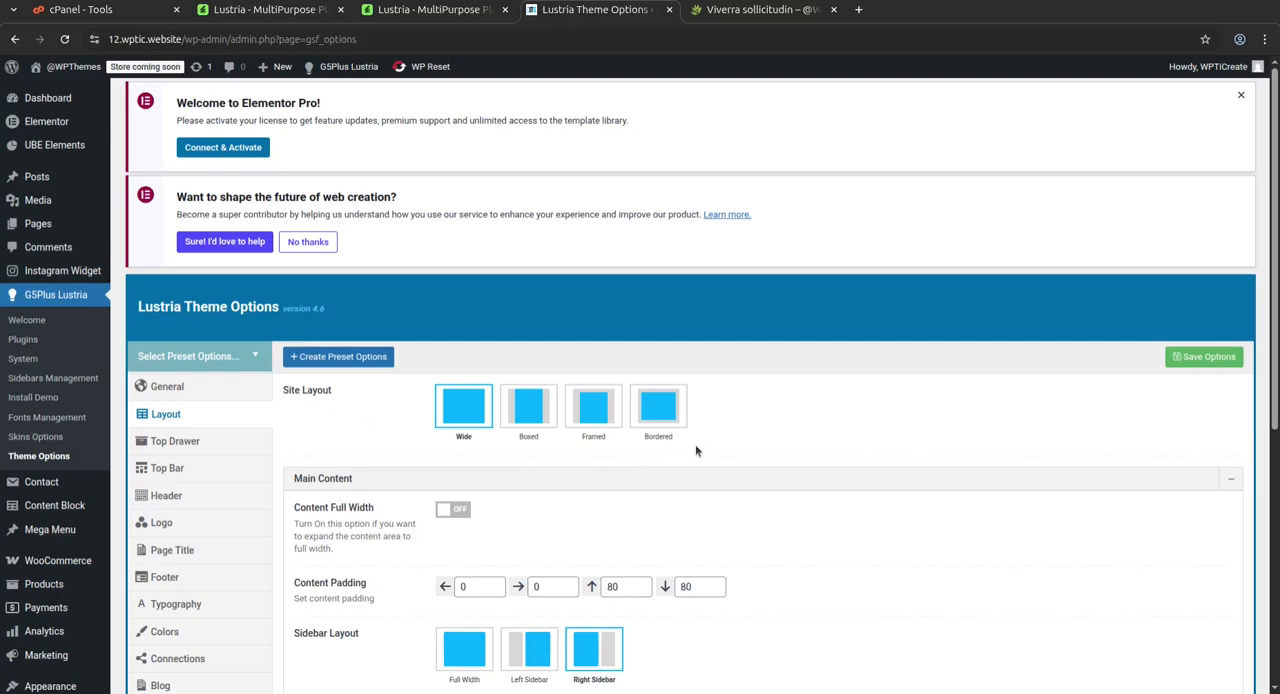
pyautogui.scroll(-2, 755, 443)
pyautogui.scroll(-4, 508, 493)
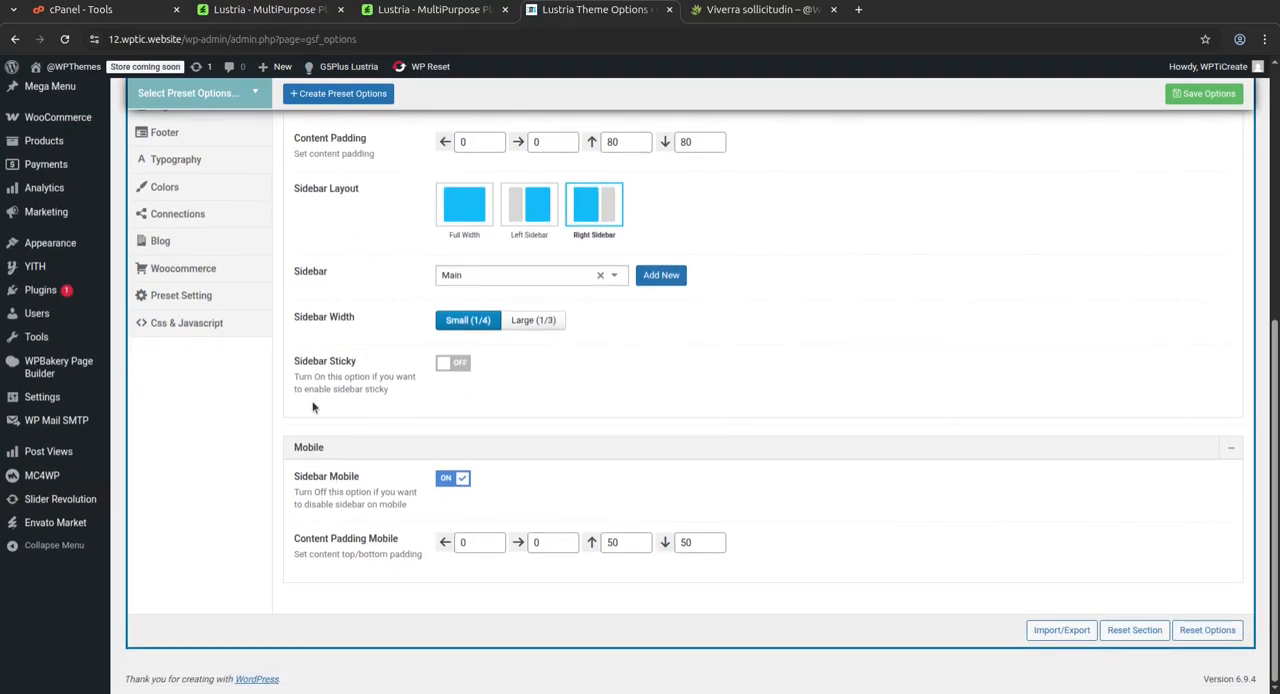
pyautogui.scroll(2, 312, 407)
pyautogui.scroll(1, 222, 276)
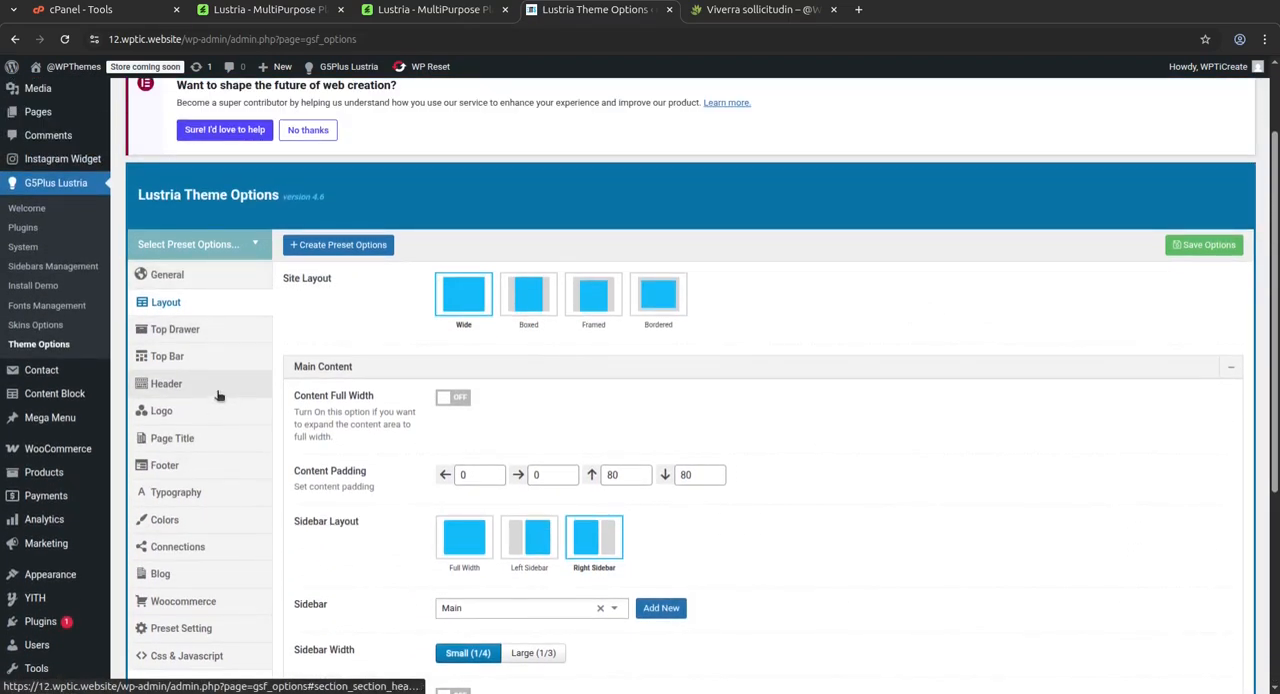
# View the Top Drawer mode options and the Top Bar settings, including the desktop Content Block choice
pyautogui.click(180, 332)
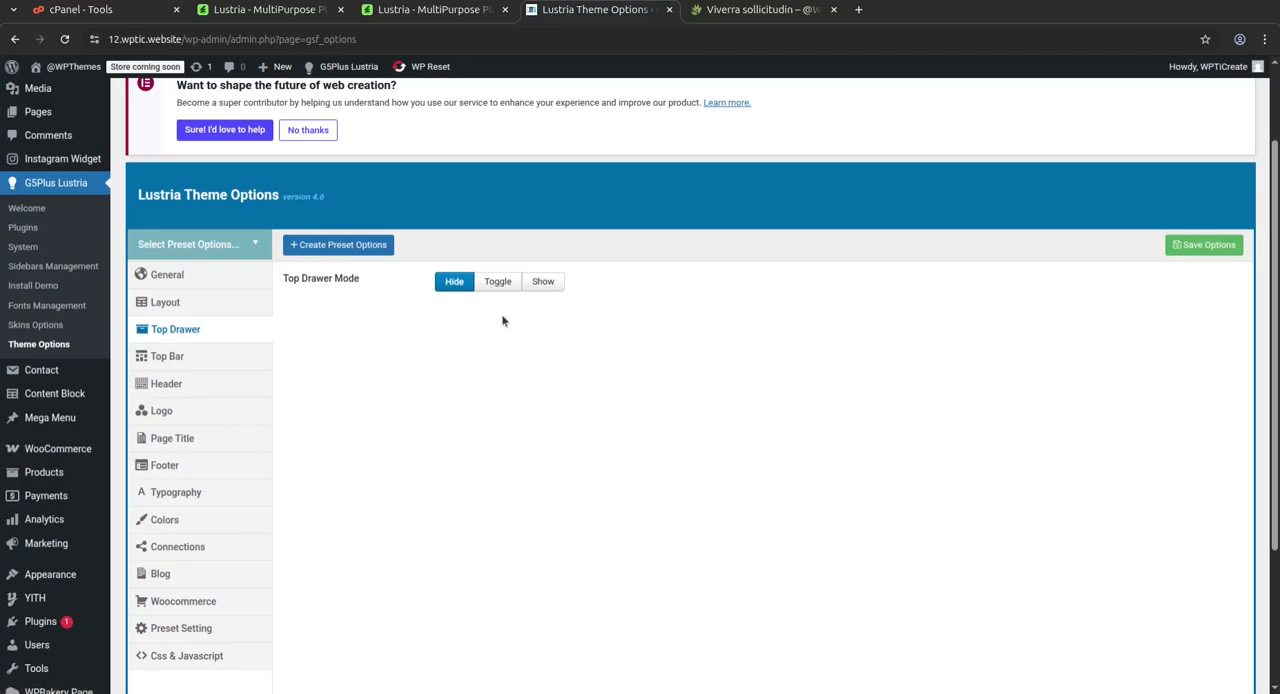
pyautogui.click(165, 362)
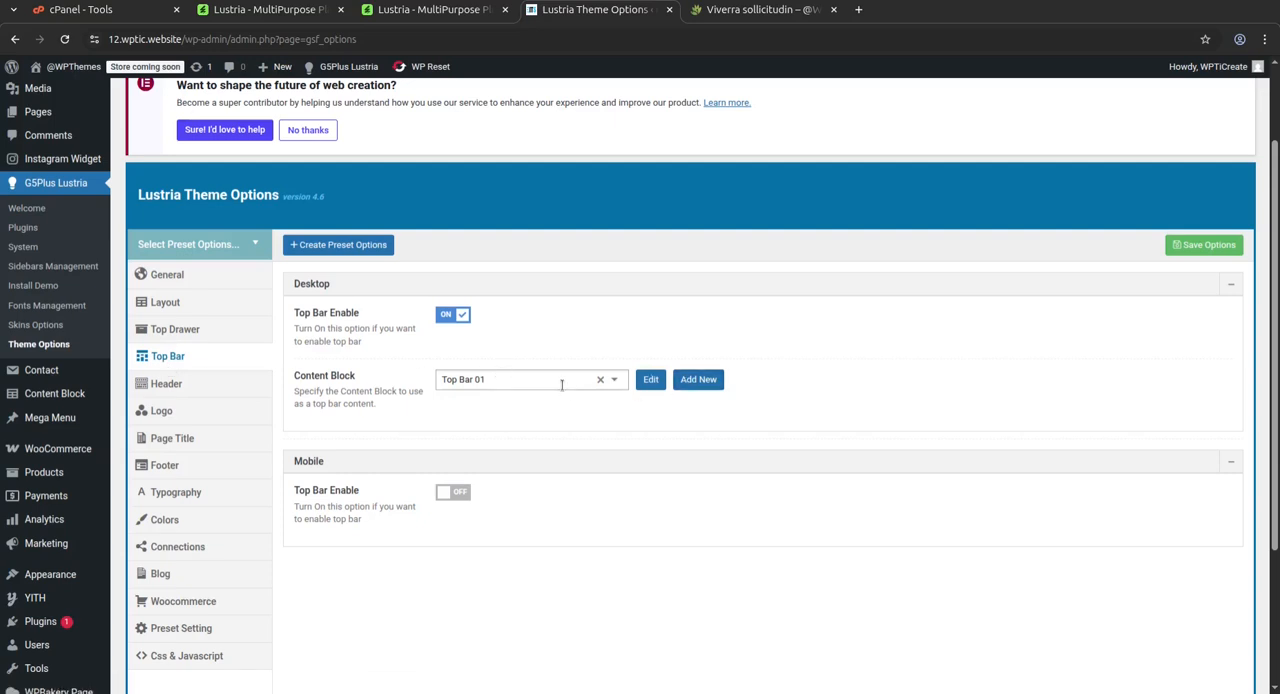
pyautogui.click(561, 383)
pyautogui.click(958, 388)
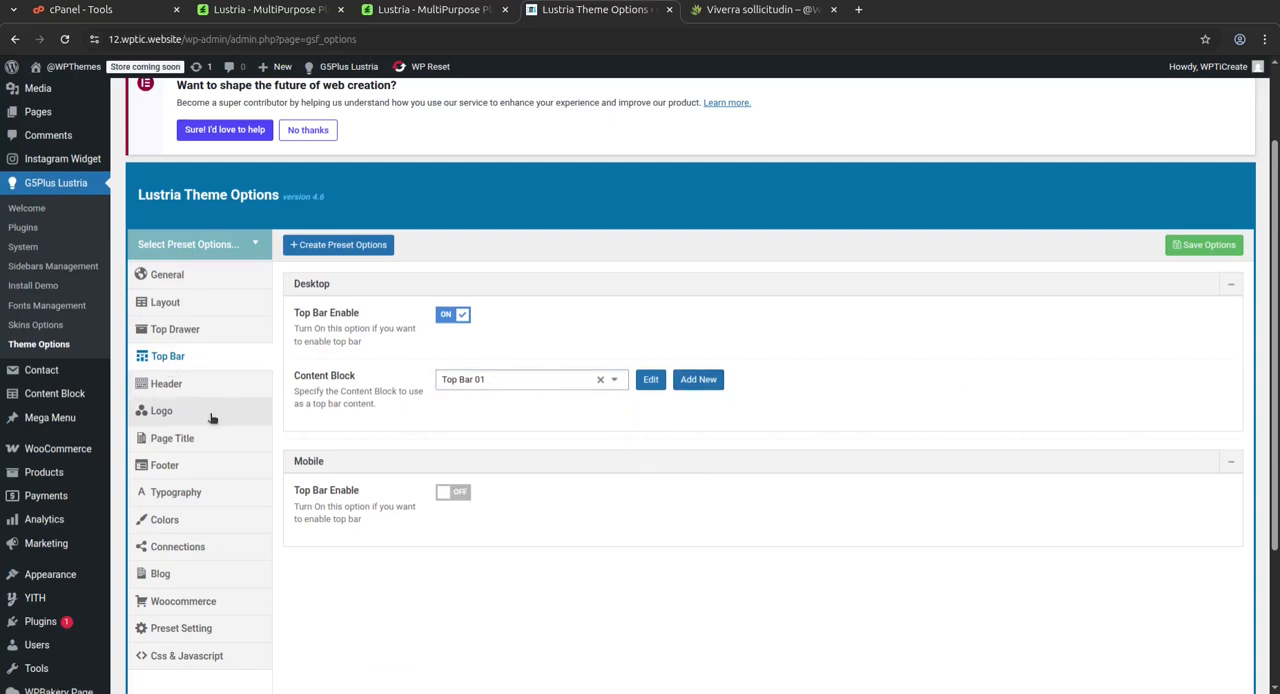
# Show the Header theme options and examine the desktop header layouts and the Customize Left and Customize Right items
pyautogui.click(167, 385)
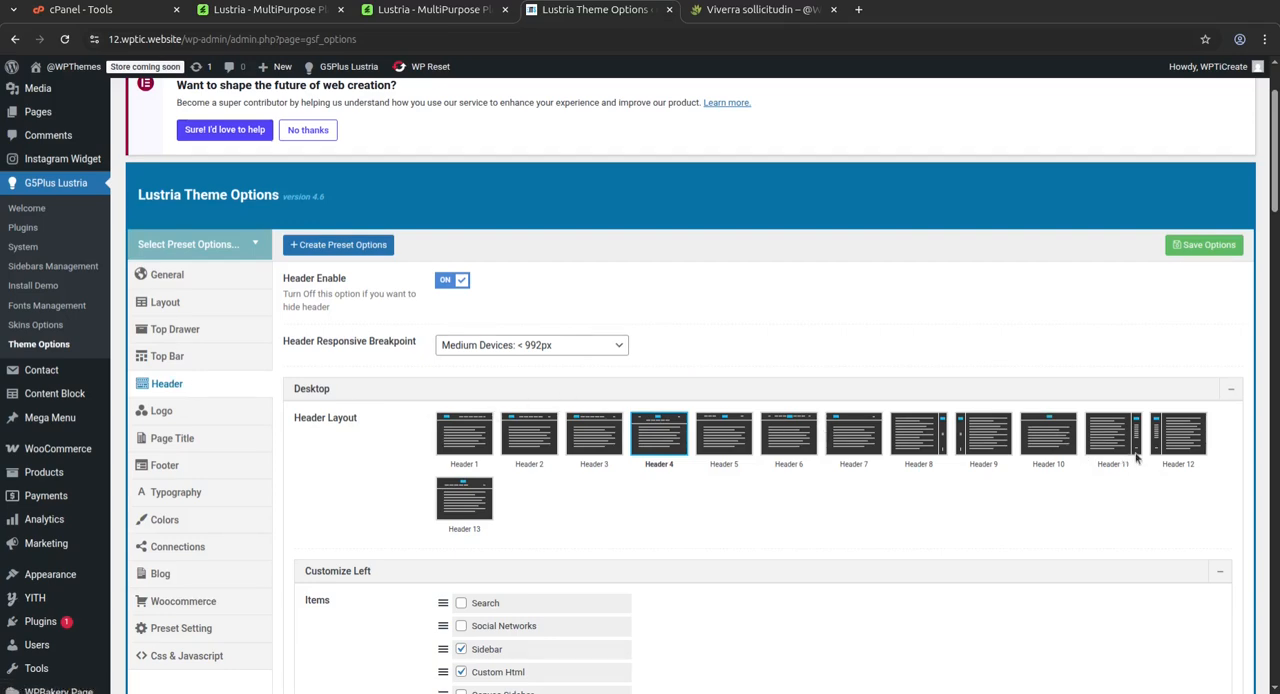
pyautogui.scroll(-1, 885, 350)
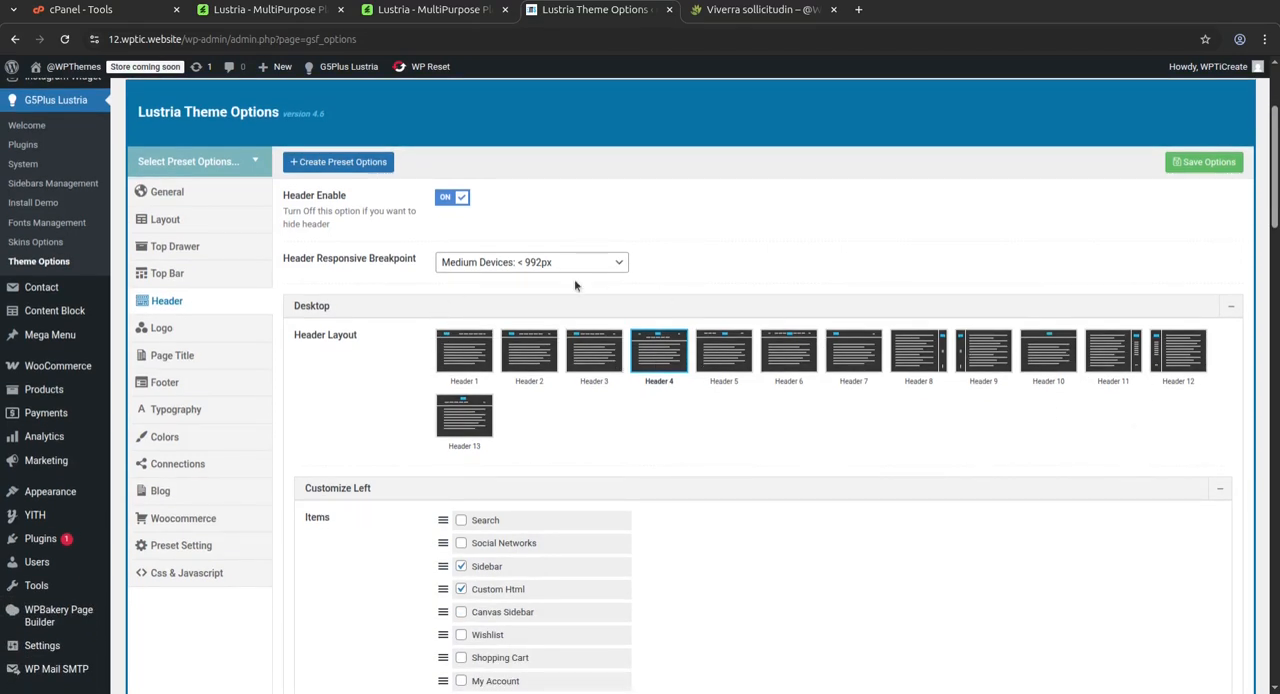
pyautogui.scroll(-2, 580, 437)
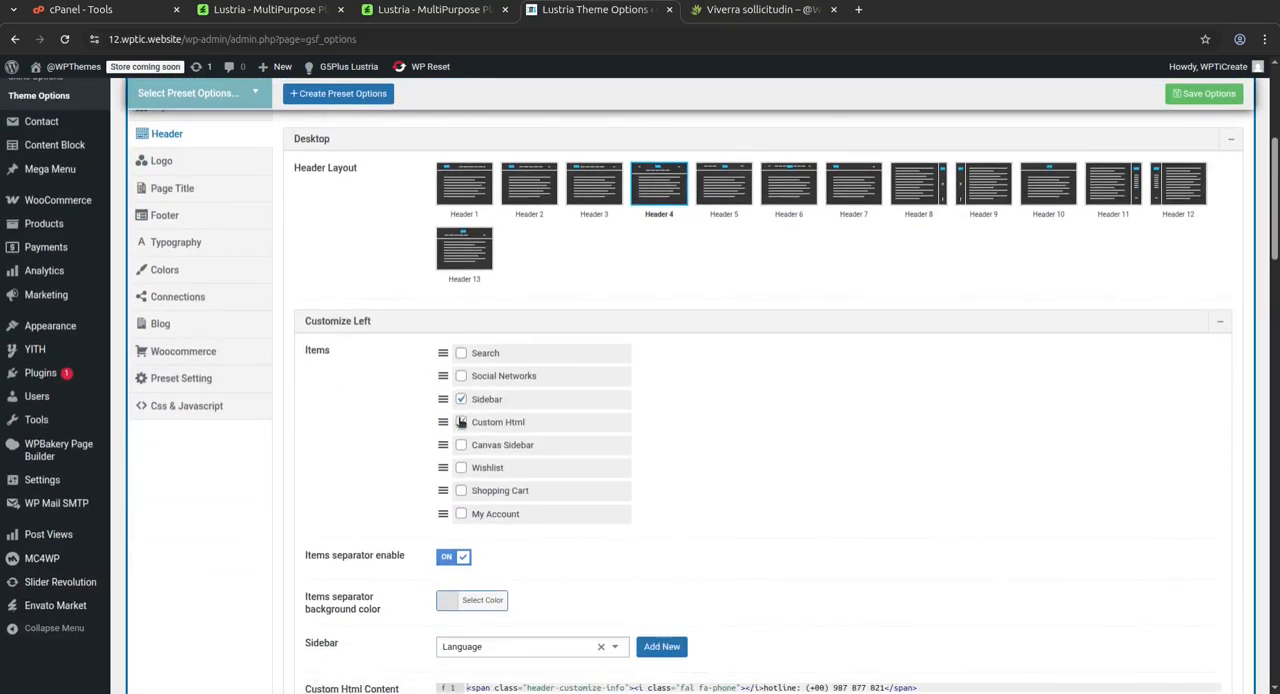
pyautogui.scroll(-6, 590, 498)
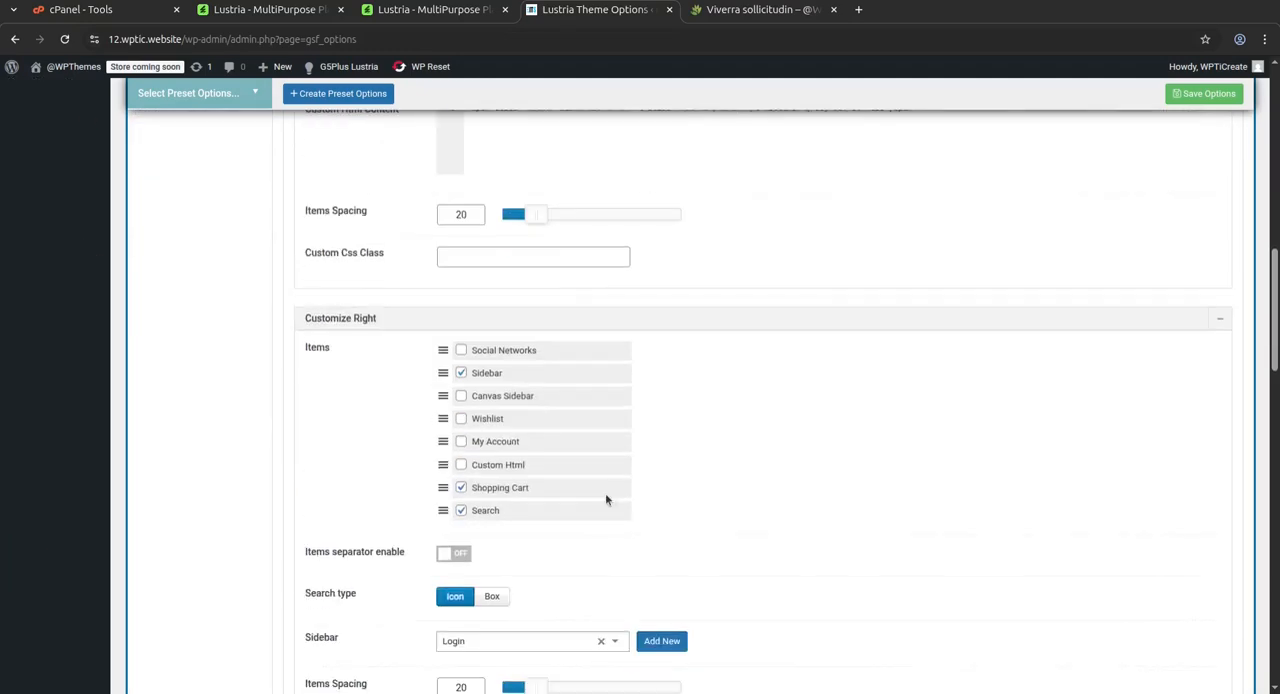
pyautogui.scroll(-3, 605, 495)
# Examine the mobile header layouts, sticky and item settings, and return to the start of the Header options
pyautogui.scroll(-8, 606, 499)
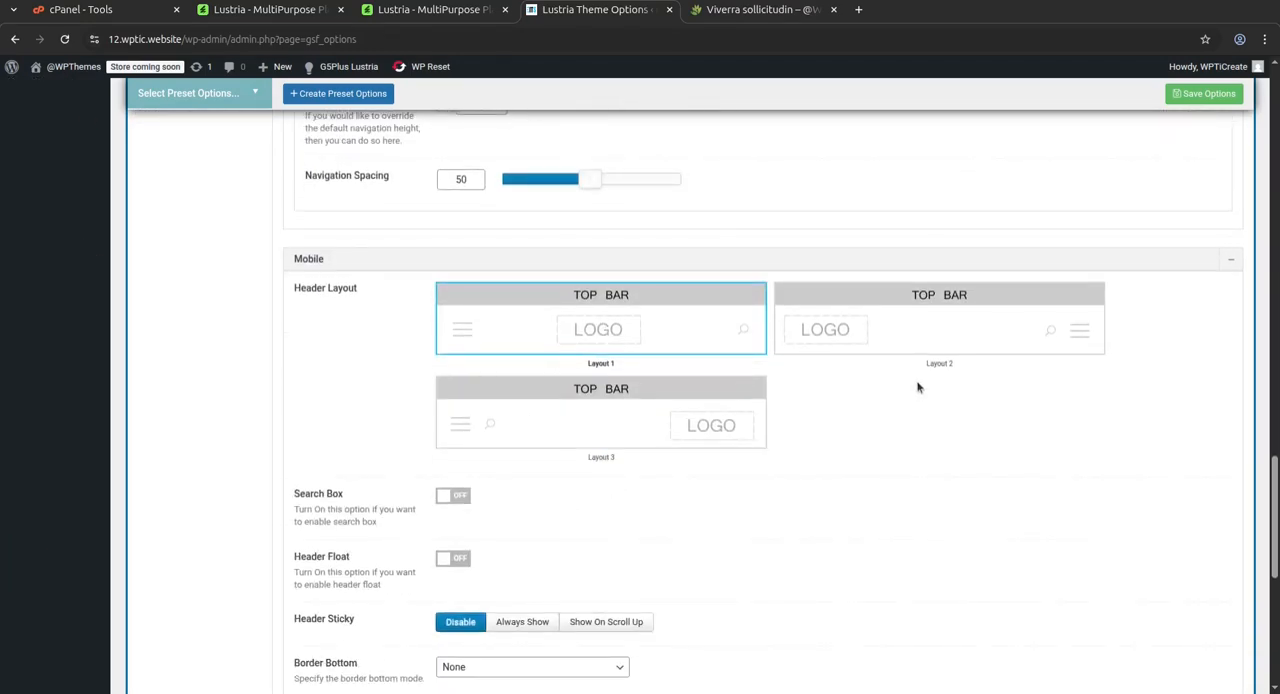
pyautogui.scroll(-3, 680, 346)
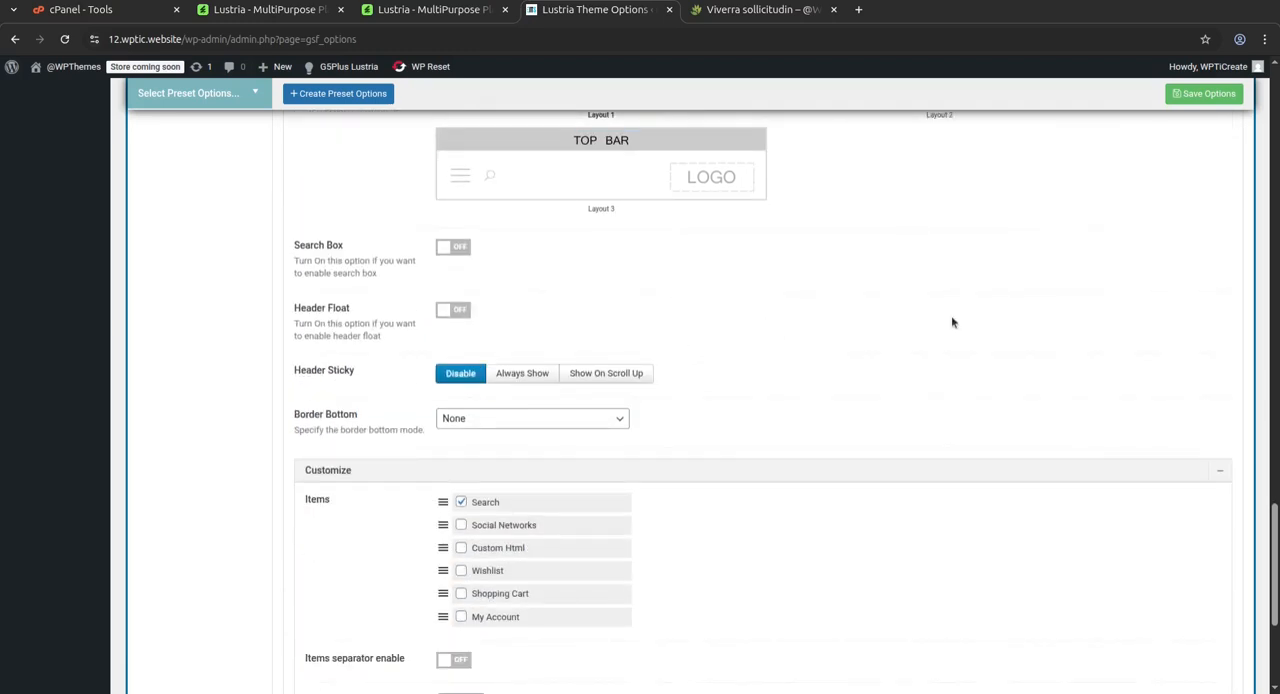
pyautogui.scroll(3, 940, 325)
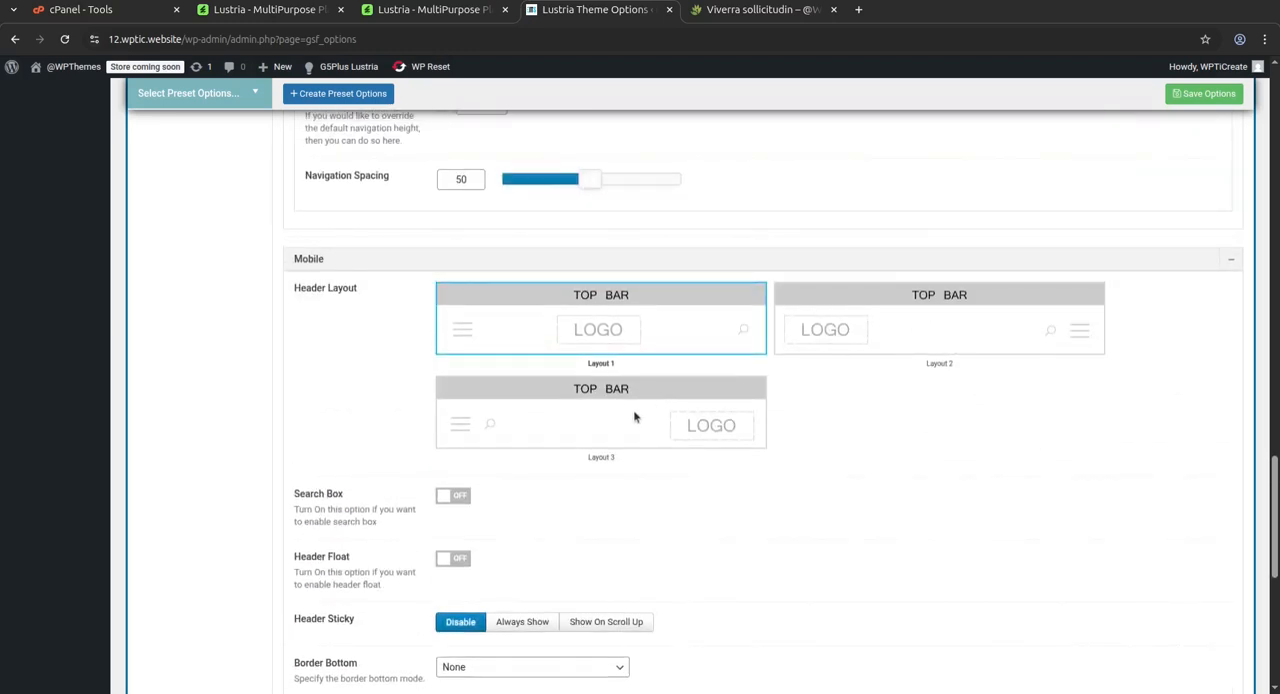
pyautogui.scroll(-2, 560, 418)
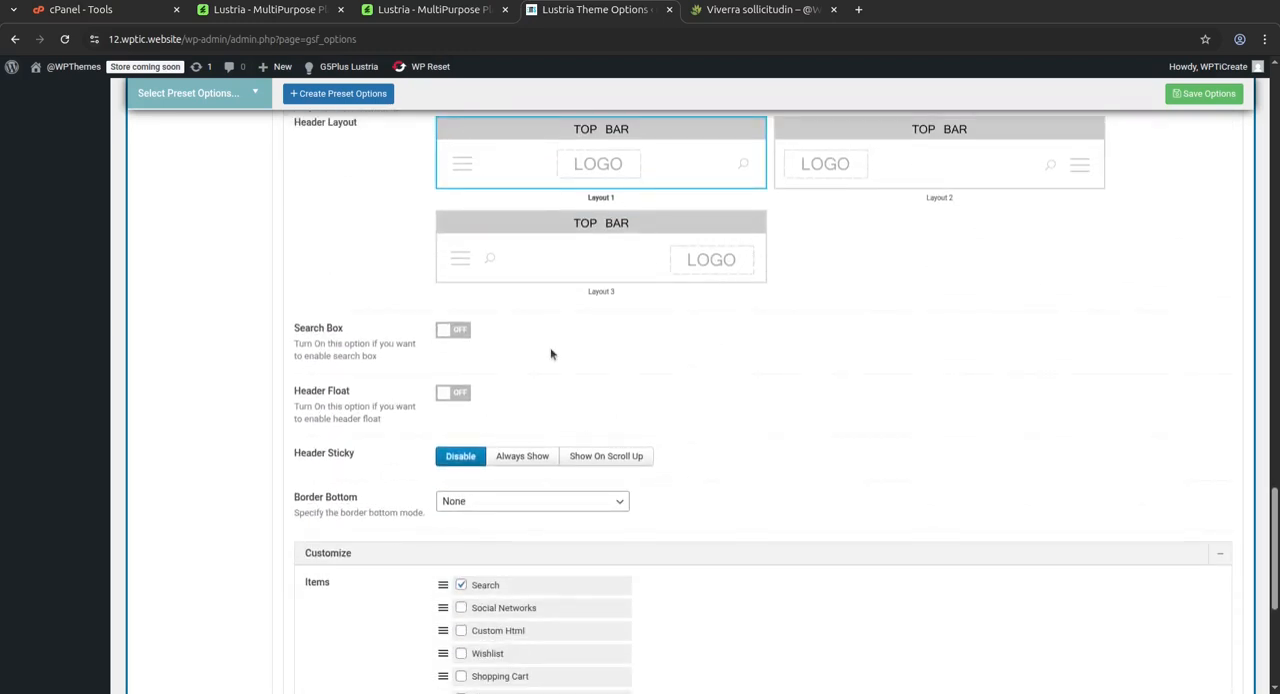
pyautogui.scroll(-3, 427, 436)
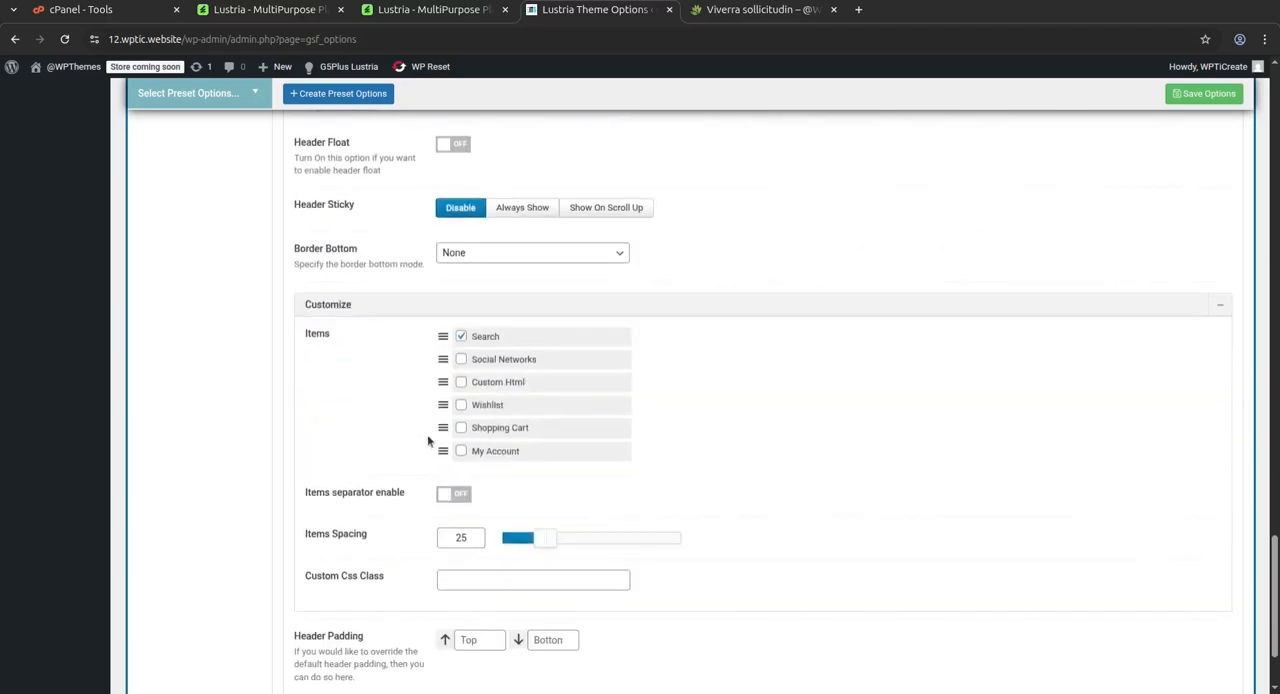
pyautogui.scroll(-1, 631, 415)
pyautogui.scroll(10, 626, 415)
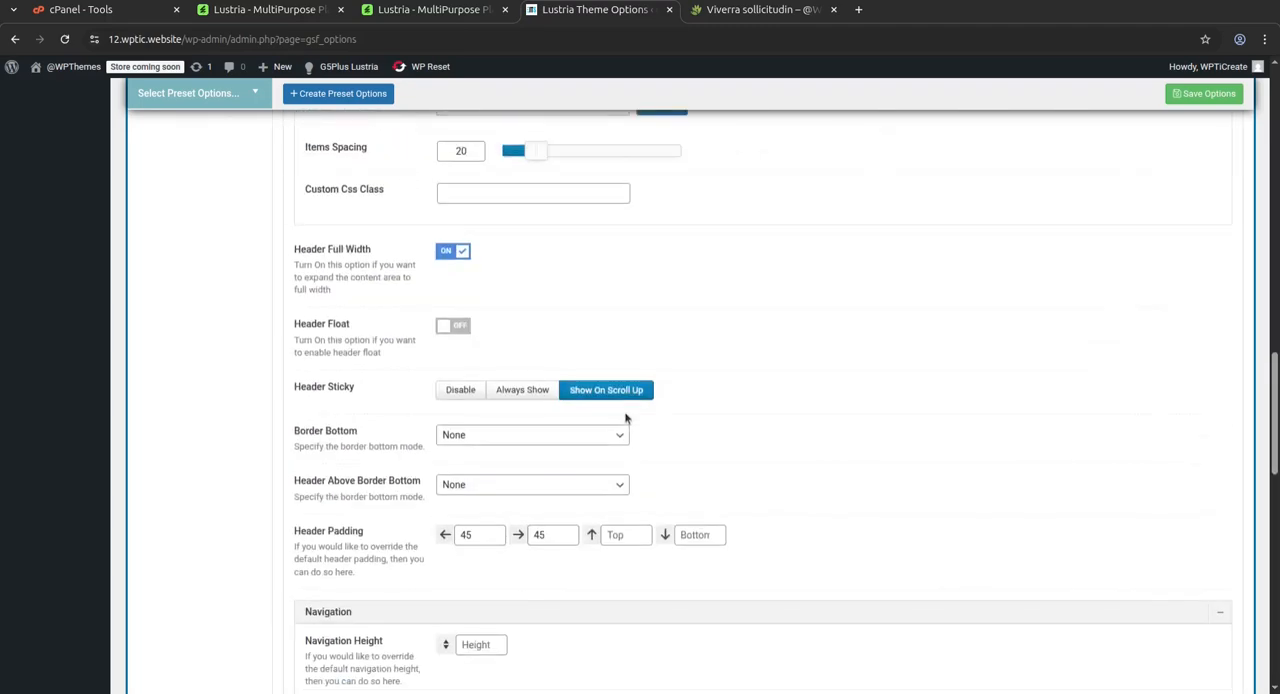
pyautogui.scroll(10, 626, 418)
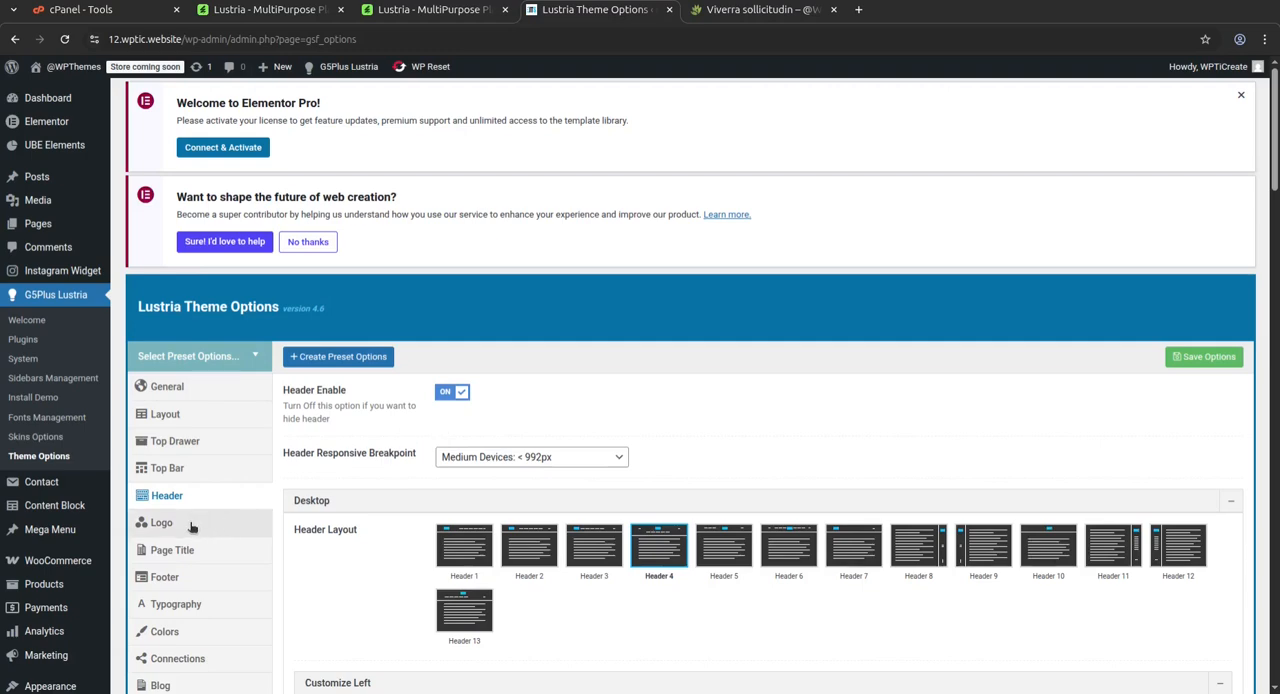
# Show the Logo theme options and review the desktop and mobile logo images, maximum height and padding settings
pyautogui.click(172, 531)
pyautogui.scroll(-2, 560, 435)
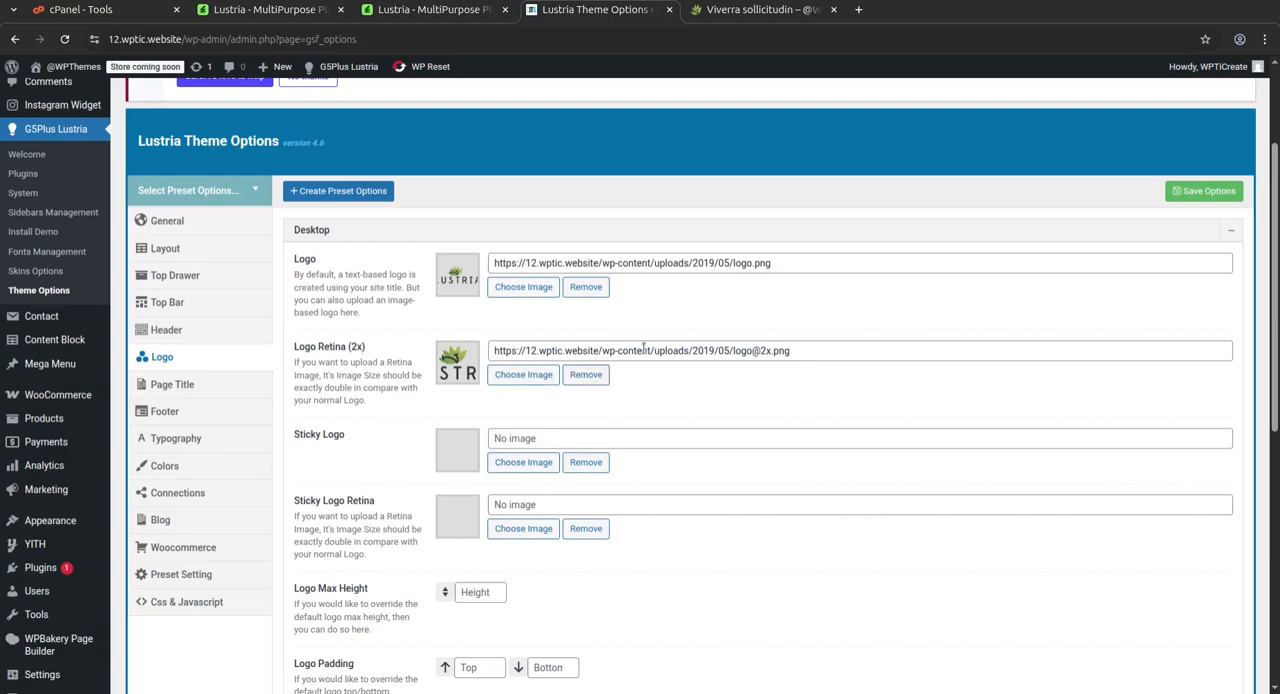
pyautogui.scroll(-3, 720, 343)
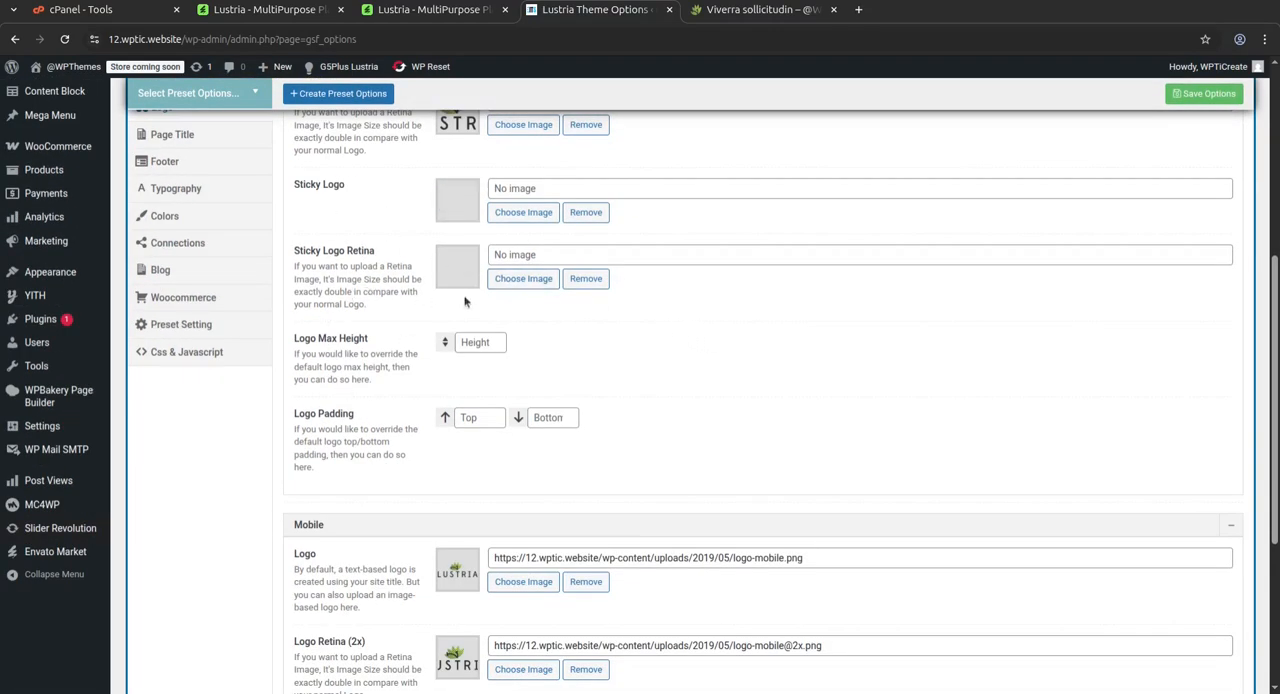
pyautogui.scroll(-3, 611, 415)
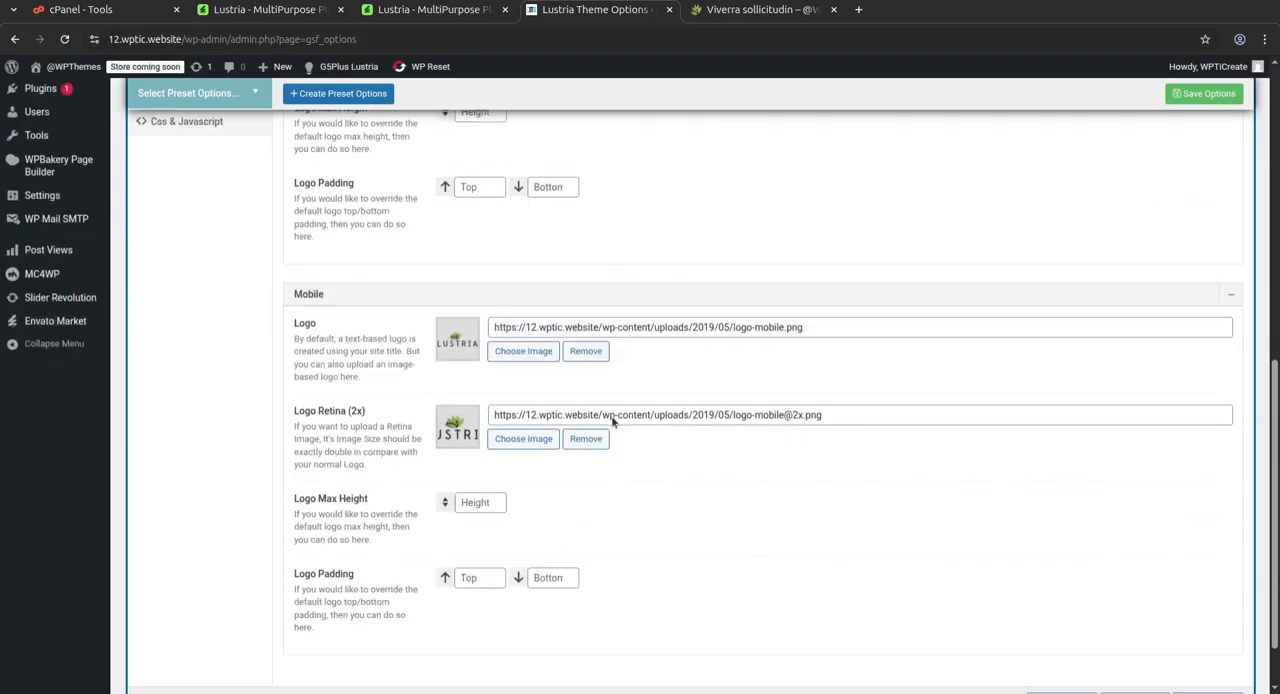
pyautogui.scroll(5, 806, 360)
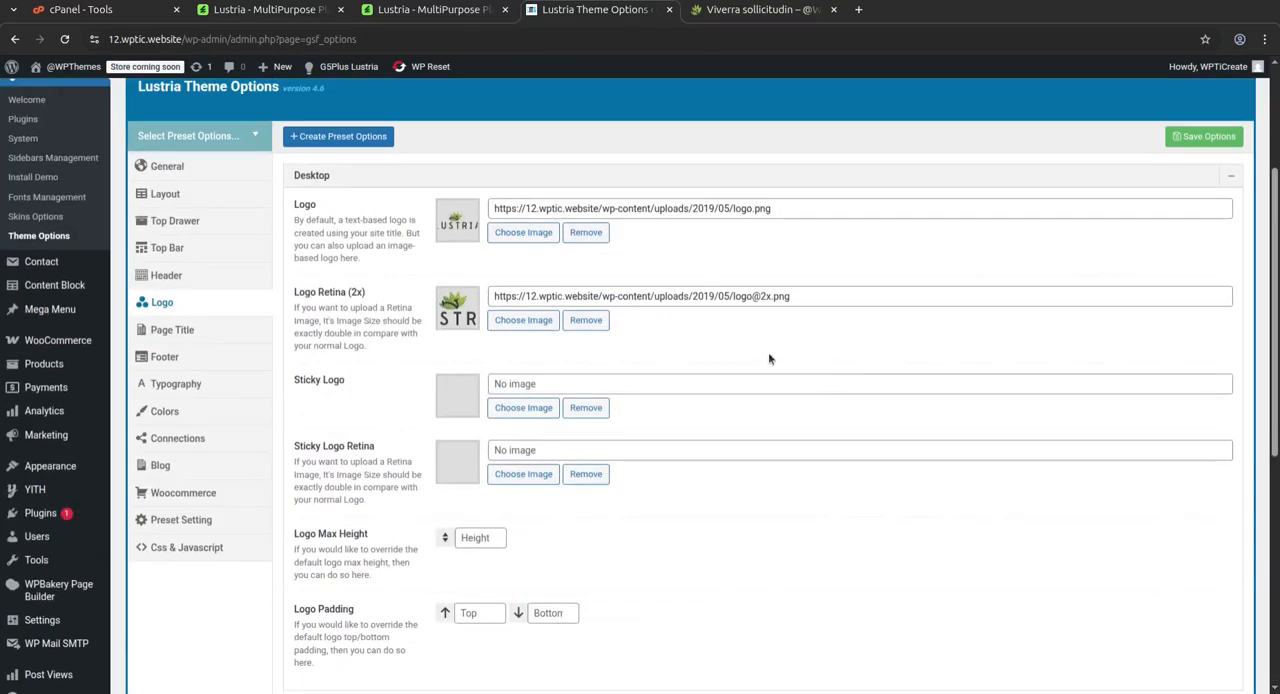
# View the Page Title, Footer, Typography and Colors sections of the theme options in turn
pyautogui.click(178, 333)
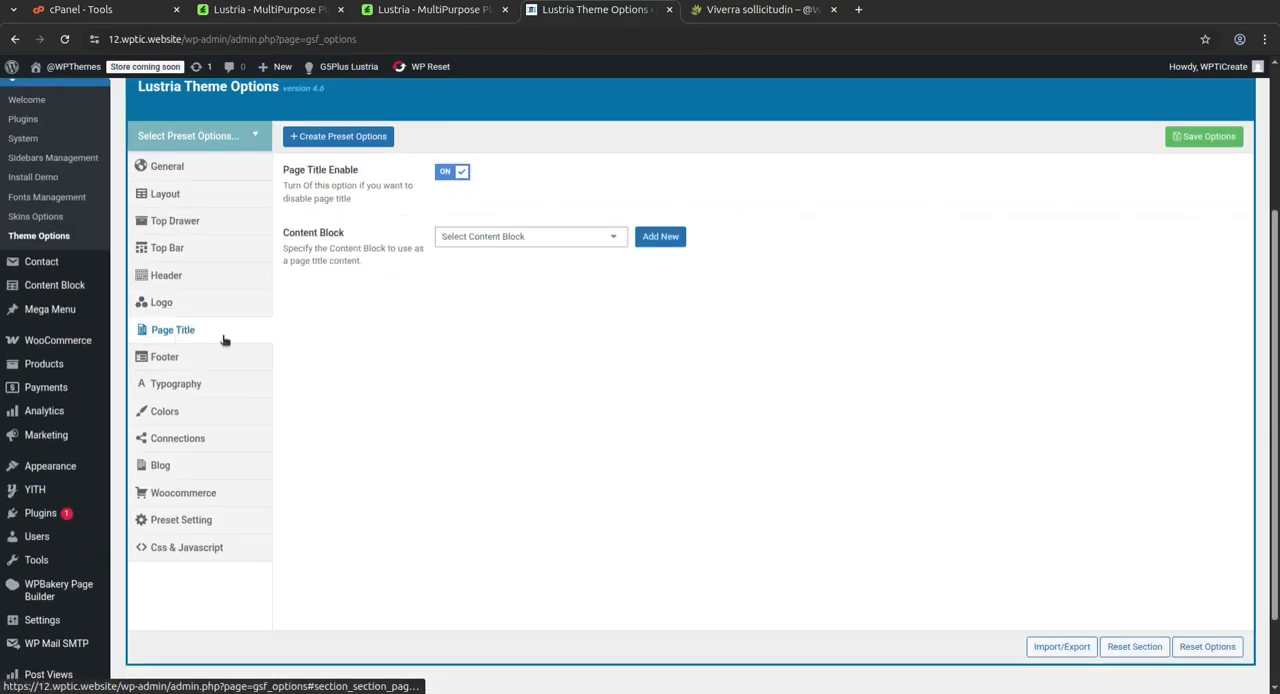
pyautogui.click(165, 357)
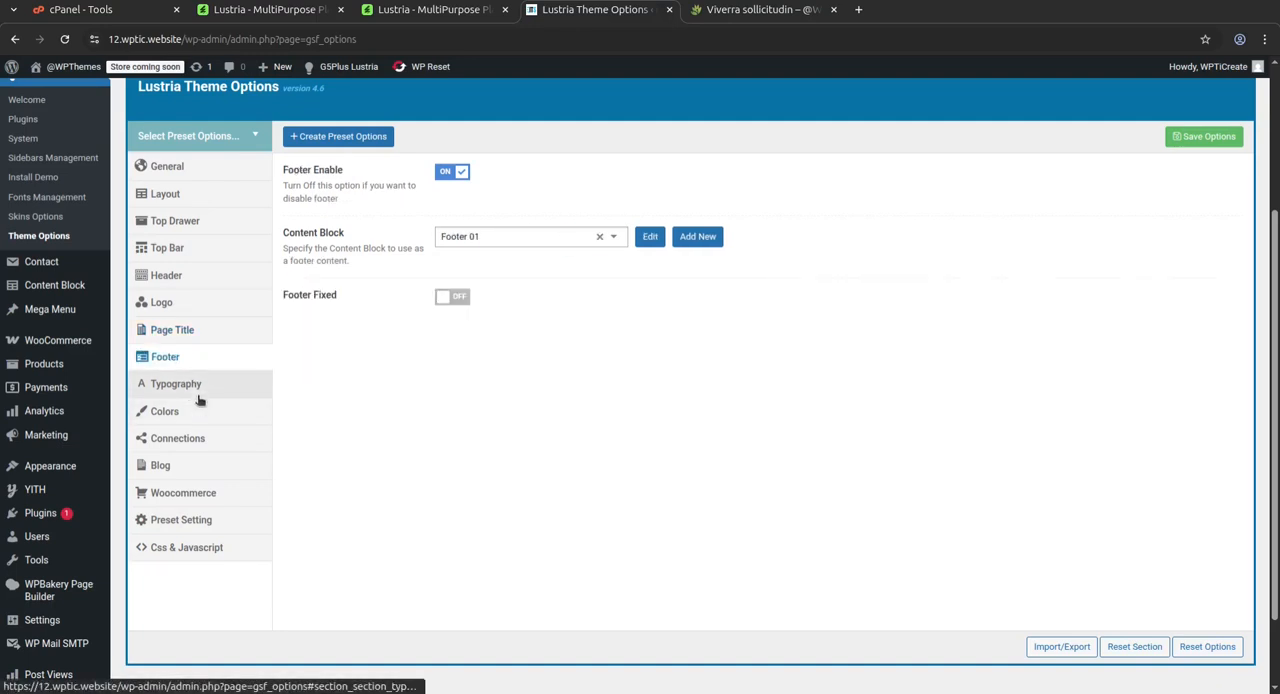
pyautogui.click(188, 392)
pyautogui.click(188, 416)
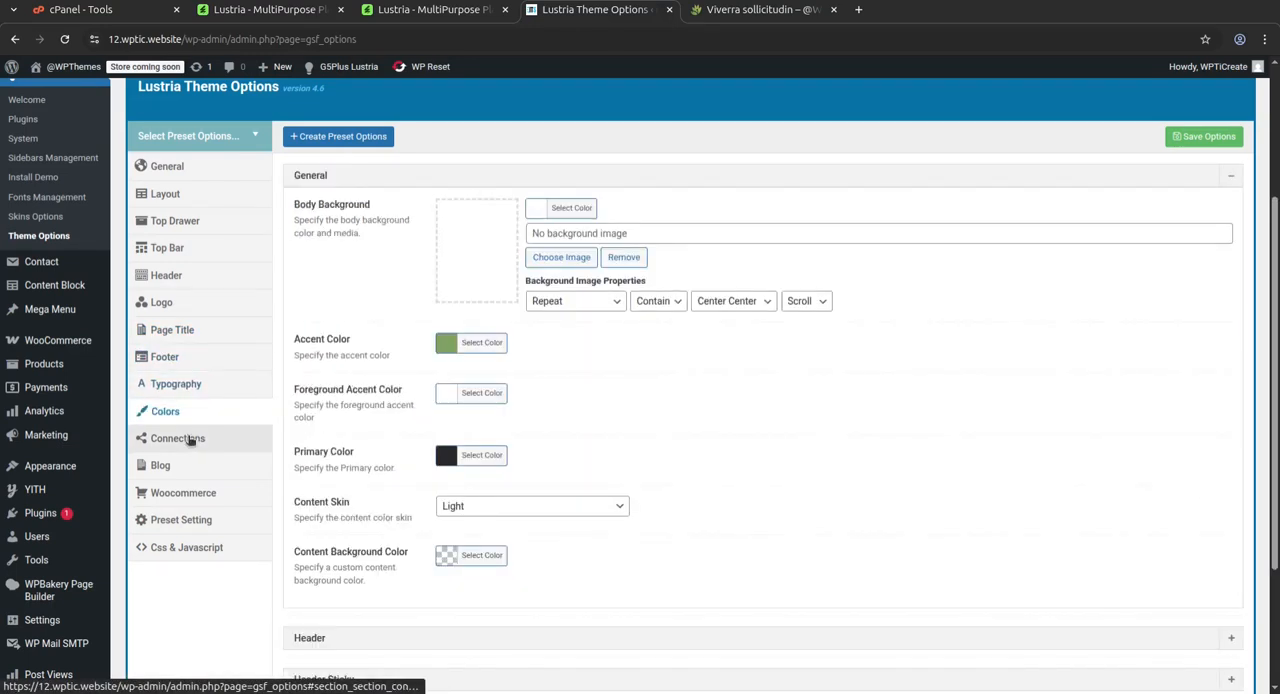
# View the remaining theme option sections from Connections, Blog and Woocommerce through Preset Setting to Css & Javascript
pyautogui.click(190, 439)
pyautogui.click(192, 466)
pyautogui.click(192, 497)
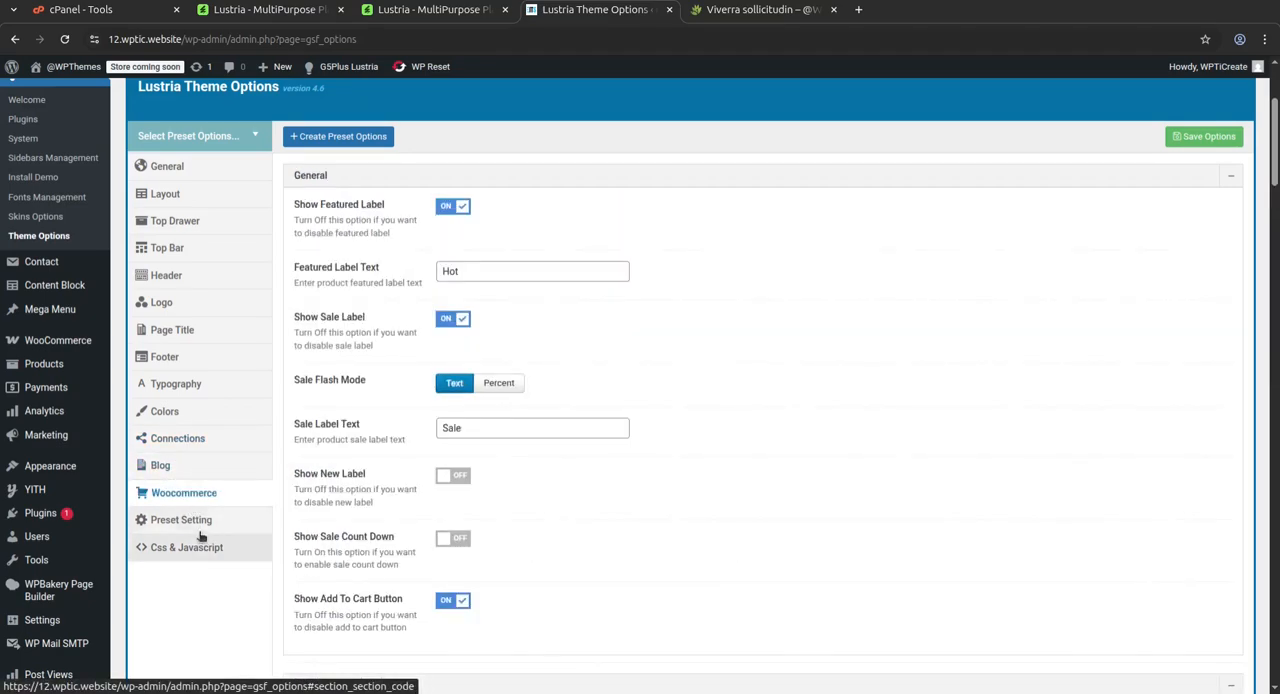
pyautogui.click(190, 521)
pyautogui.click(221, 550)
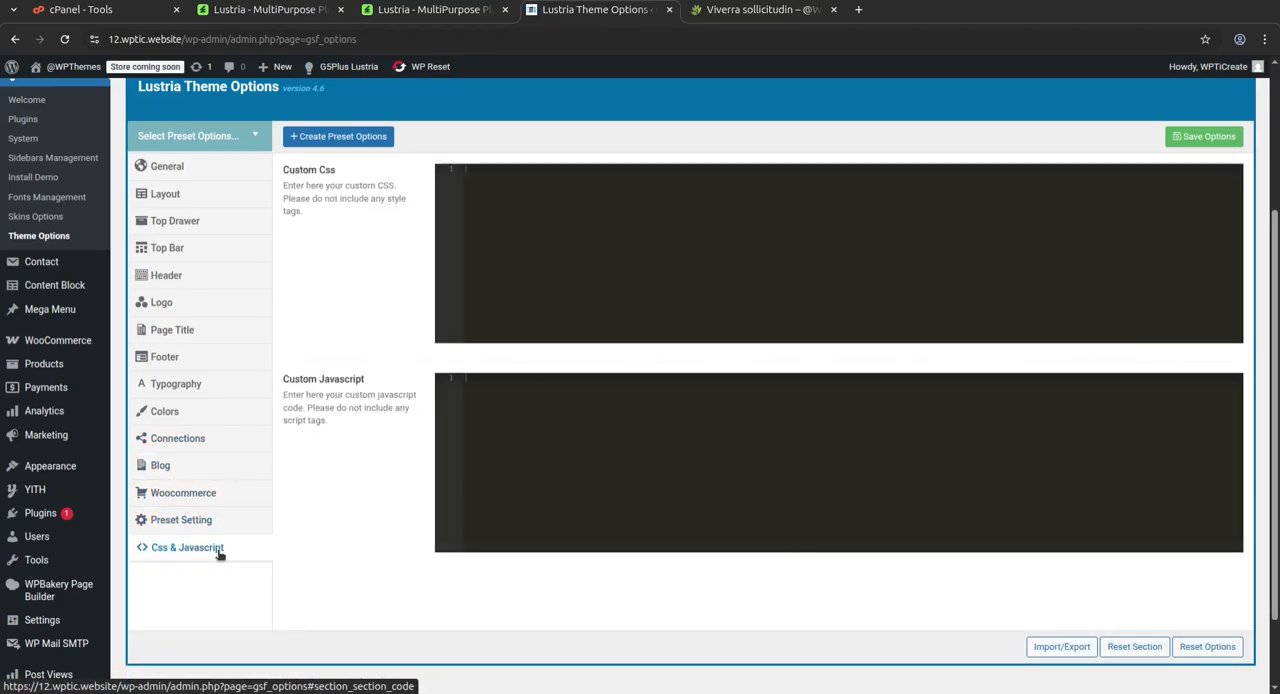
# Show the installed plugins and update the Envato Market plugin to version 2.0.13
pyautogui.scroll(3, 402, 338)
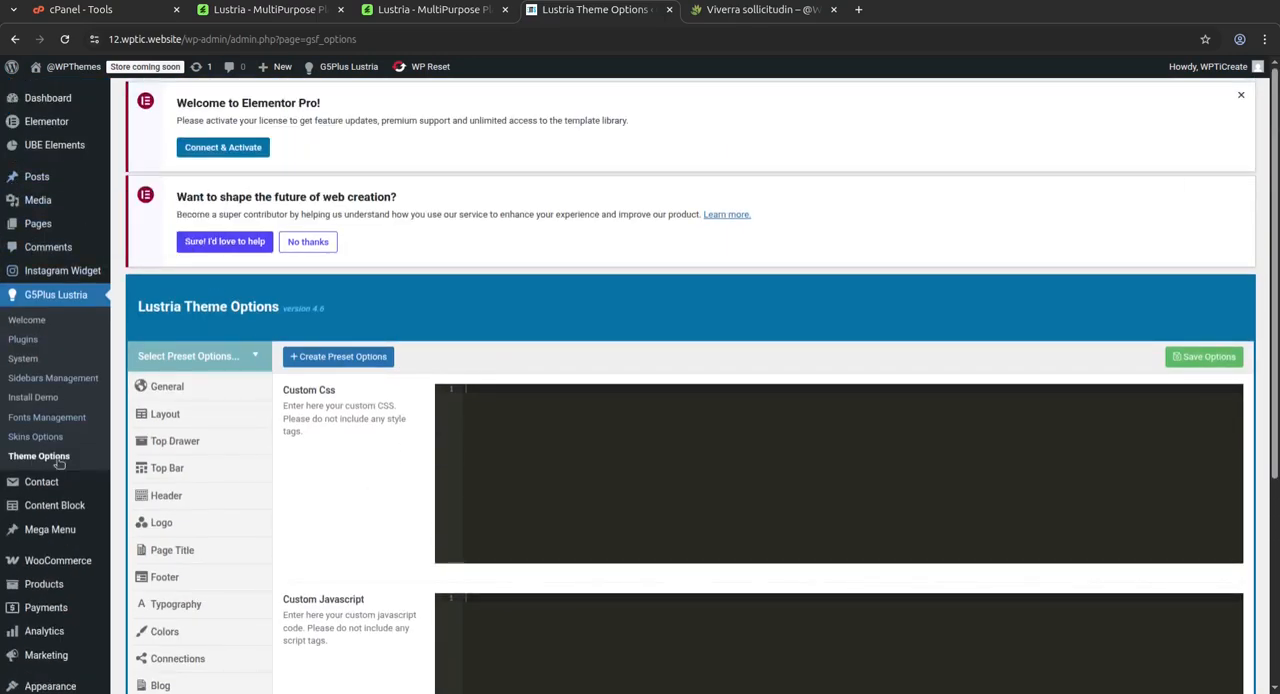
pyautogui.scroll(-3, 60, 437)
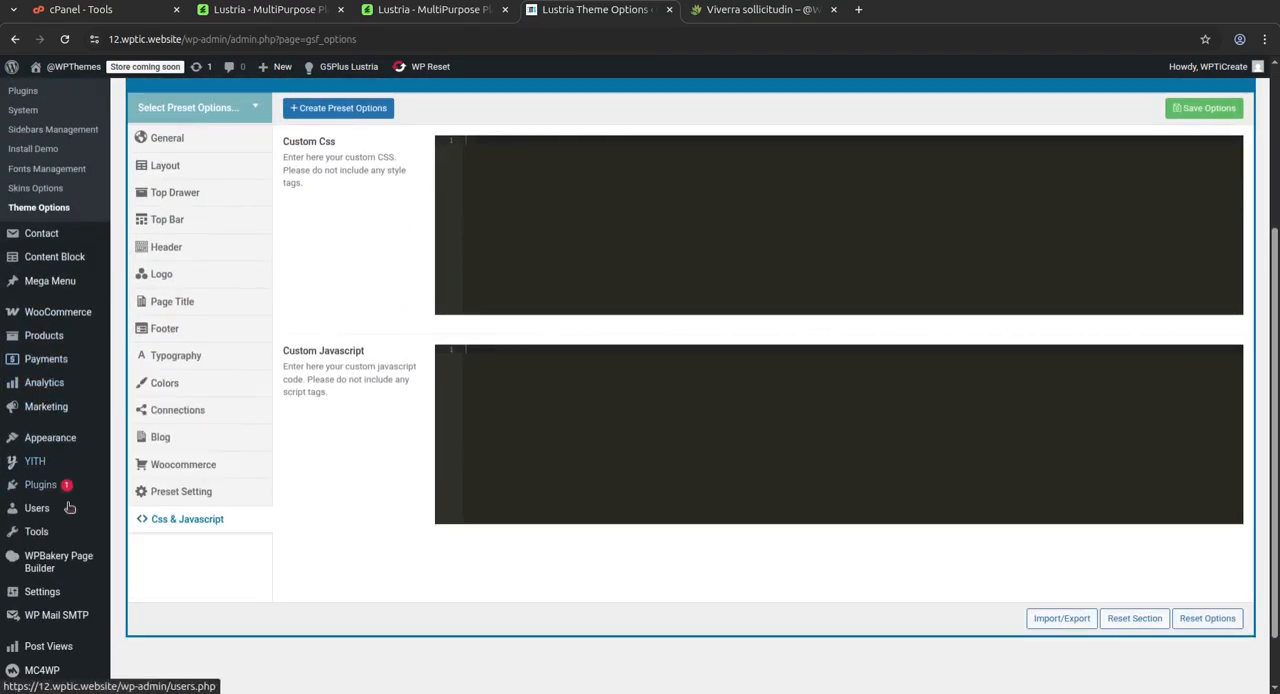
pyautogui.click(44, 488)
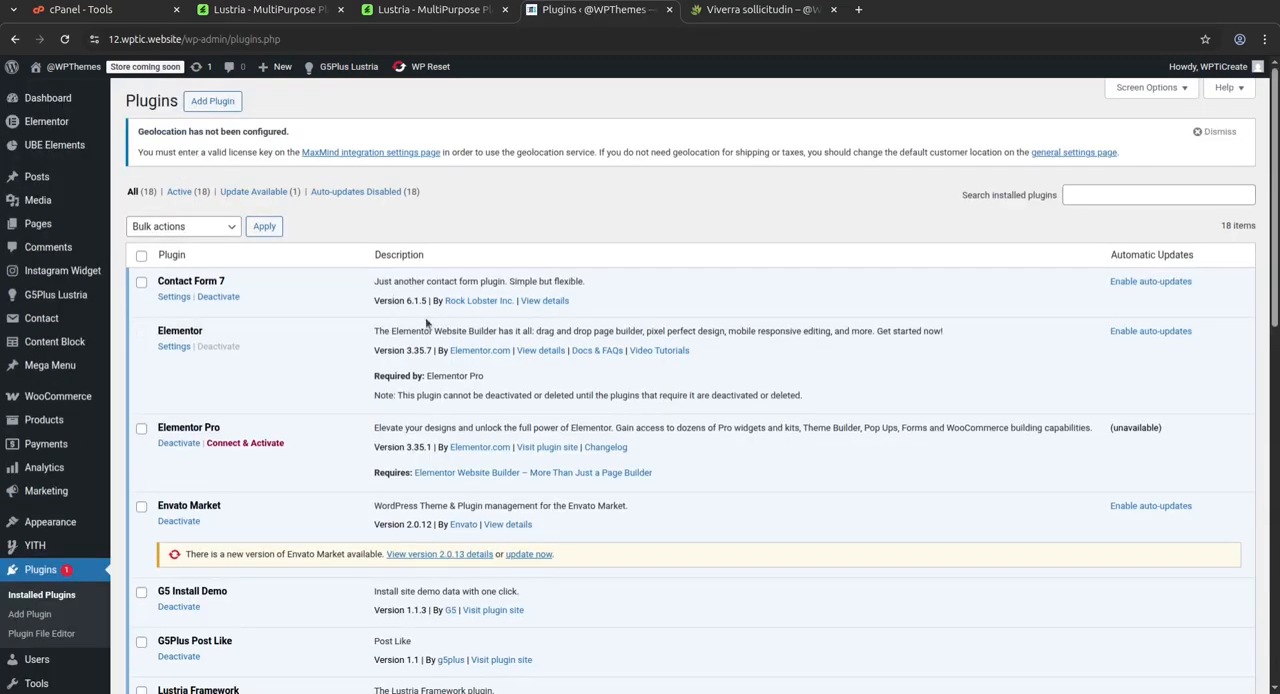
pyautogui.click(529, 558)
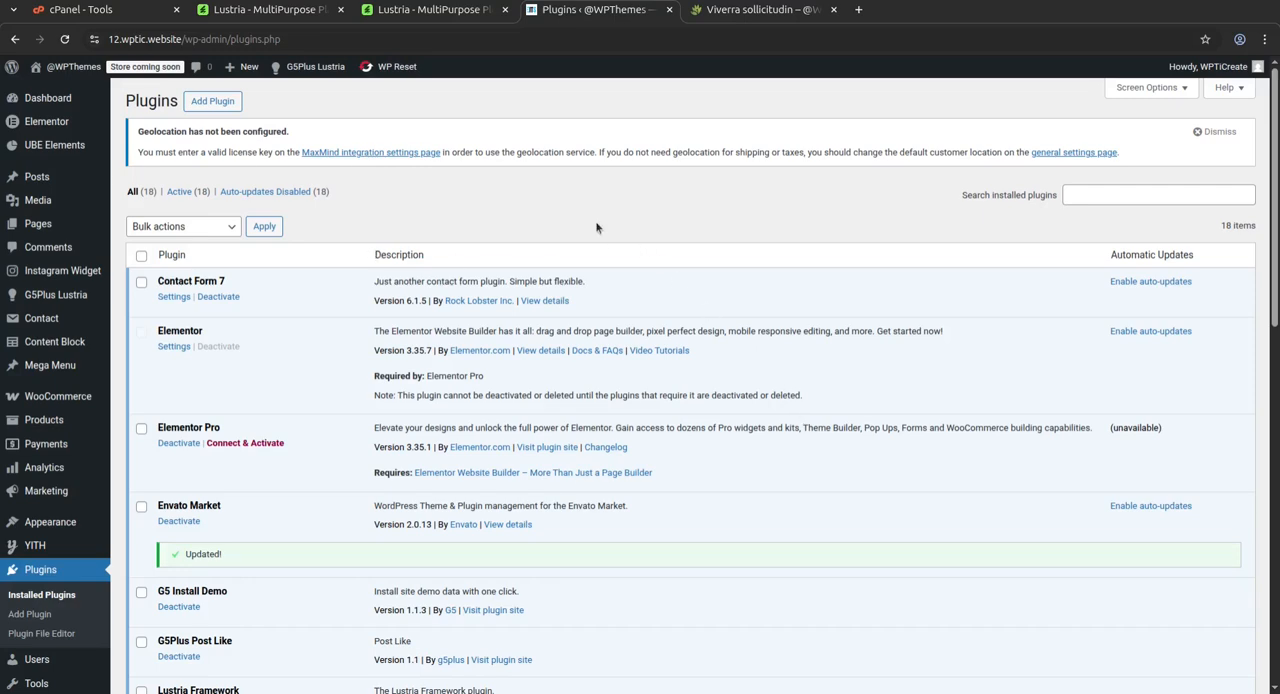
# Point out the Elementor and Elementor Pro plugins in the list by highlighting their names
pyautogui.scroll(-1, 596, 228)
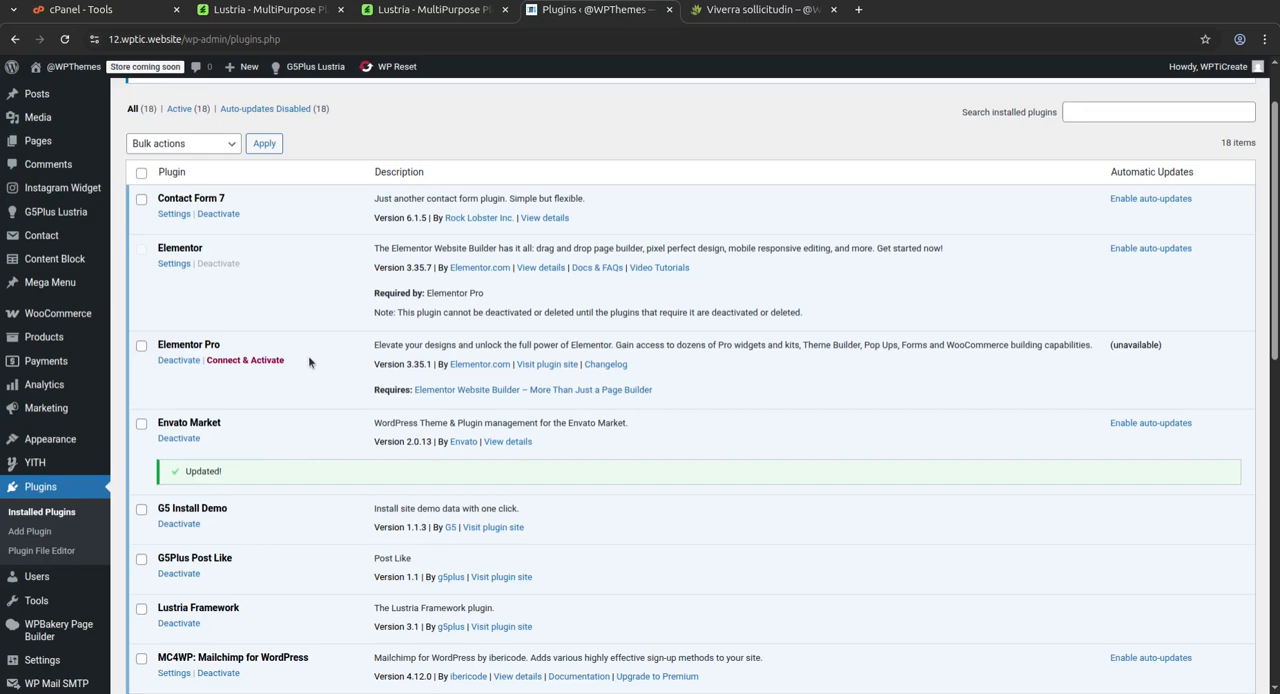
pyautogui.moveTo(221, 345); pyautogui.dragTo(160, 348)
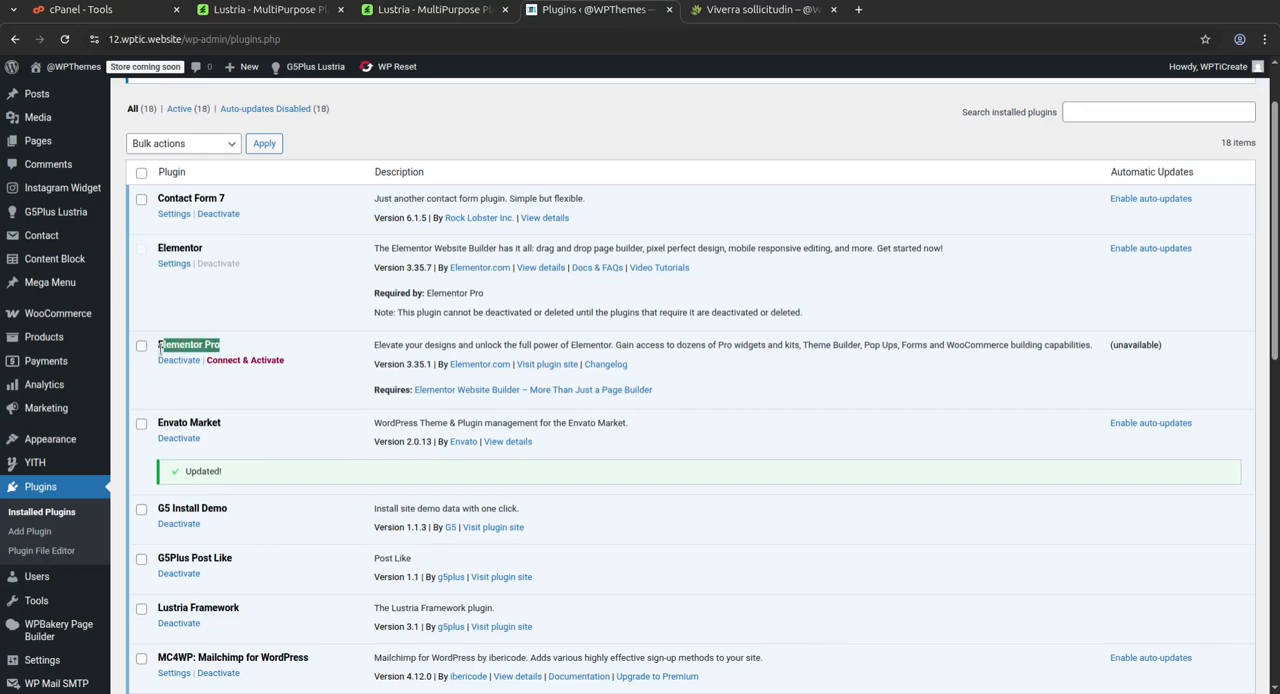
pyautogui.moveTo(215, 250); pyautogui.dragTo(163, 249)
pyautogui.moveTo(244, 346); pyautogui.dragTo(156, 350)
pyautogui.moveTo(212, 345); pyautogui.dragTo(245, 348)
pyautogui.click(250, 200)
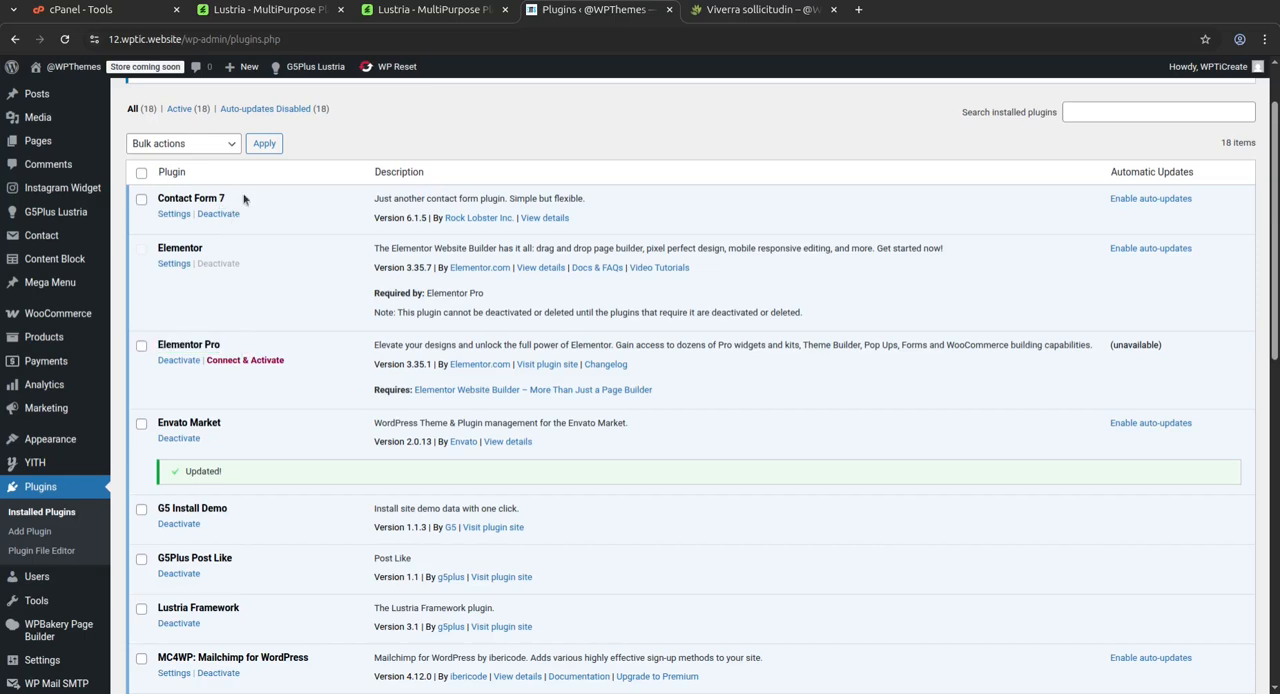
# Review the plugins from Envato Market onward, highlighting Ultimate Bootstrap Elements for Elementor and WooCommerce
pyautogui.scroll(-1, 279, 463)
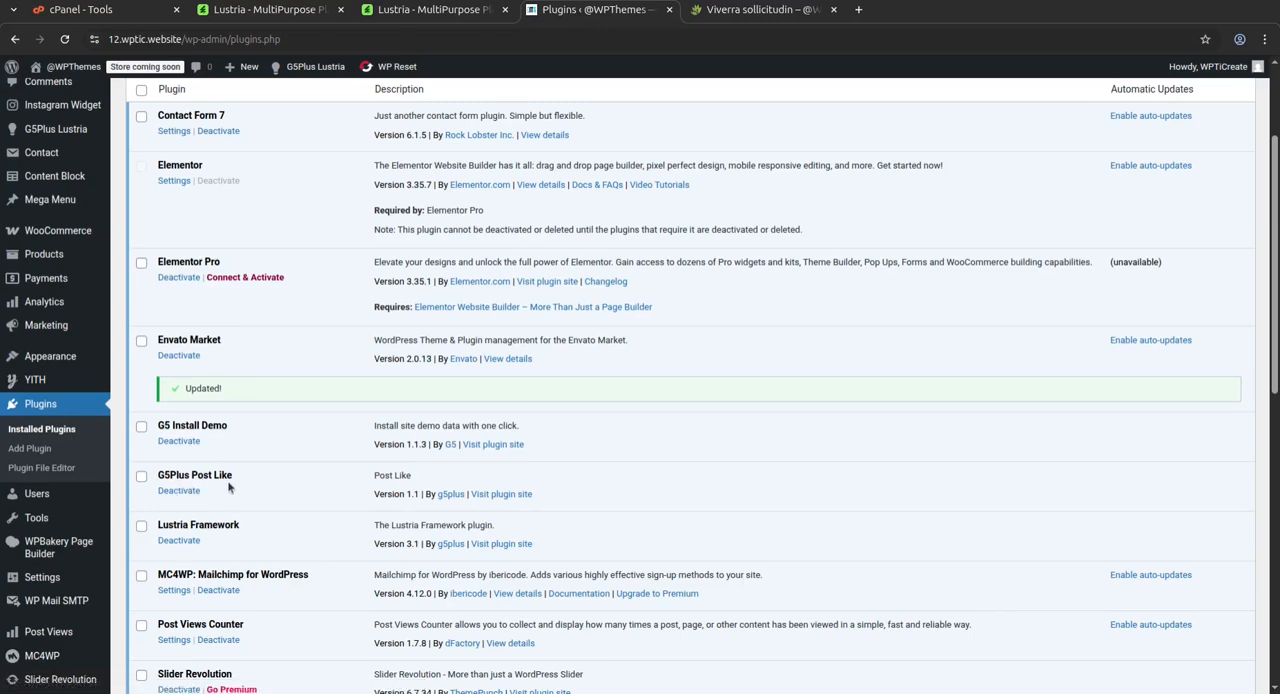
pyautogui.scroll(-3, 249, 472)
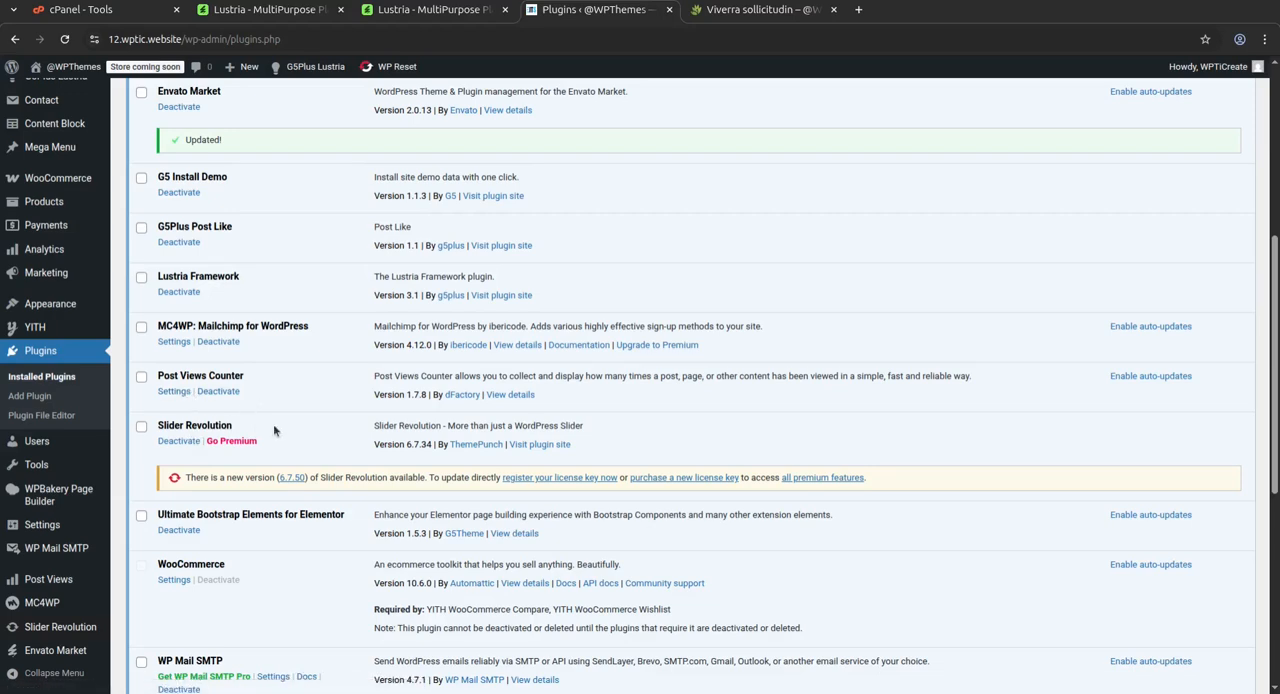
pyautogui.scroll(-3, 270, 430)
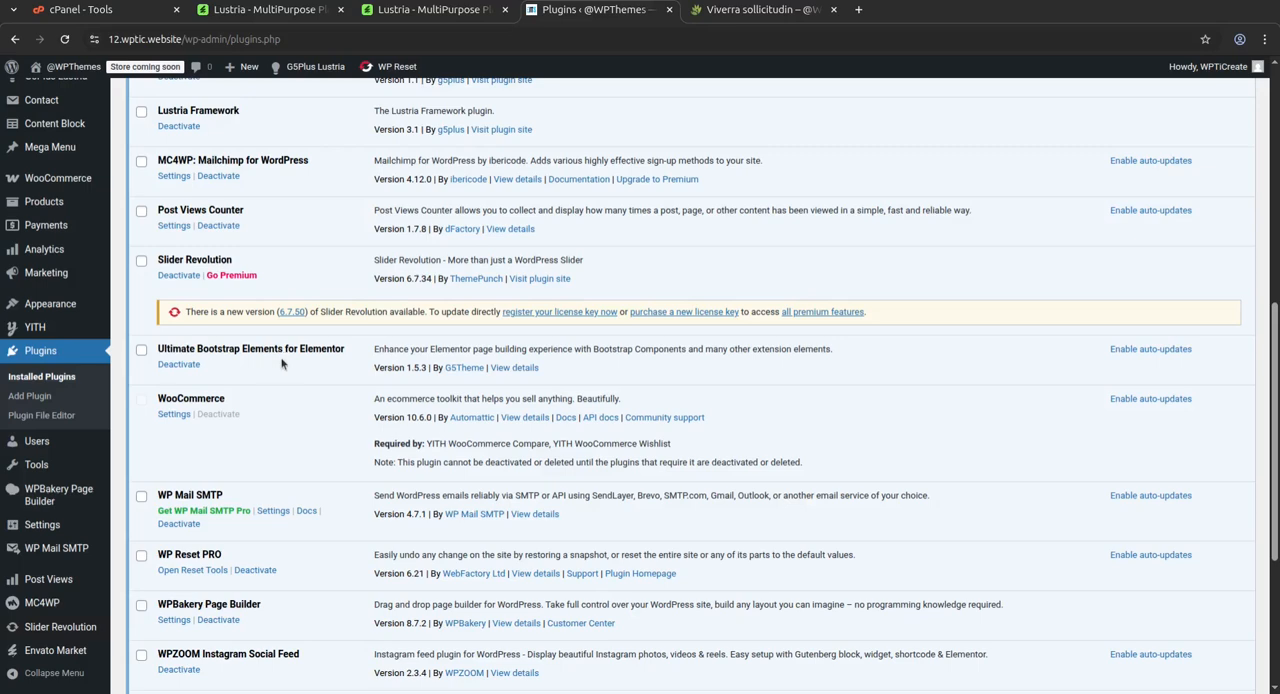
pyautogui.moveTo(355, 353); pyautogui.dragTo(214, 357)
pyautogui.moveTo(238, 407); pyautogui.dragTo(155, 403)
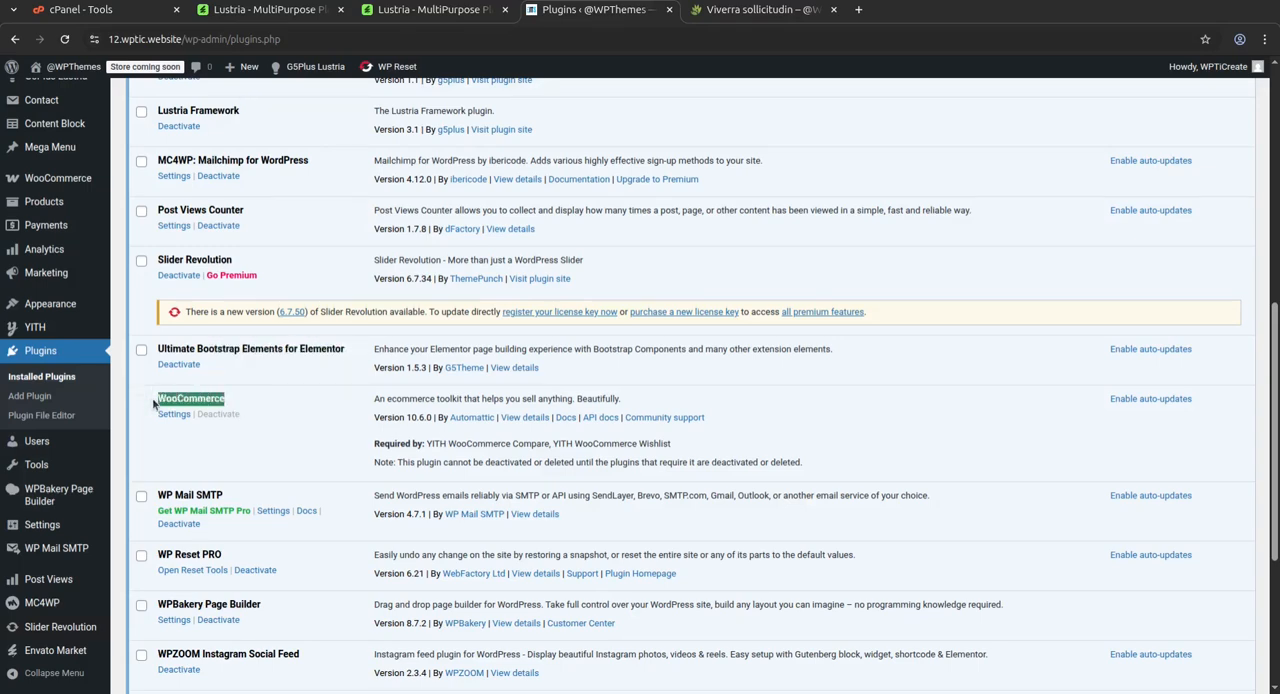
# Highlight WP Mail SMTP, WP Reset PRO, WPBakery Page Builder and WPZOOM Instagram Social Feed, and review the list to its end
pyautogui.scroll(-3, 377, 422)
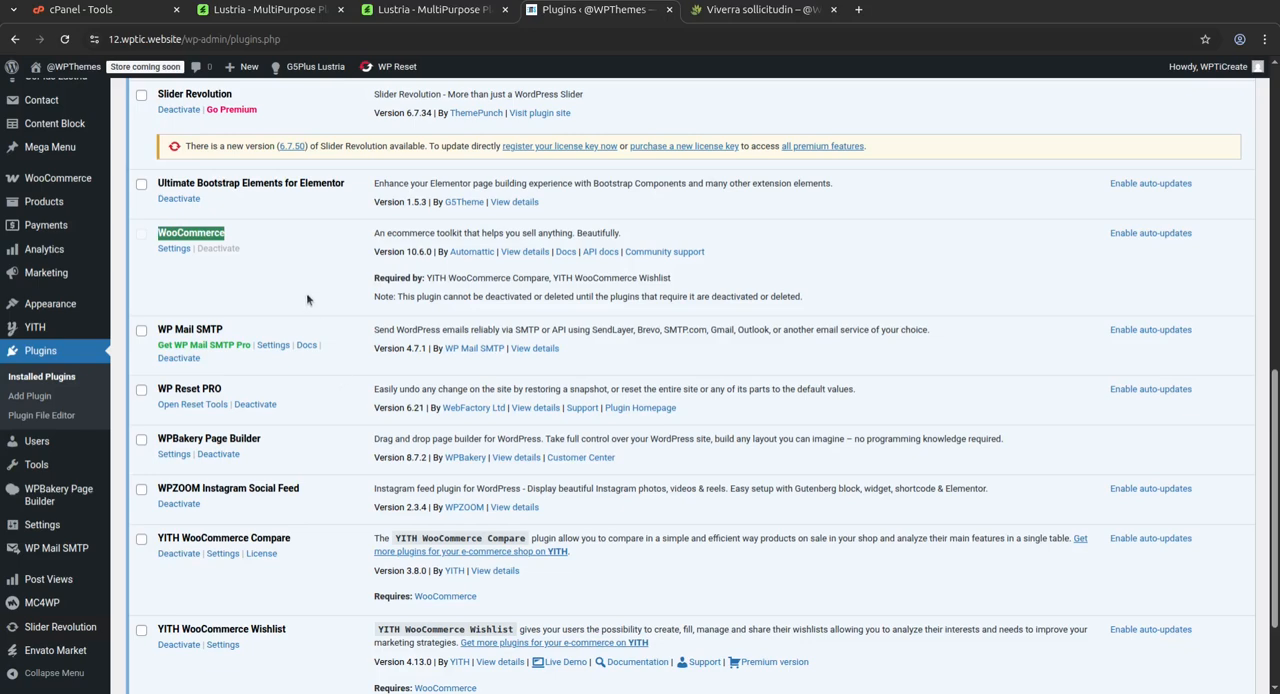
pyautogui.moveTo(245, 331); pyautogui.dragTo(157, 330)
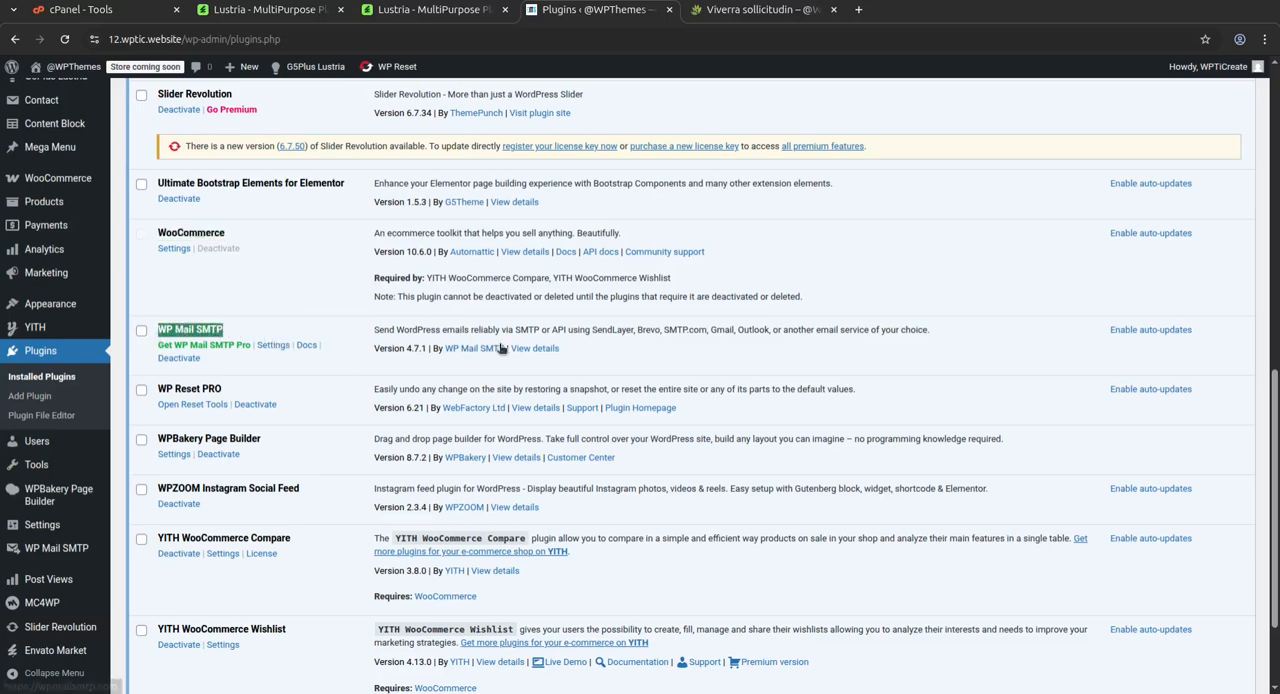
pyautogui.moveTo(262, 393); pyautogui.dragTo(165, 397)
pyautogui.moveTo(262, 438); pyautogui.dragTo(158, 438)
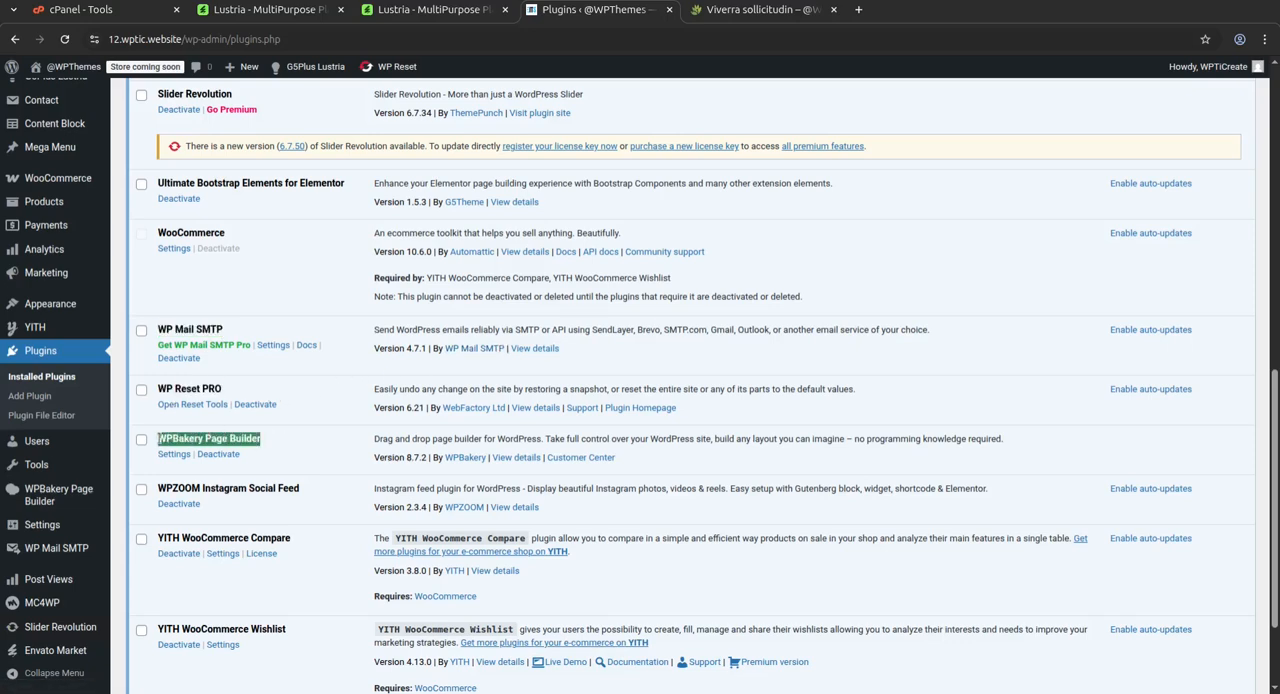
pyautogui.moveTo(300, 488); pyautogui.dragTo(156, 490)
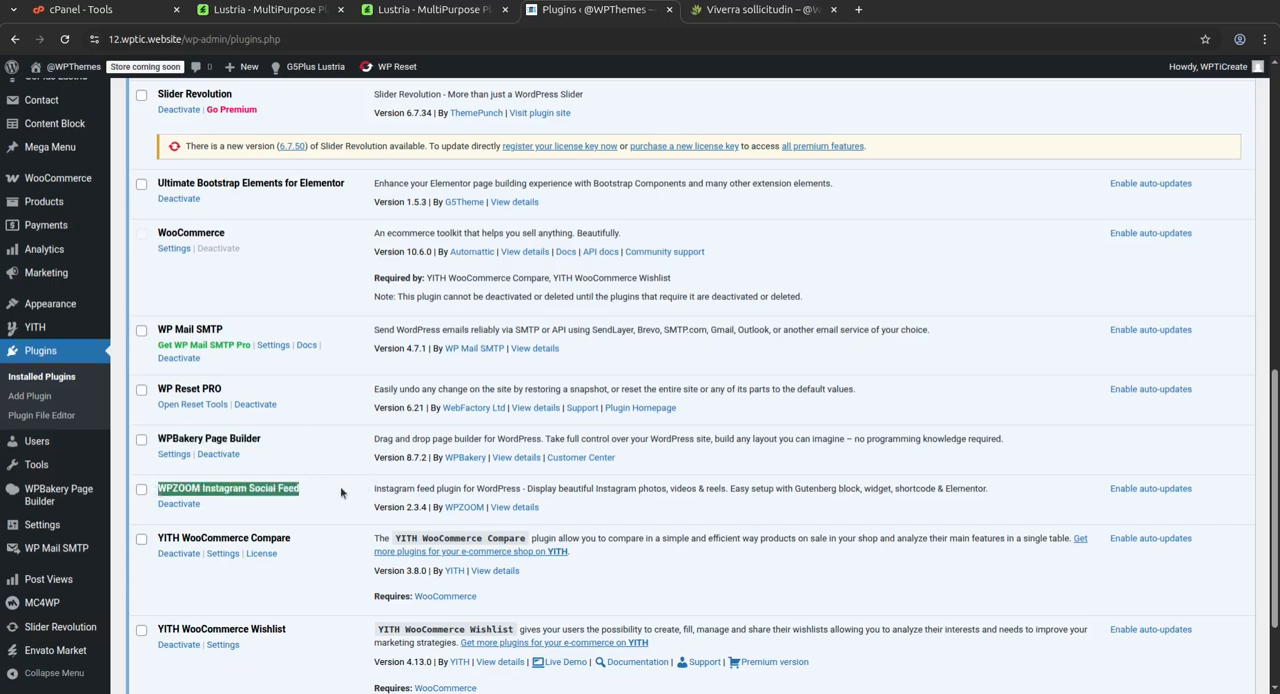
pyautogui.scroll(-3, 349, 490)
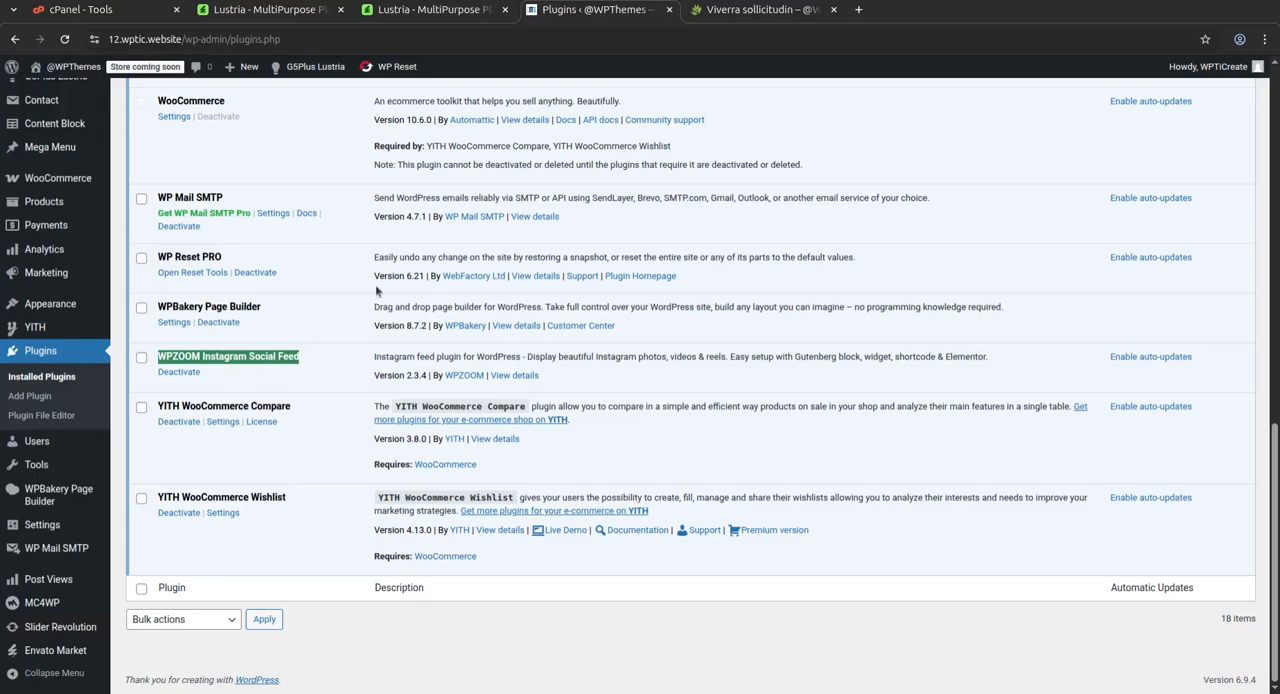
# Look back over the installed plugins and point out WP Reset PRO again
pyautogui.scroll(5, 376, 290)
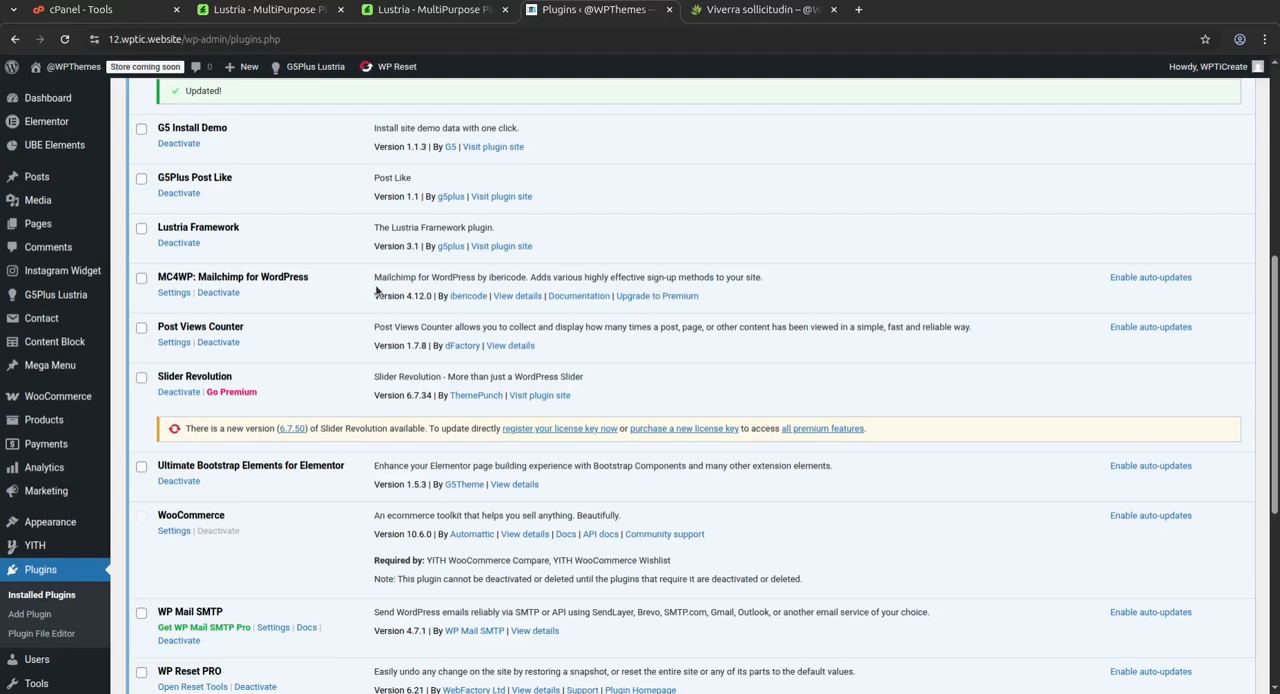
pyautogui.scroll(1, 697, 256)
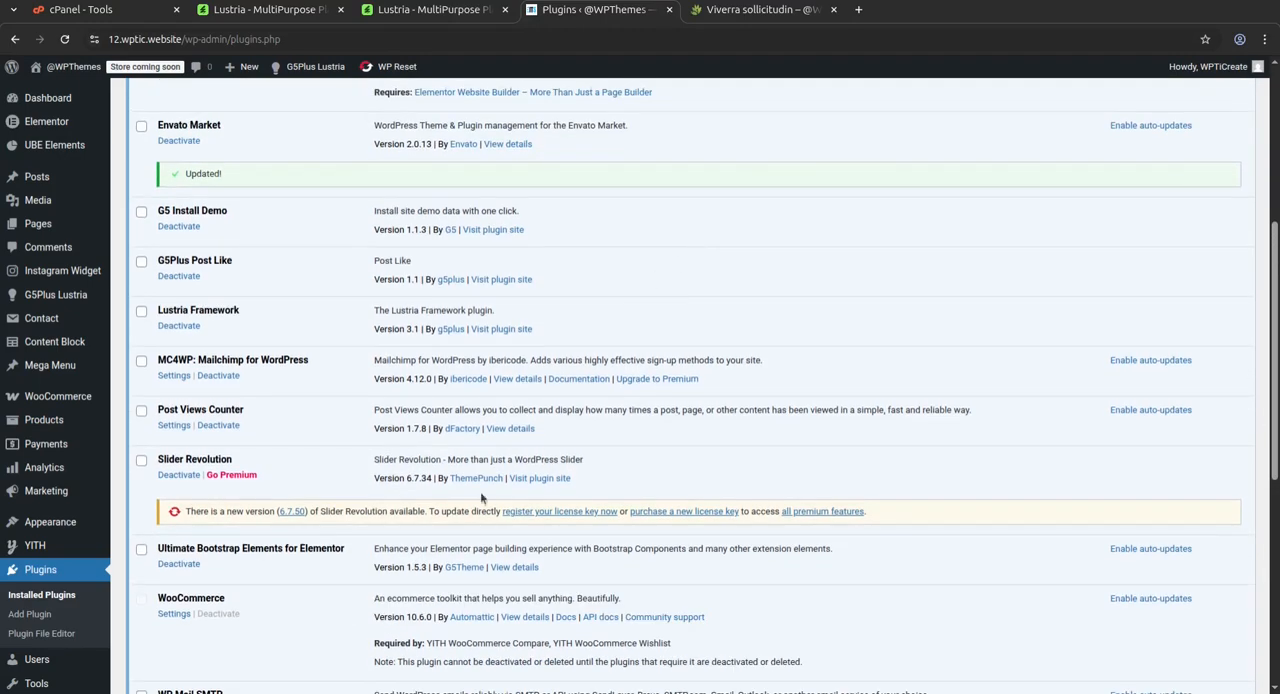
pyautogui.scroll(-3, 317, 517)
pyautogui.moveTo(223, 506); pyautogui.dragTo(158, 508)
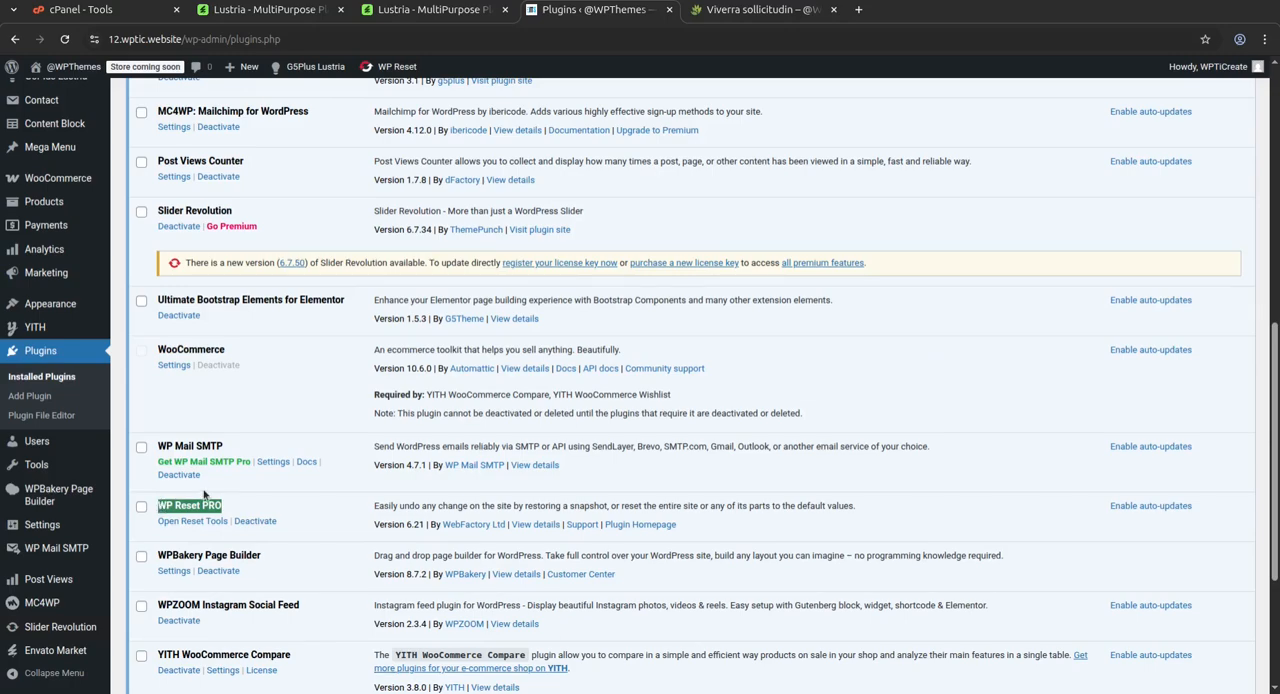
# Show all Content Block entries and review the imported Top Bar and Footer blocks
pyautogui.scroll(3, 331, 455)
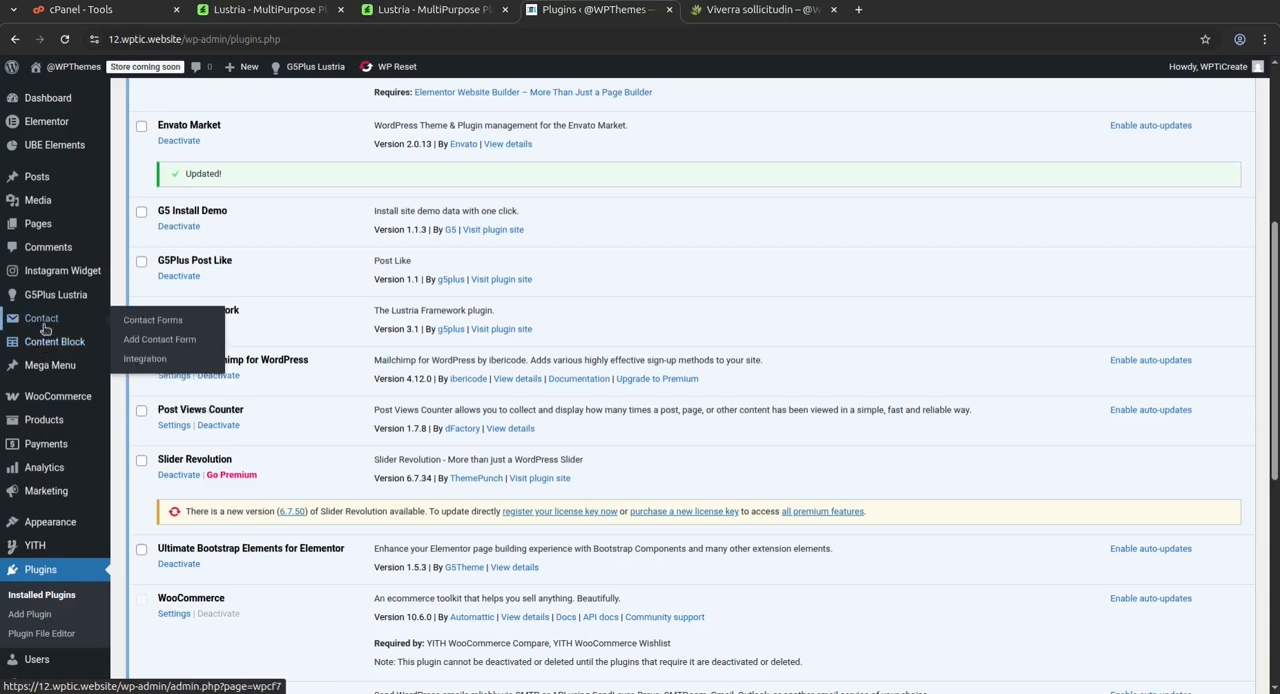
pyautogui.click(40, 354)
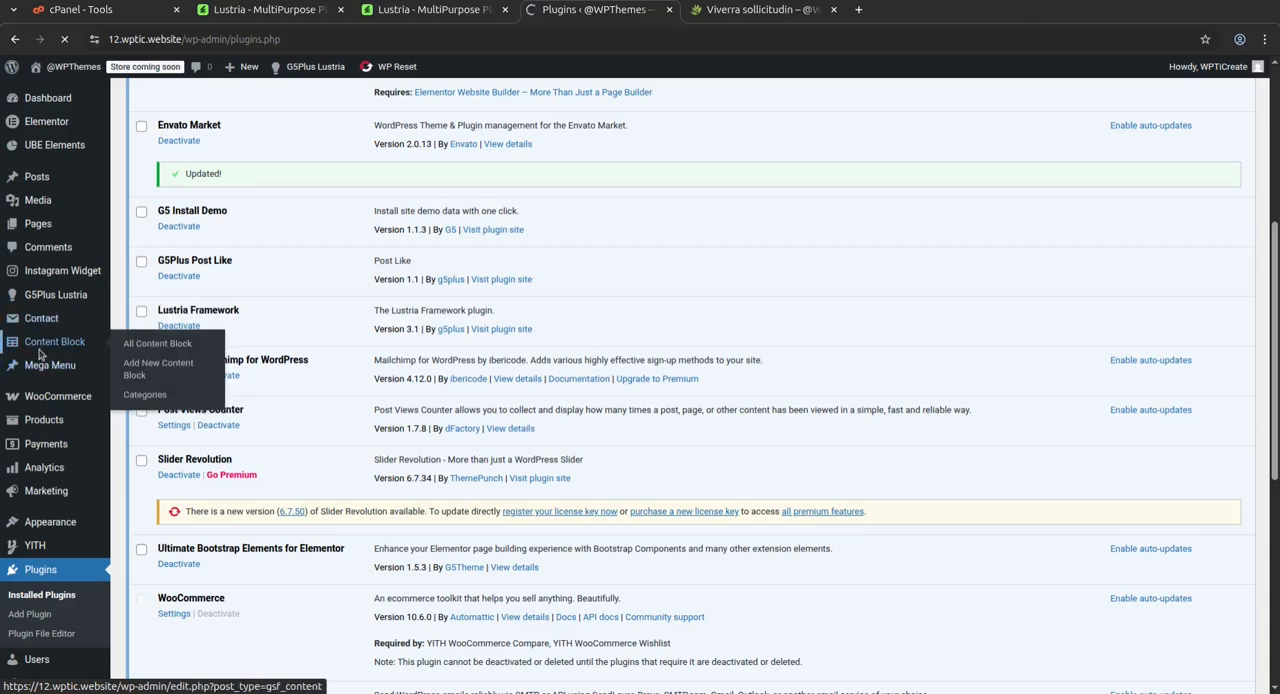
pyautogui.scroll(-3, 362, 326)
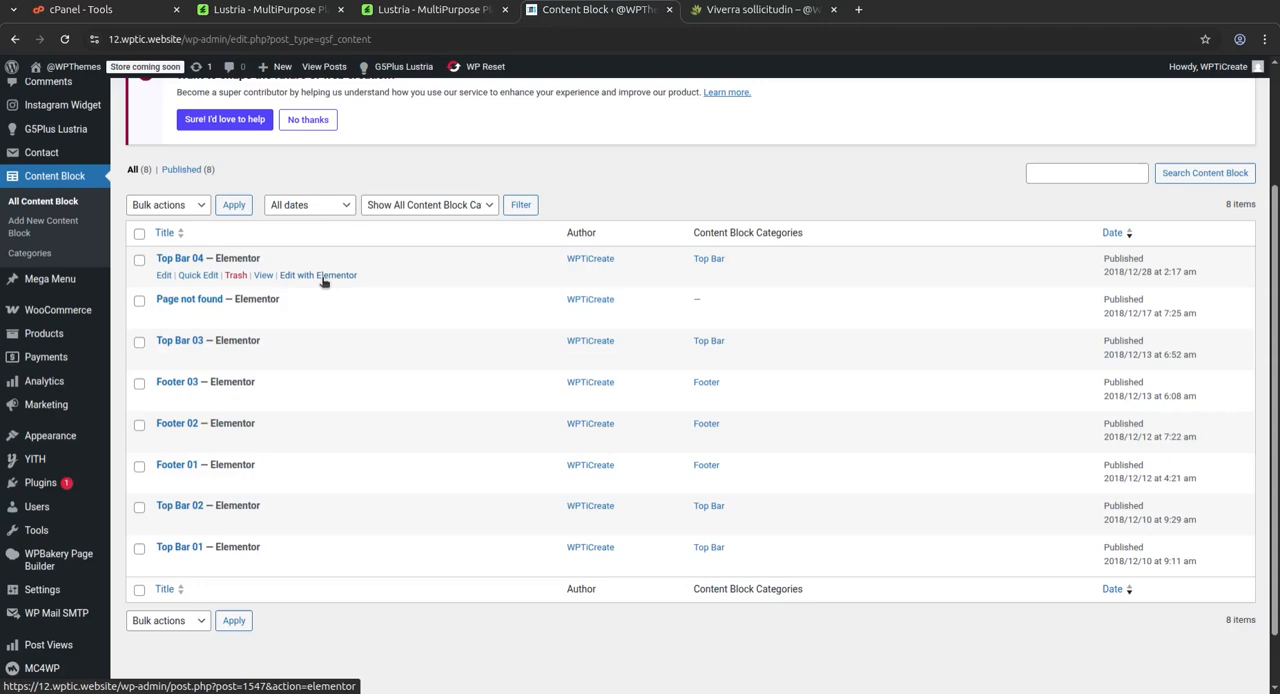
# Show all Mega Menu entries and review the Shop, Elements Menu and Category menus
pyautogui.click(31, 281)
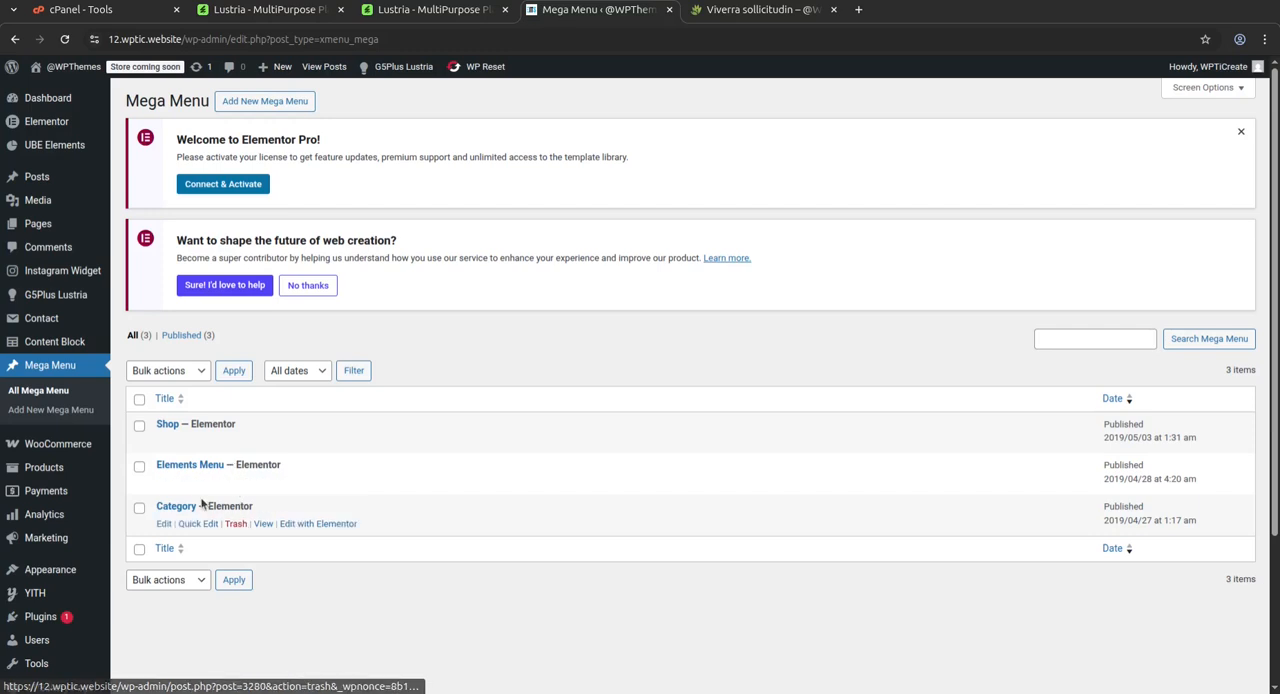
pyautogui.scroll(-3, 333, 481)
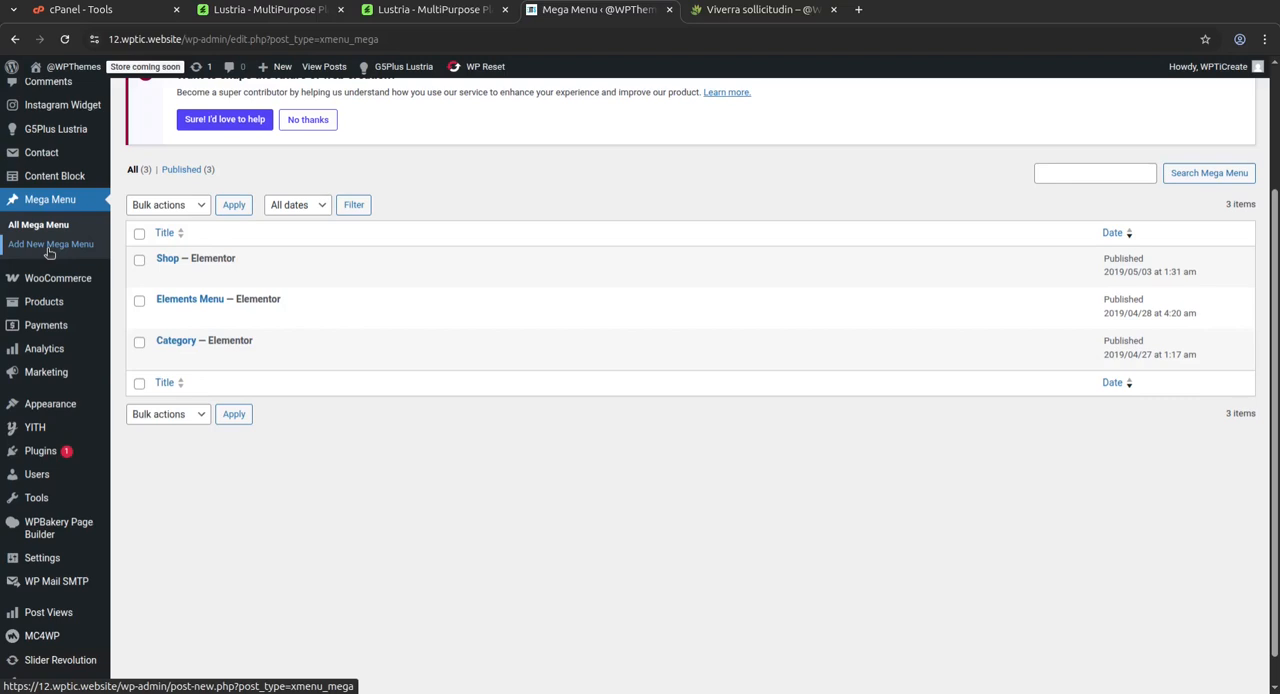
# Show the WooCommerce products list and look through the imported plant products
pyautogui.click(42, 305)
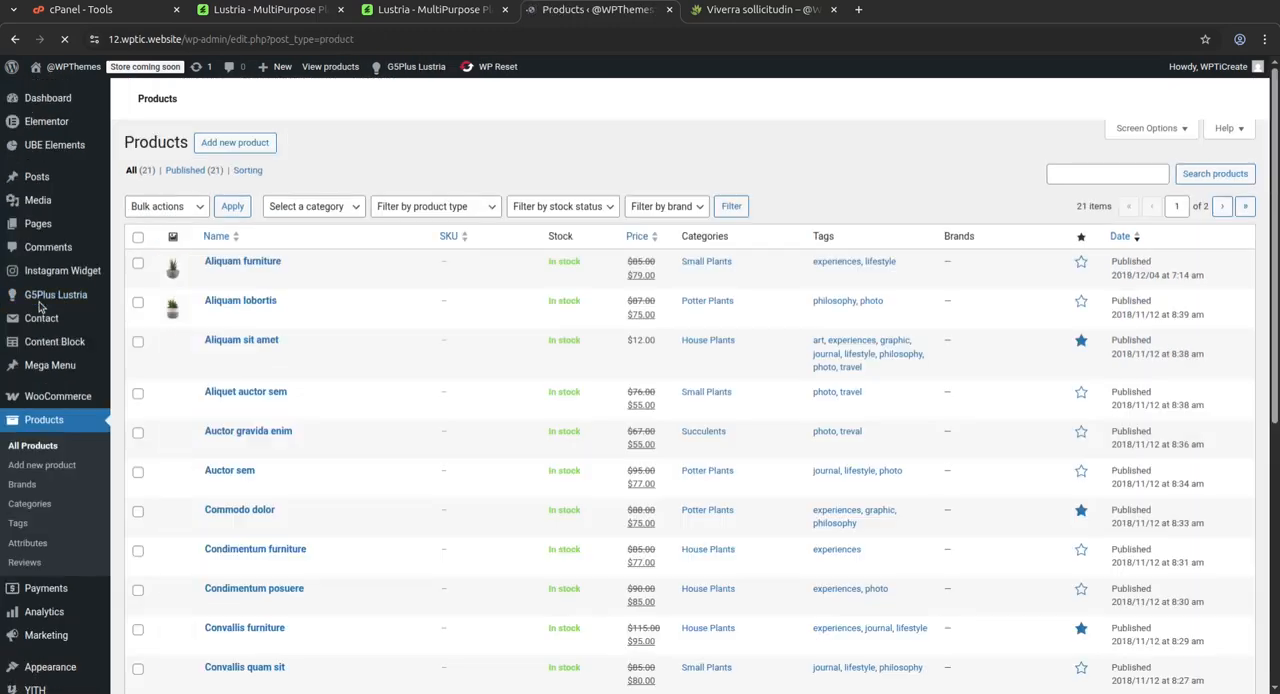
pyautogui.scroll(-4, 420, 268)
pyautogui.scroll(4, 399, 285)
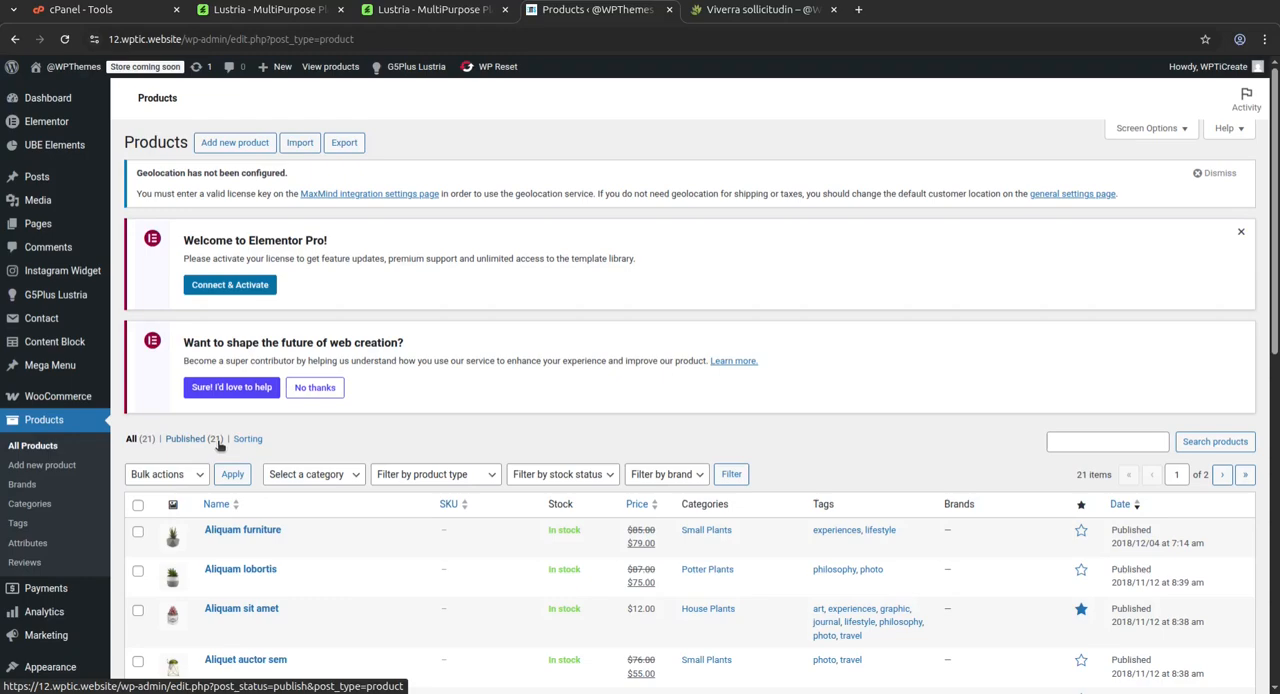
# Open the Aliquam furniture product from the products list and review its description, prices, gallery, categories and short description
pyautogui.scroll(-5, 220, 445)
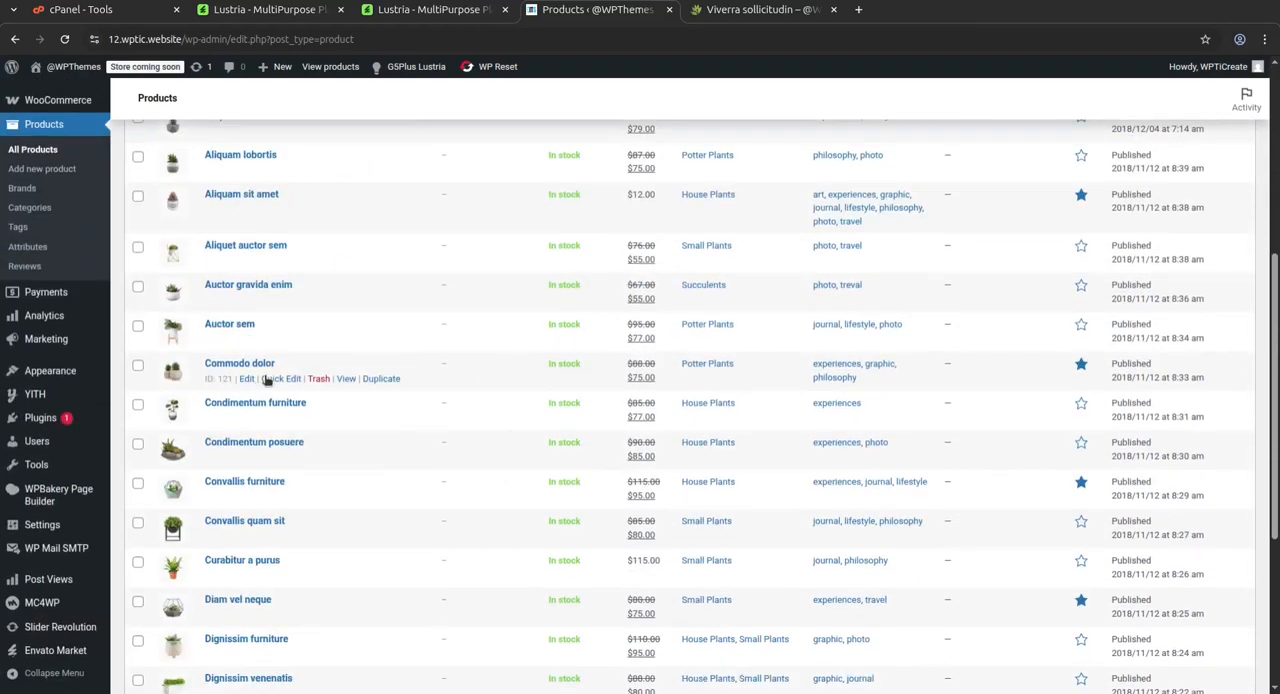
pyautogui.scroll(2, 257, 390)
pyautogui.click(247, 297)
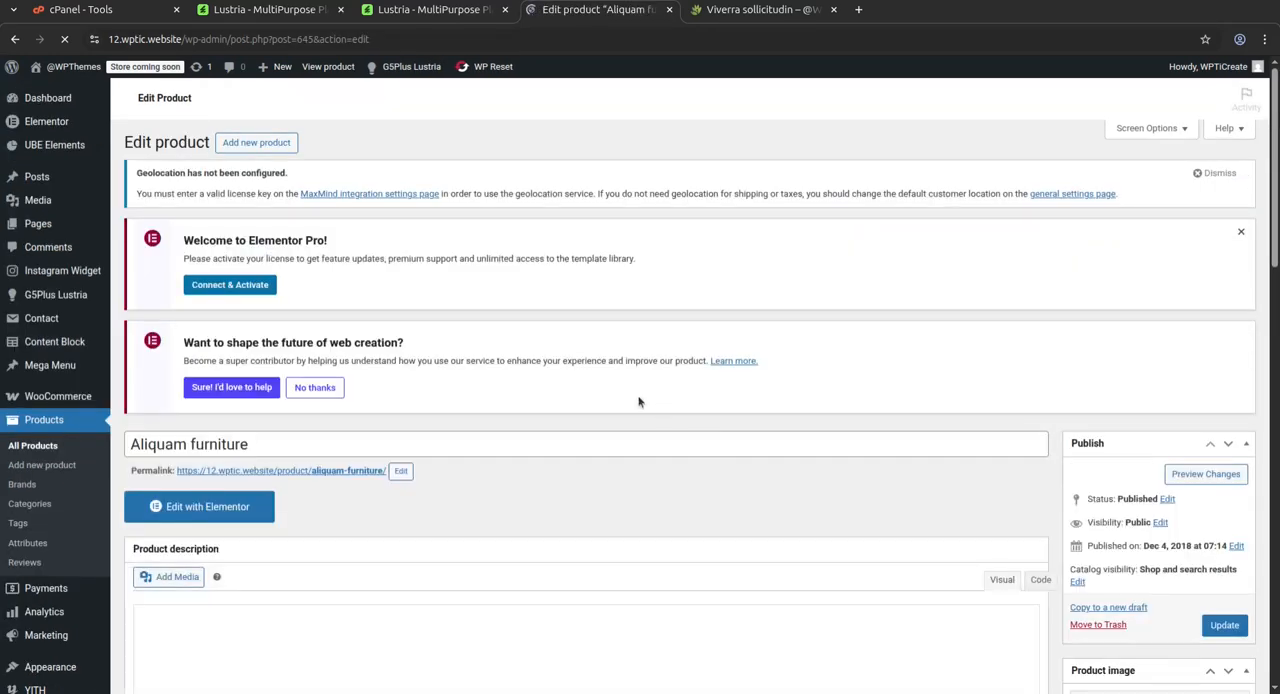
pyautogui.scroll(-6, 575, 385)
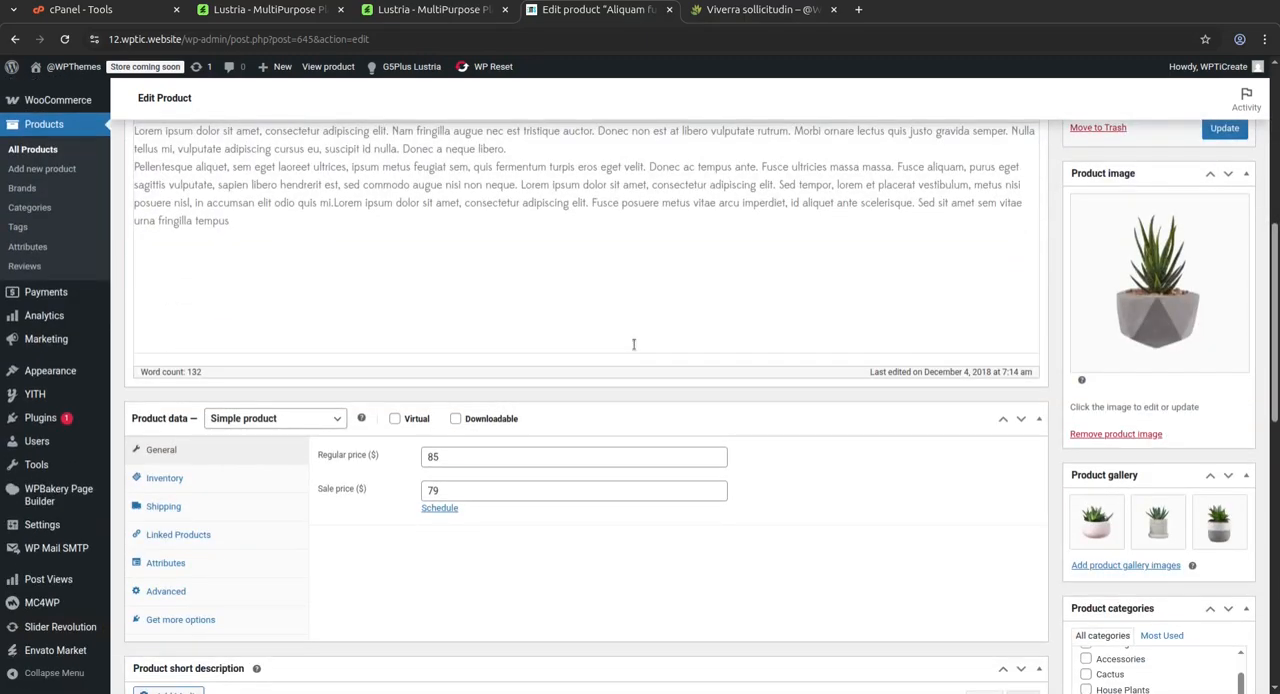
pyautogui.scroll(-3, 633, 344)
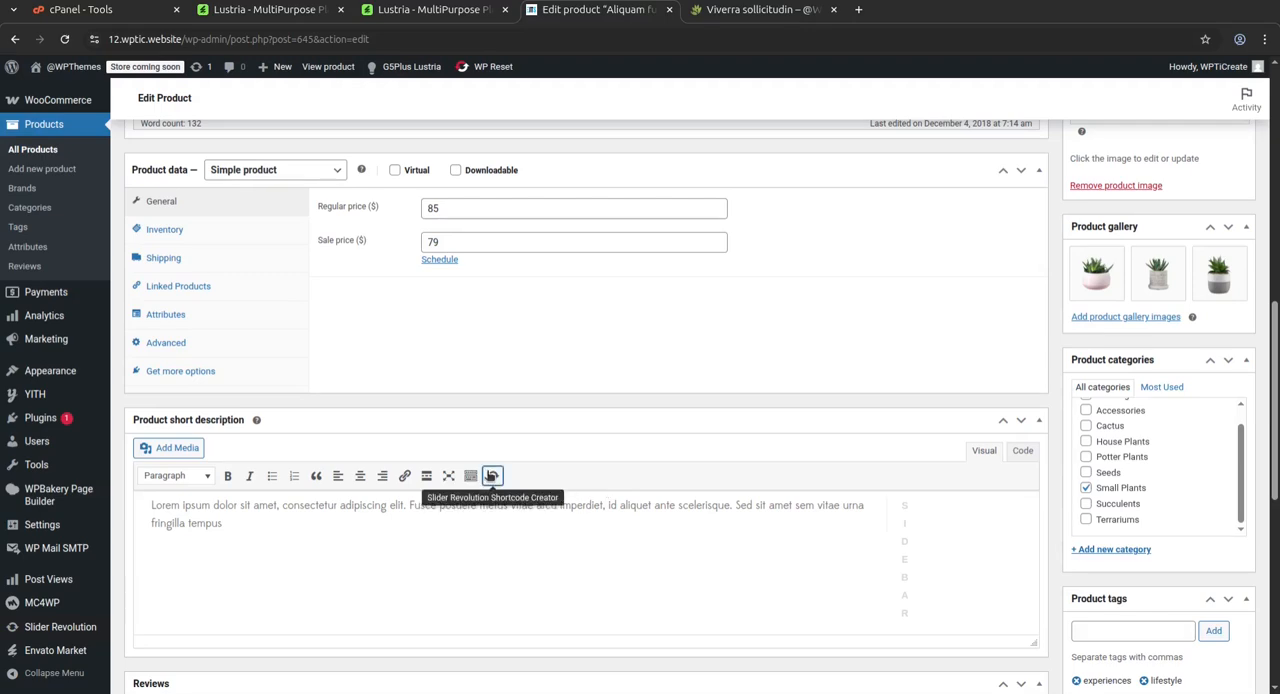
# Switch to the Lustria theme's ThemeForest page and highlight the $60 Regular License price
pyautogui.click(274, 12)
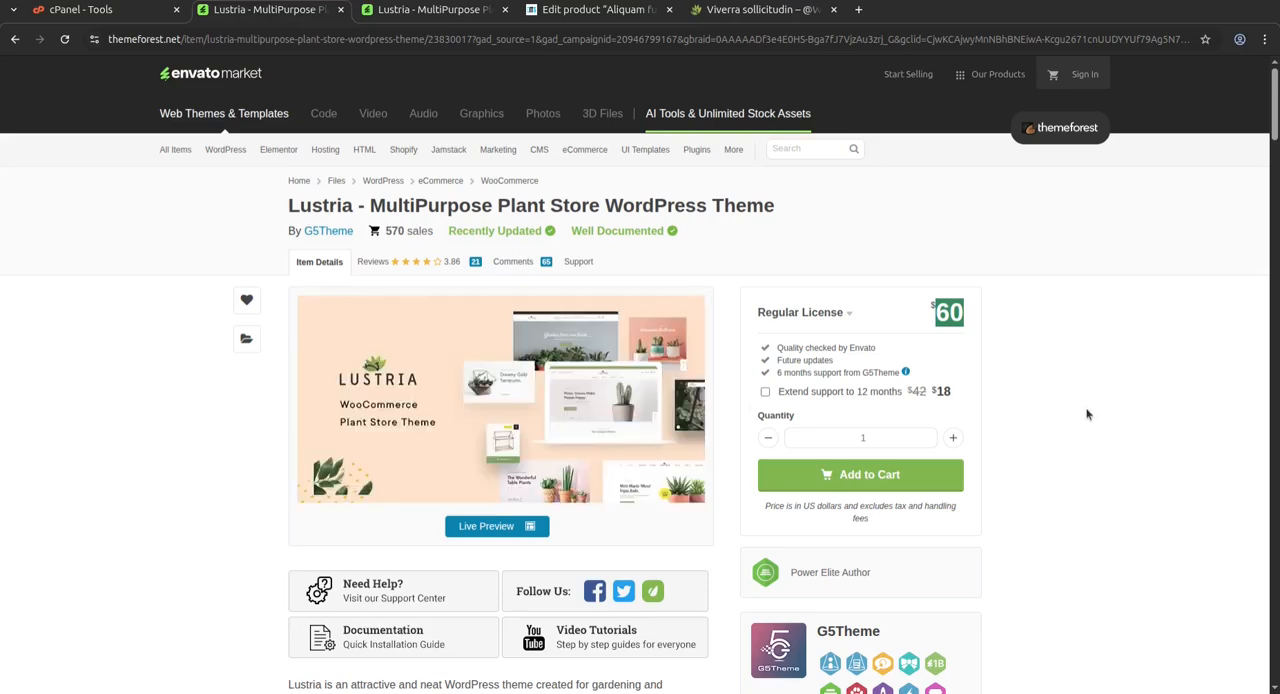
pyautogui.click(1074, 382)
pyautogui.moveTo(938, 310); pyautogui.dragTo(965, 316)
pyautogui.click(1002, 327)
pyautogui.moveTo(938, 315); pyautogui.dragTo(961, 318)
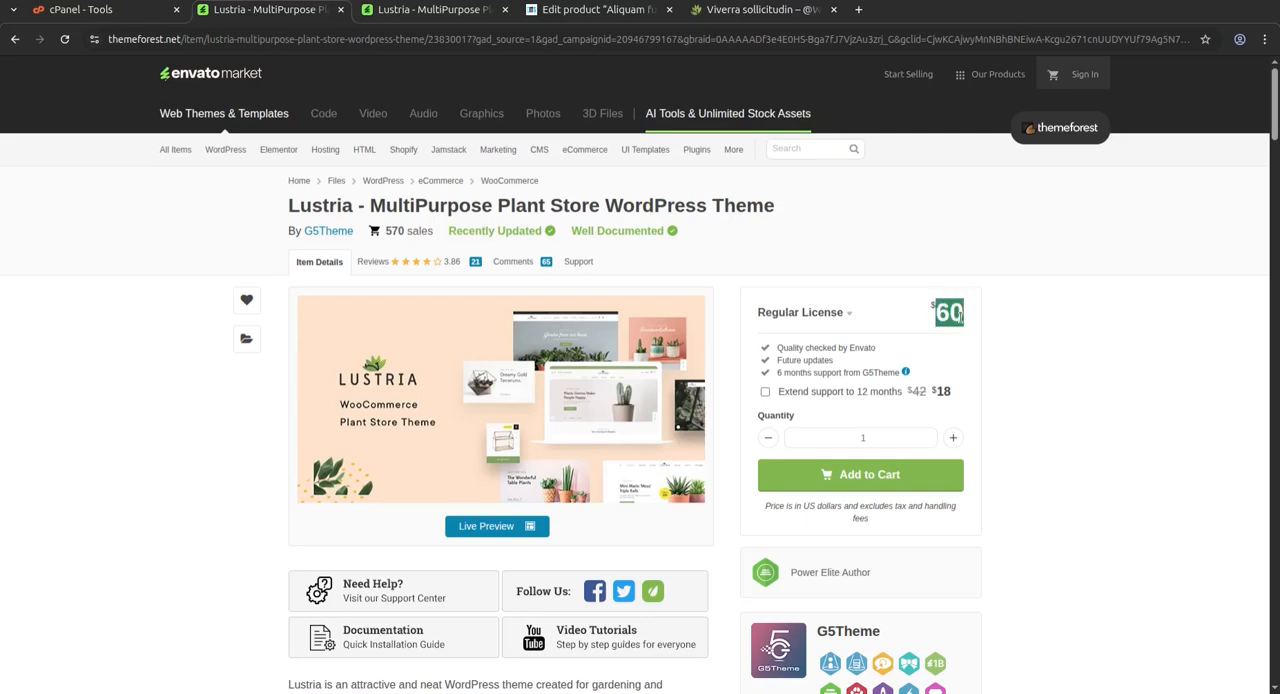
pyautogui.click(868, 233)
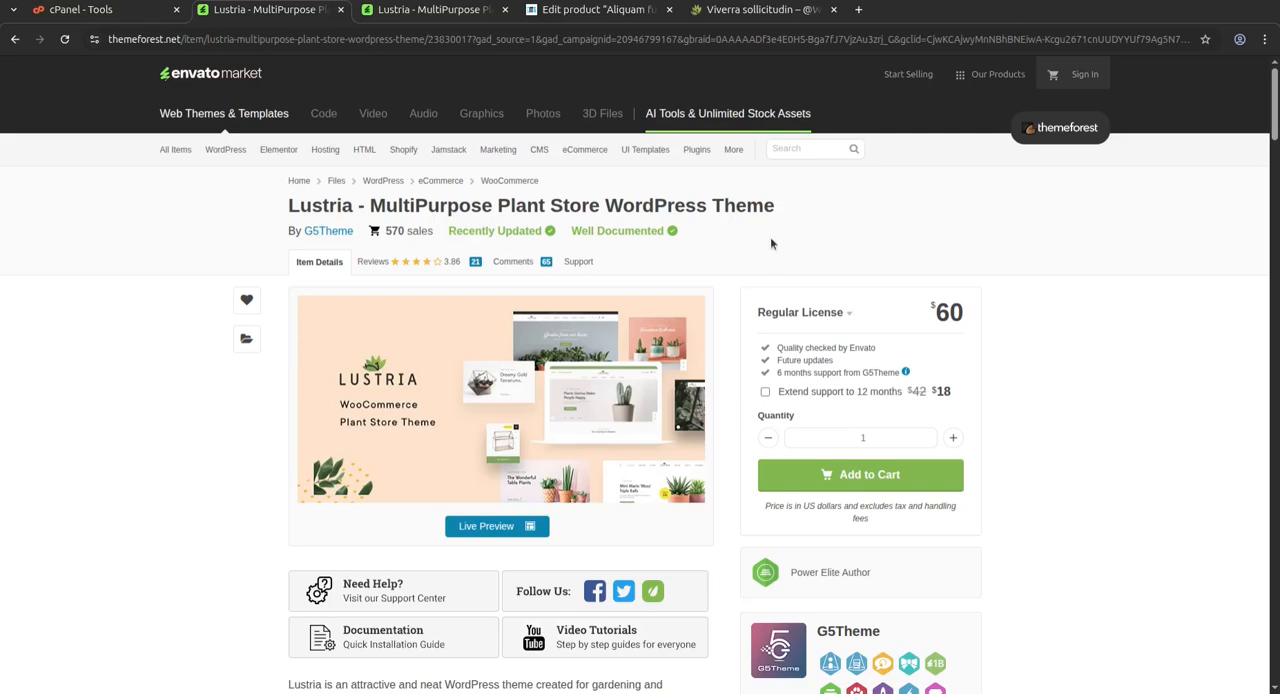
# Highlight the license inclusions: quality checked by Envato, future updates and 6 months support from G5Theme
pyautogui.moveTo(778, 347); pyautogui.dragTo(880, 350)
pyautogui.click(775, 360)
pyautogui.moveTo(776, 360); pyautogui.dragTo(836, 368)
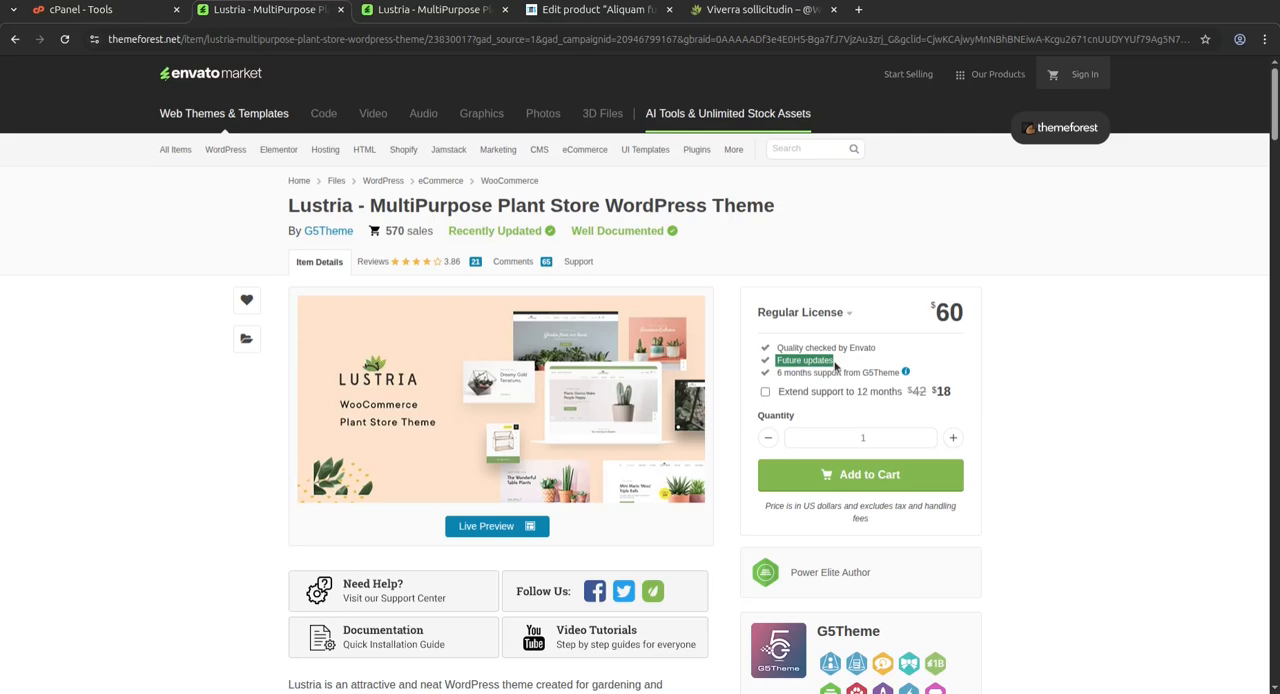
pyautogui.moveTo(776, 372); pyautogui.dragTo(901, 383)
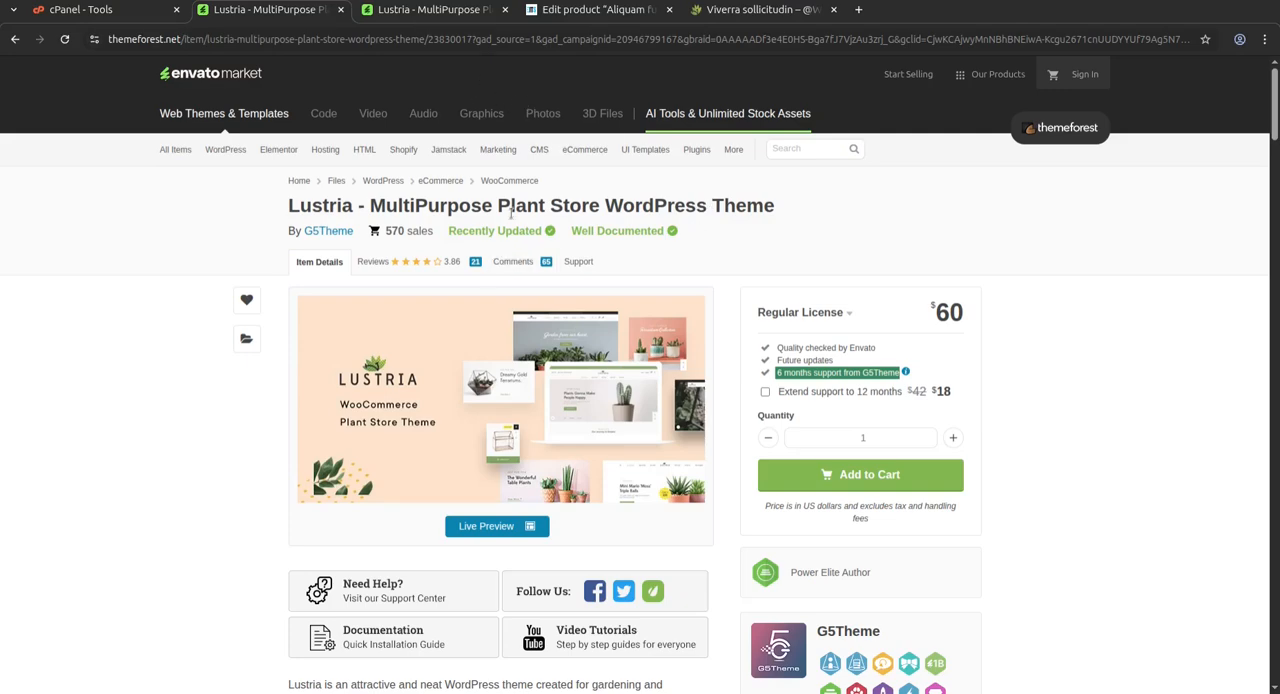
# Return to the Aliquam furniture product, dismiss the Elementor Pro welcome notice and look over the product data
pyautogui.click(437, 14)
pyautogui.click(583, 14)
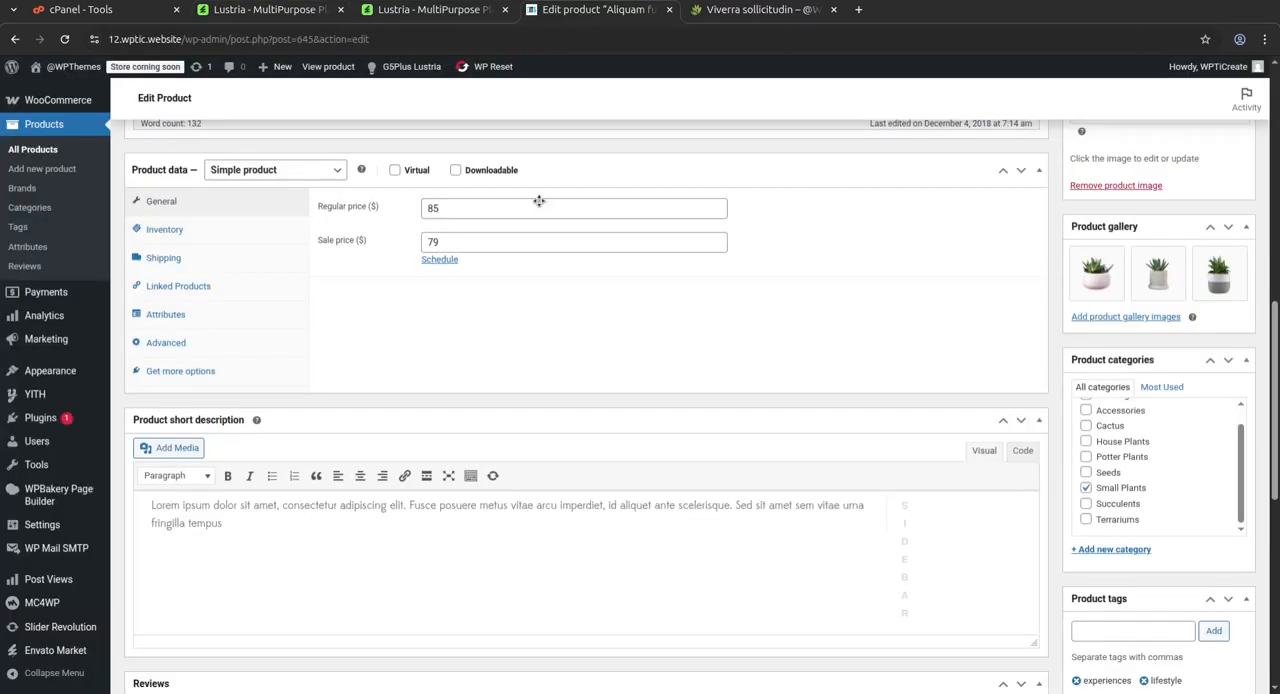
pyautogui.scroll(10, 555, 352)
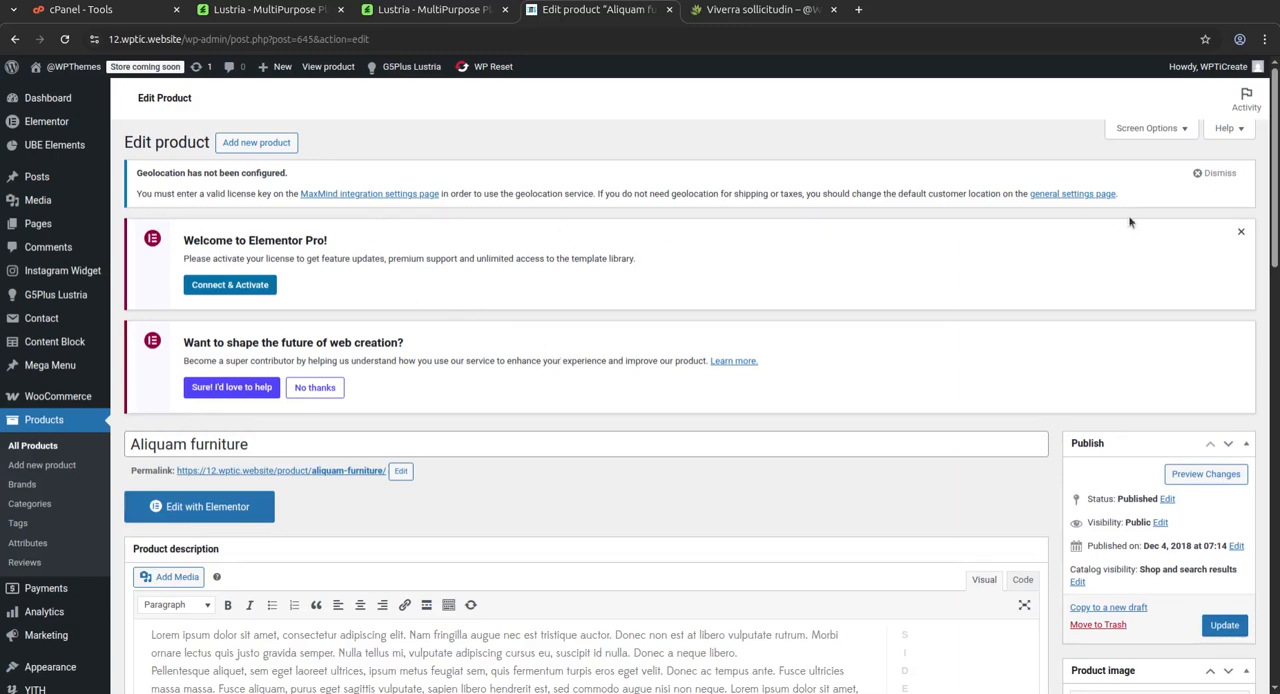
pyautogui.click(1240, 232)
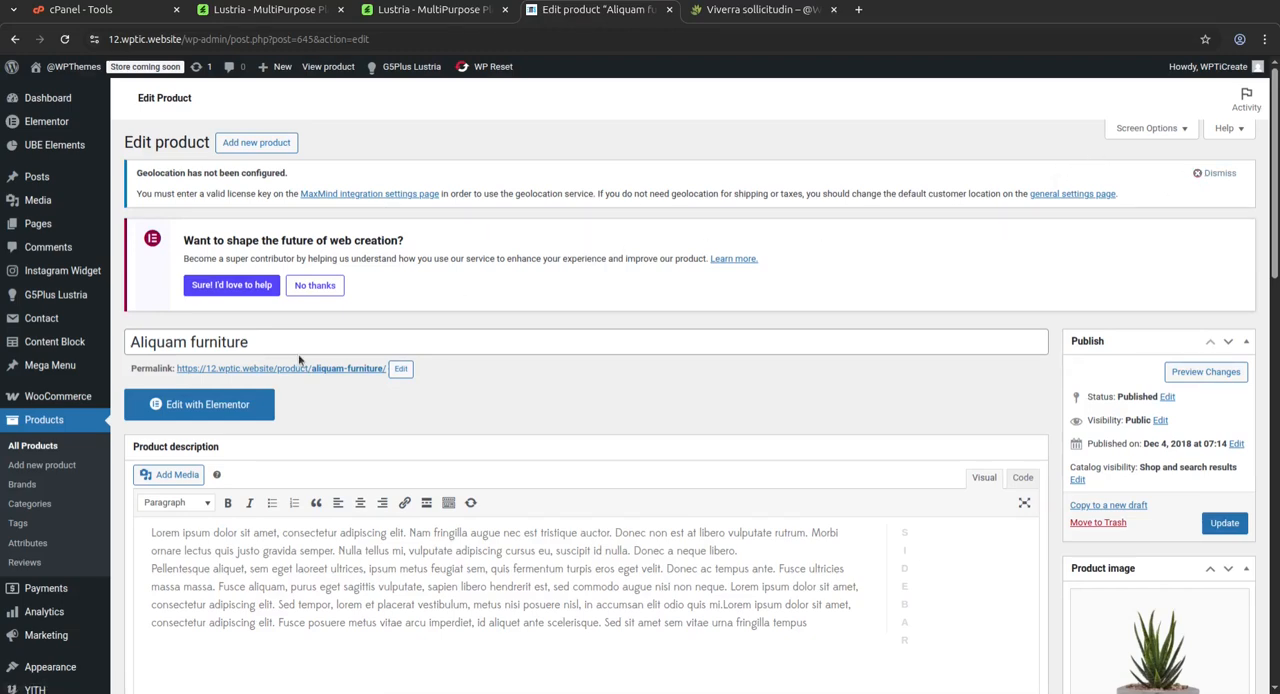
pyautogui.scroll(-5, 620, 320)
pyautogui.scroll(-3, 620, 338)
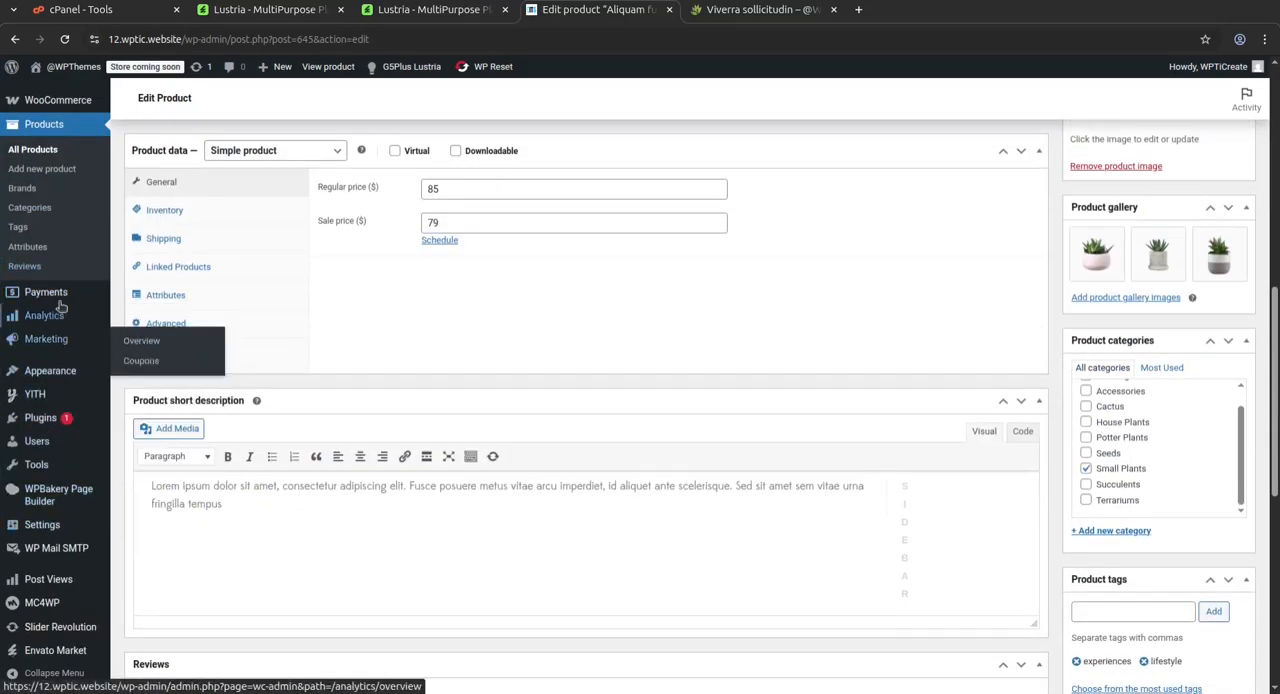
# Open the YITH Compare settings, review the compare button options and check the compare button on the Viverra sollicitudin product page
pyautogui.moveTo(45, 400)
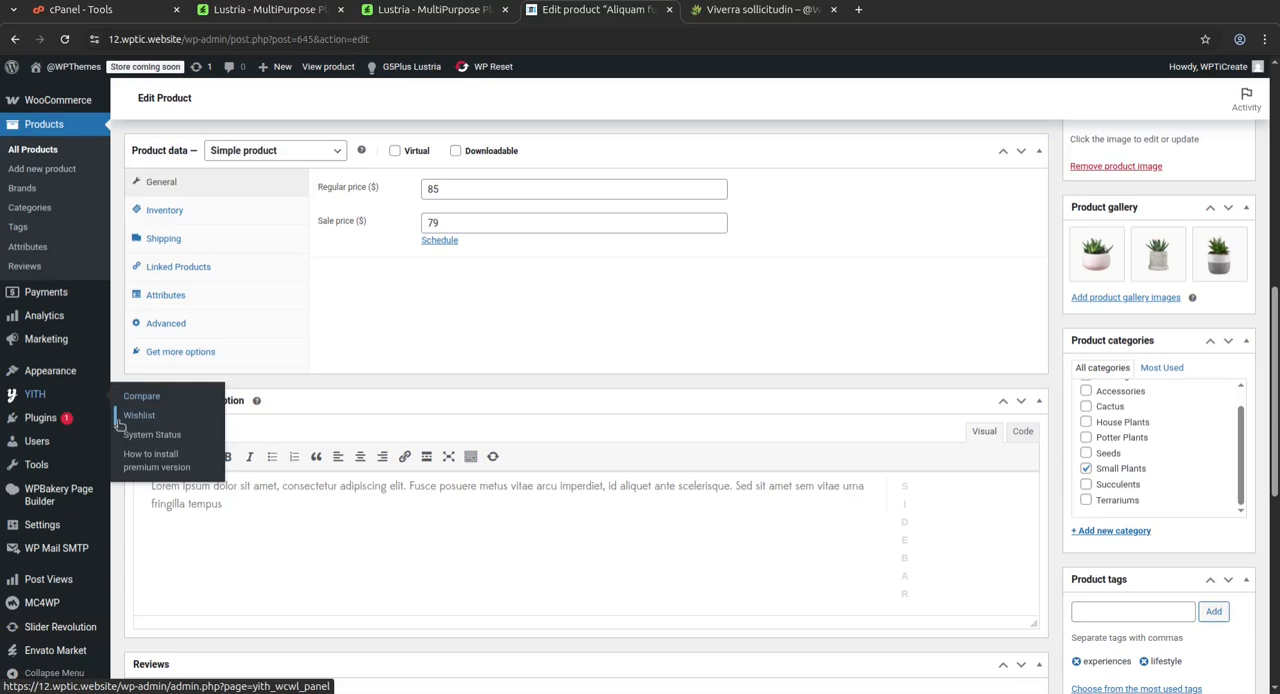
pyautogui.moveTo(44, 425)
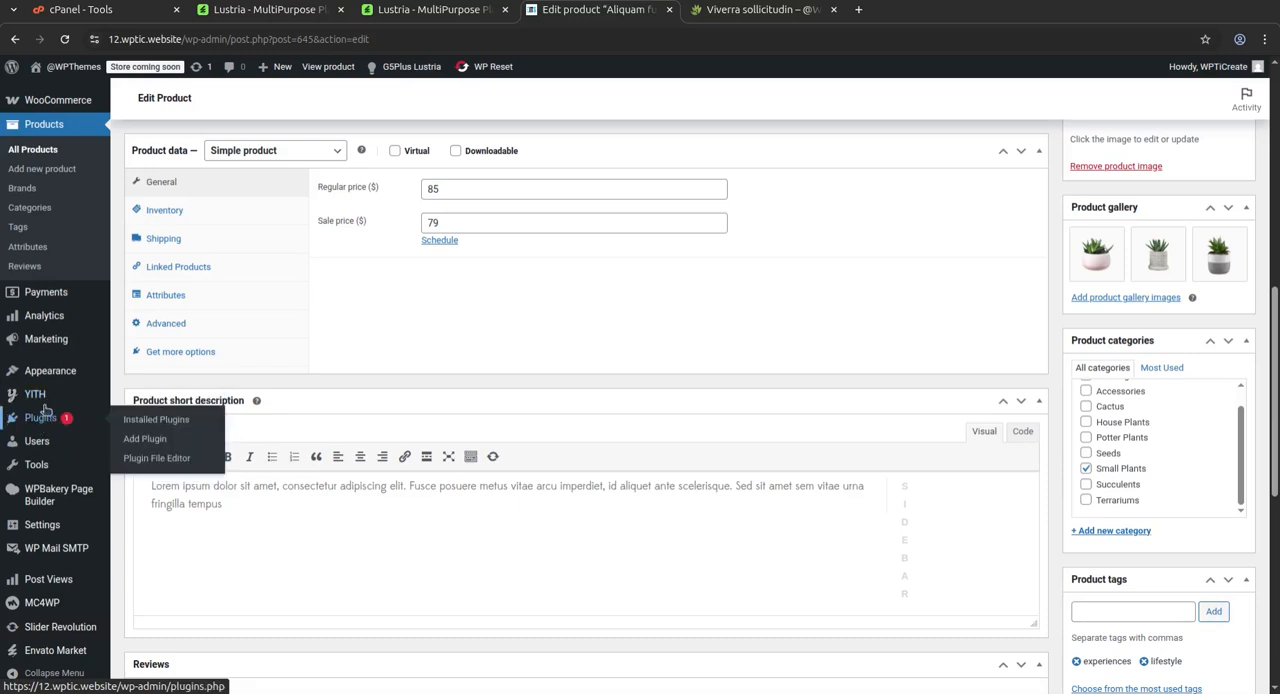
pyautogui.click(43, 402)
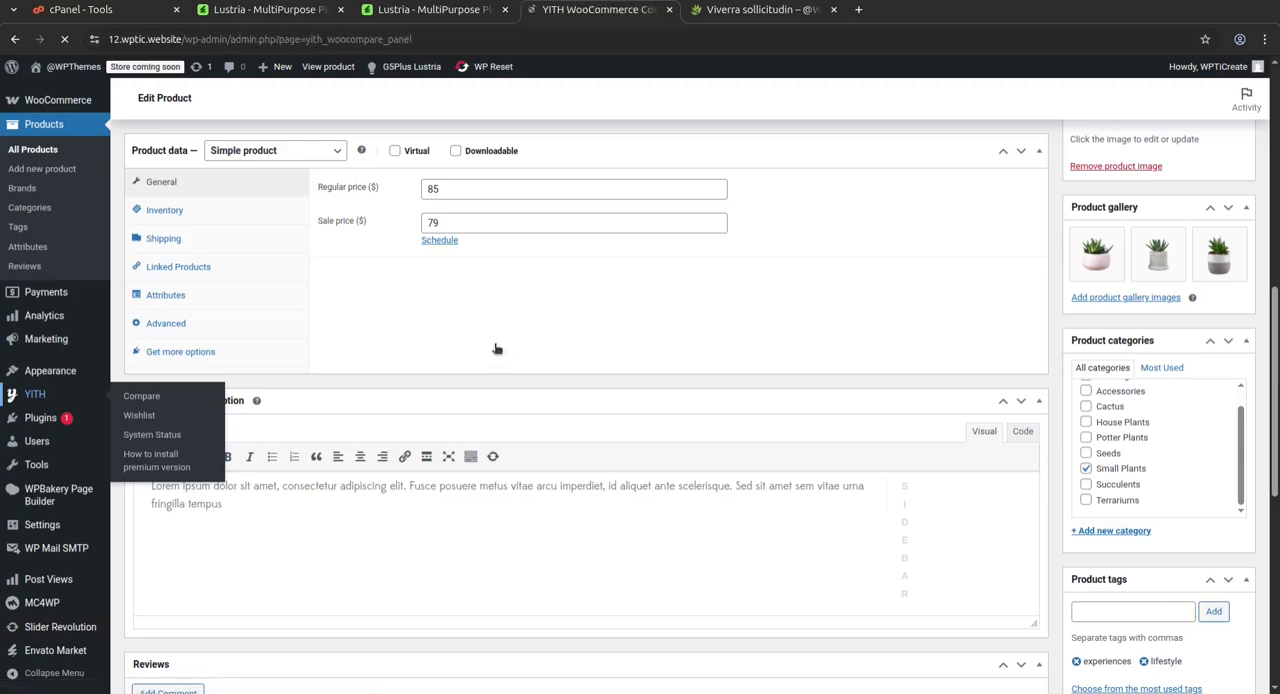
pyautogui.scroll(-3, 494, 345)
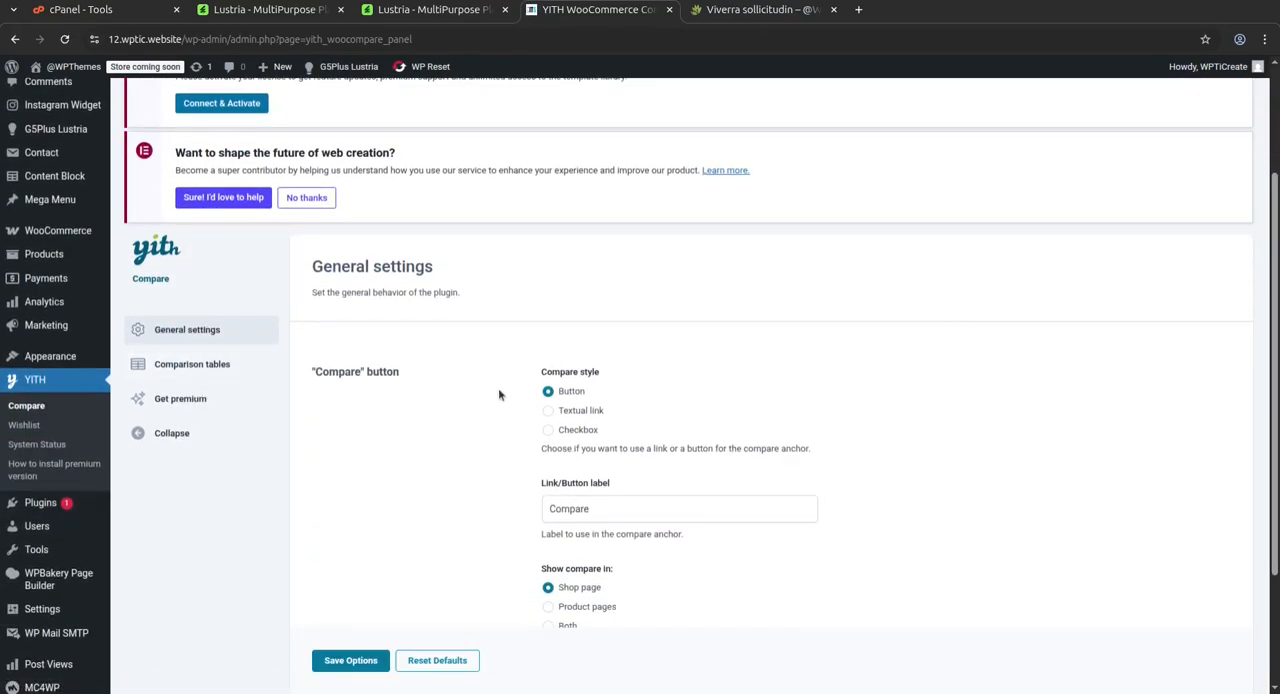
pyautogui.moveTo(89, 336)
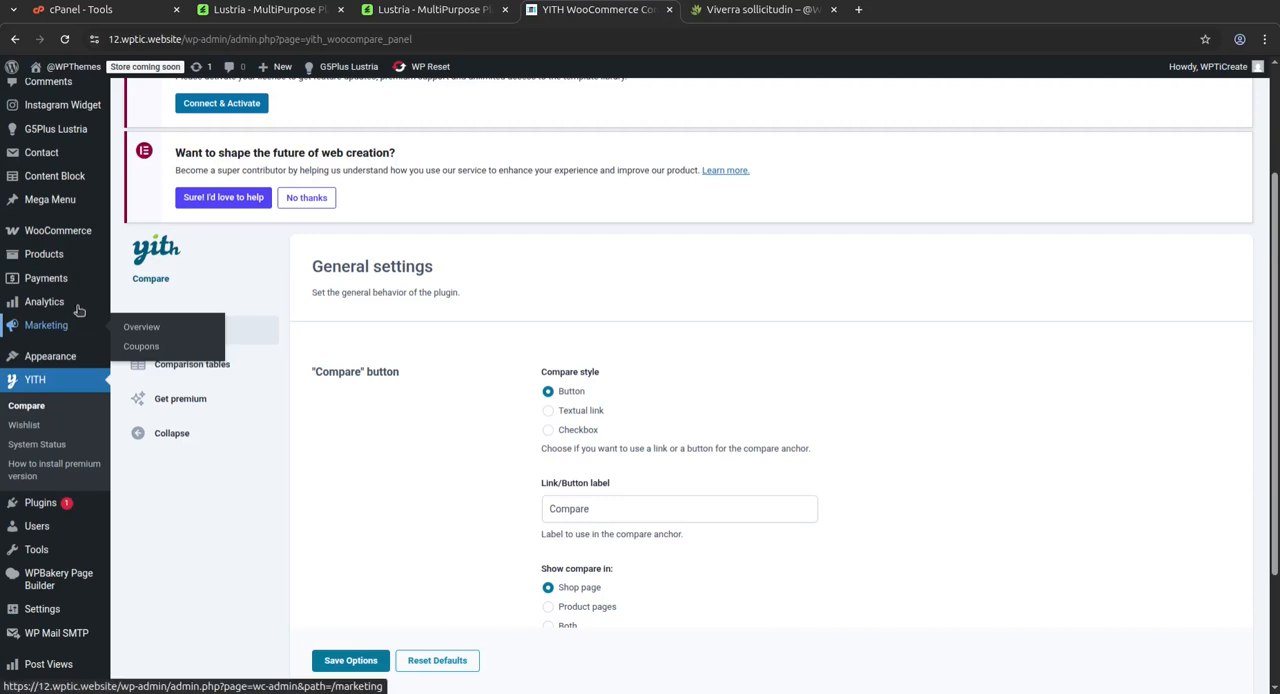
pyautogui.scroll(-2, 57, 470)
pyautogui.moveTo(57, 470)
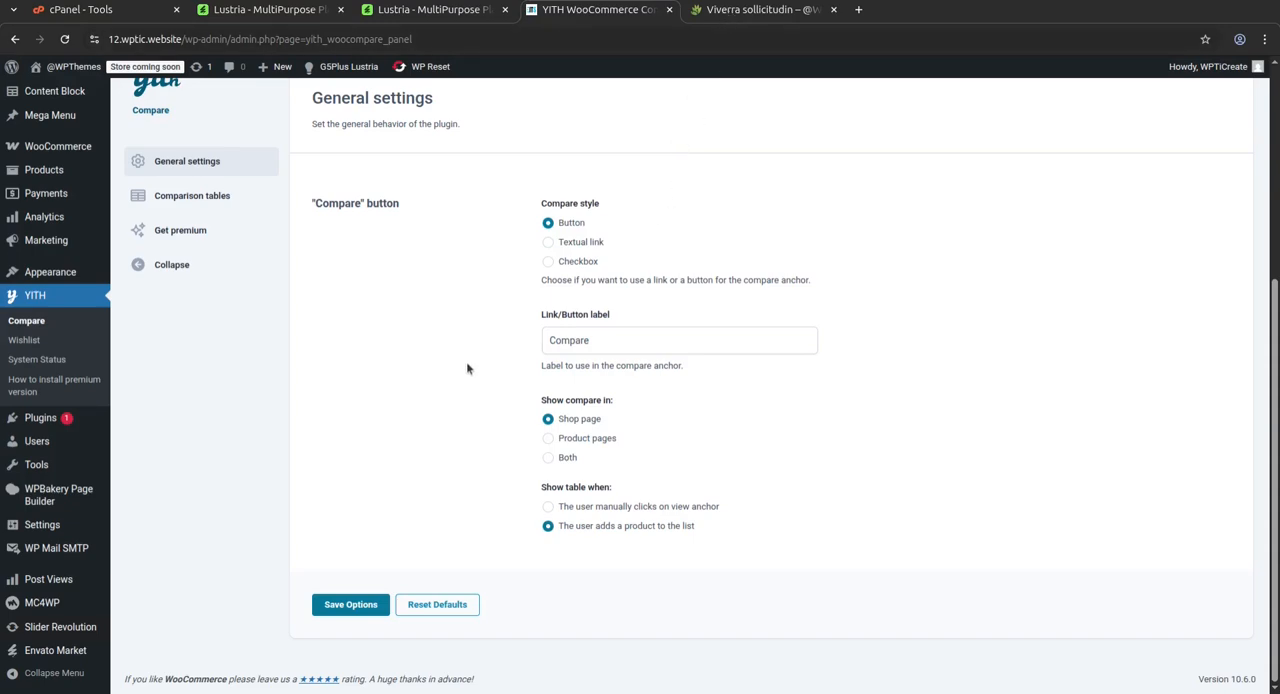
pyautogui.click(726, 10)
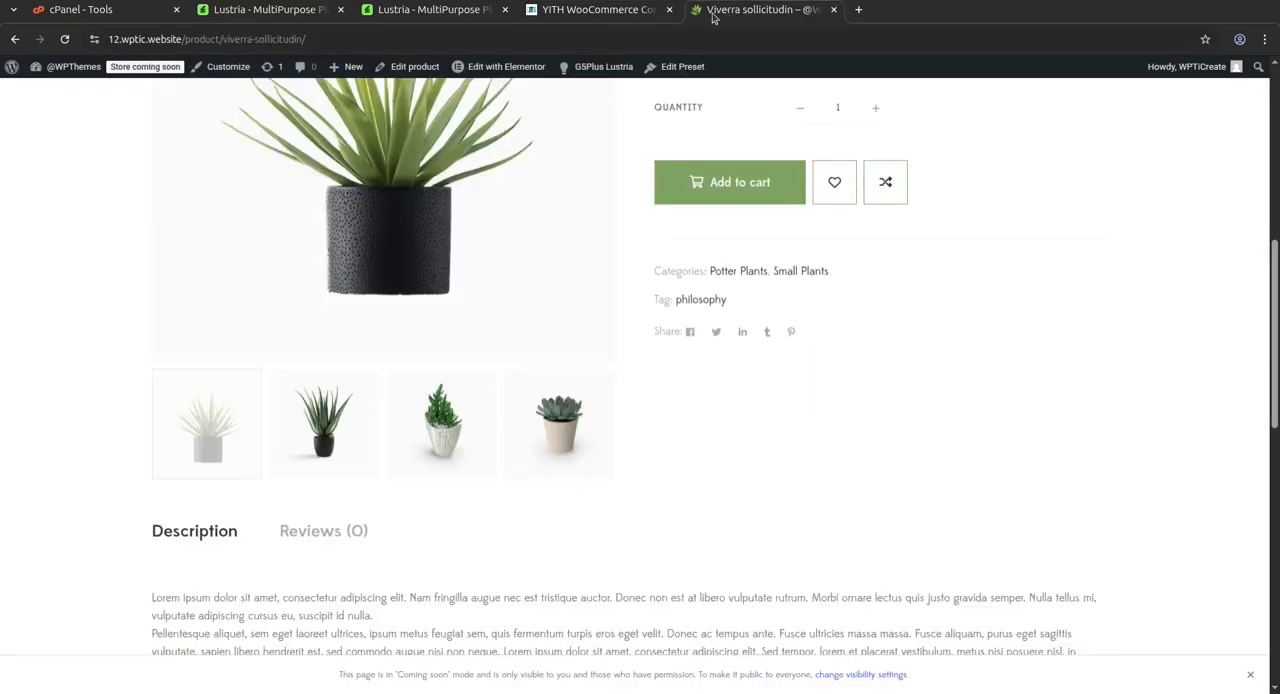
pyautogui.click(590, 10)
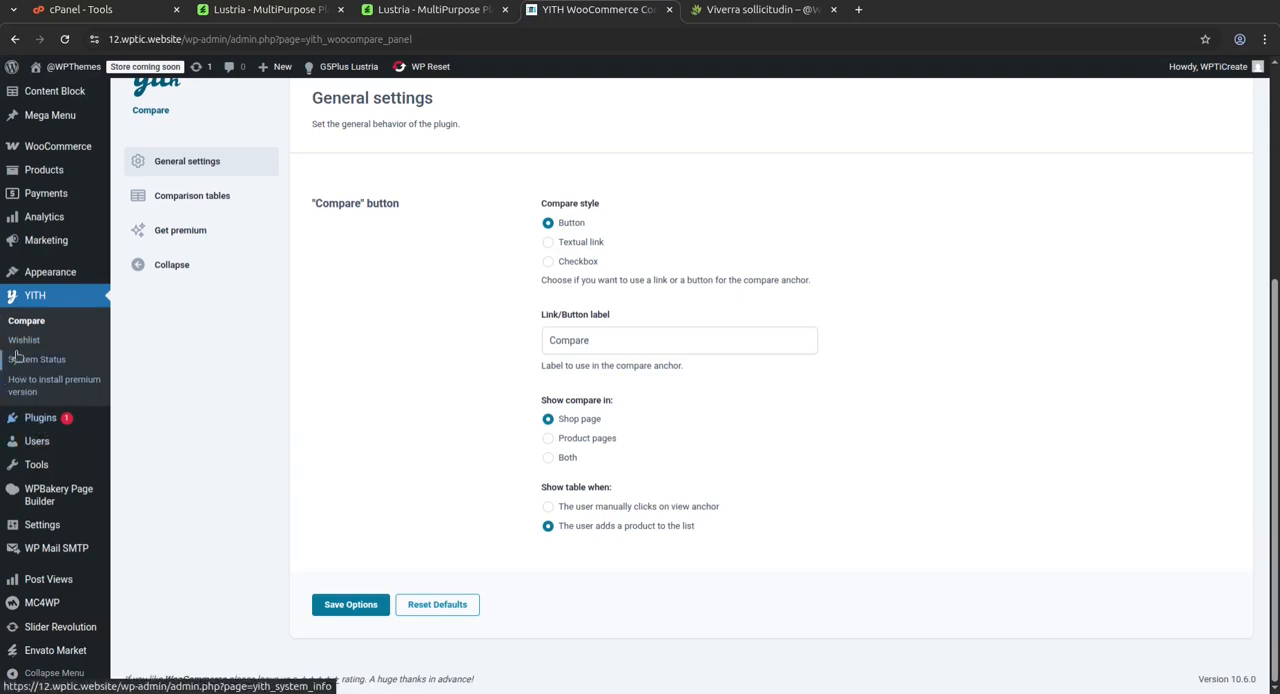
# Point out the WPBakery Page Builder, Elementor, Post Views and WP Mail SMTP entries added to the WordPress admin
pyautogui.moveTo(63, 505)
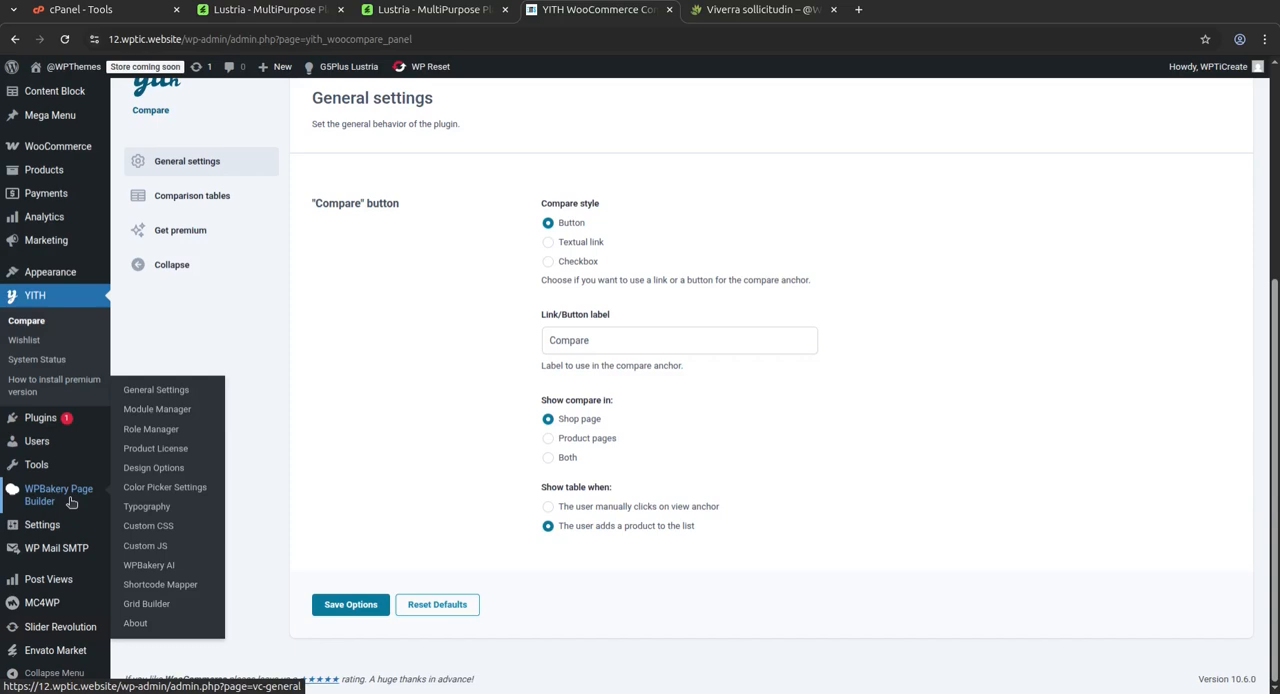
pyautogui.scroll(2, 71, 500)
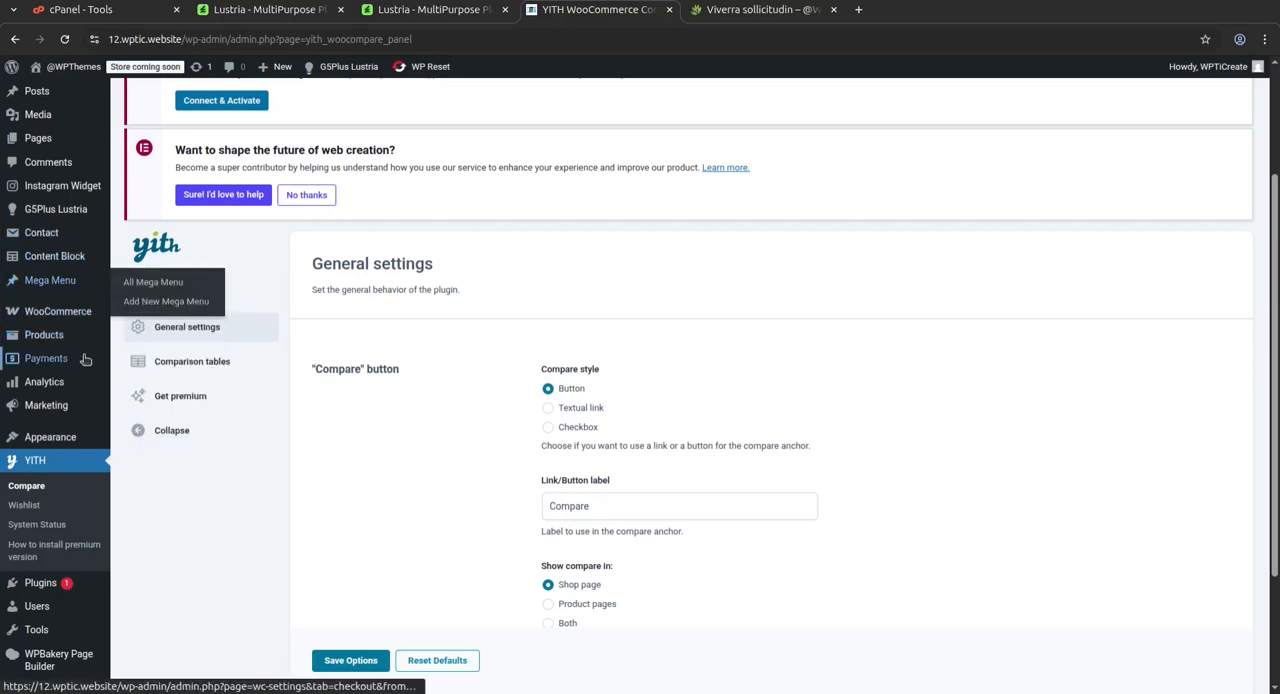
pyautogui.scroll(2, 50, 275)
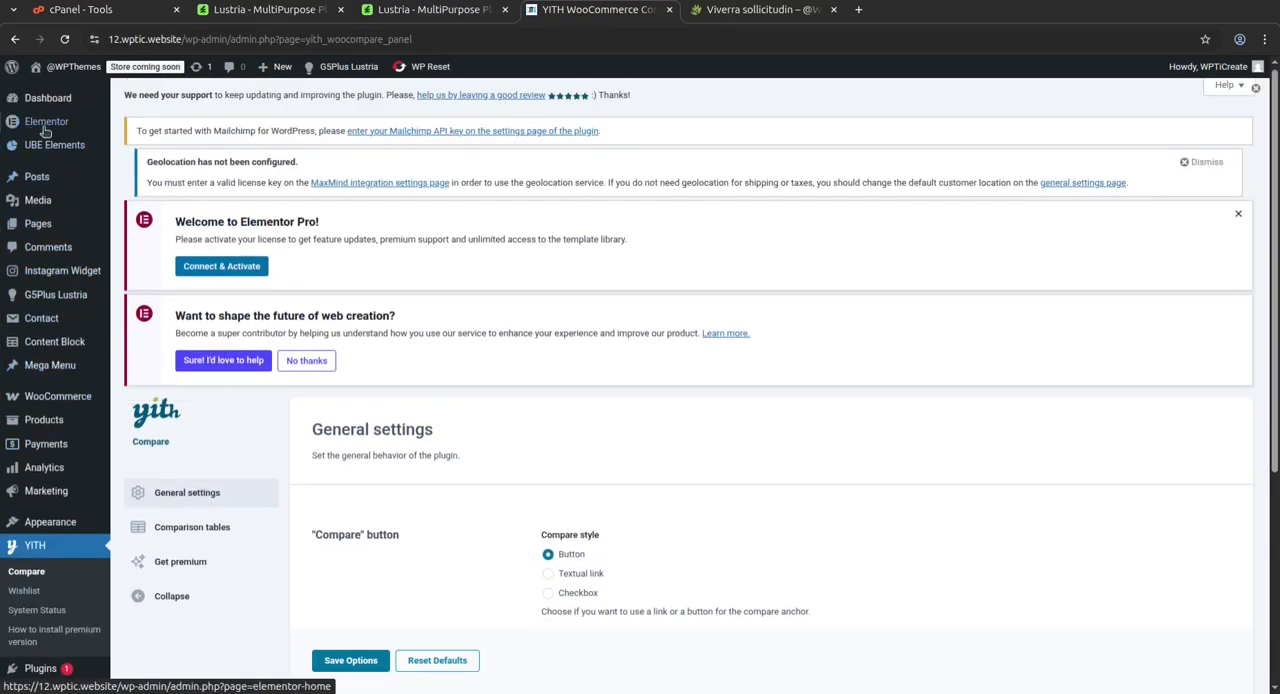
pyautogui.moveTo(50, 122)
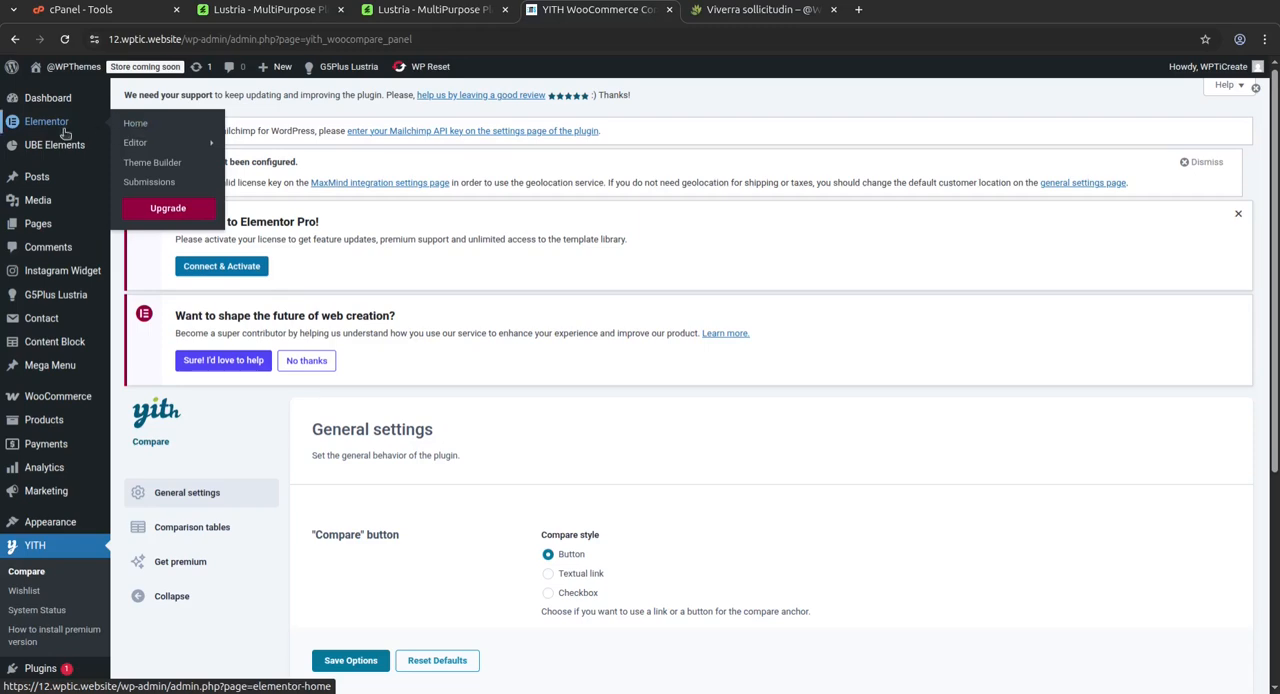
pyautogui.scroll(-3, 267, 553)
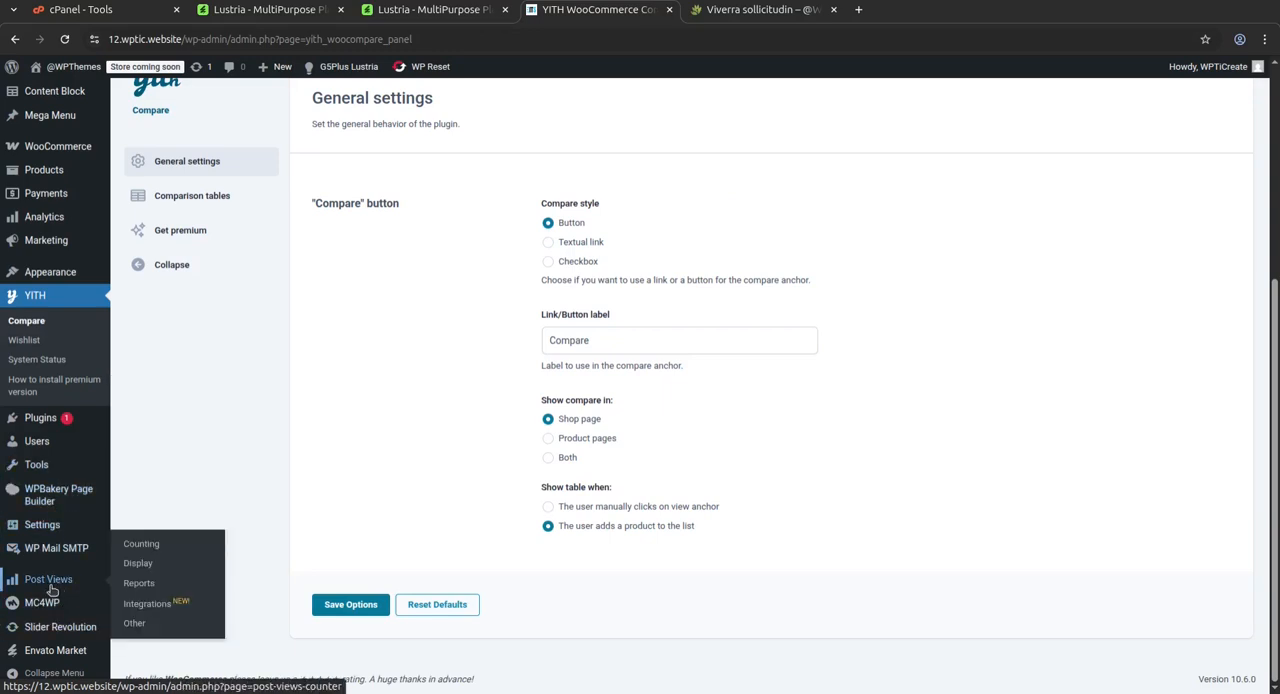
pyautogui.moveTo(40, 560)
# Open the Slider Revolution overview, close its welcome message and look through the modules and updates sections
pyautogui.click(71, 637)
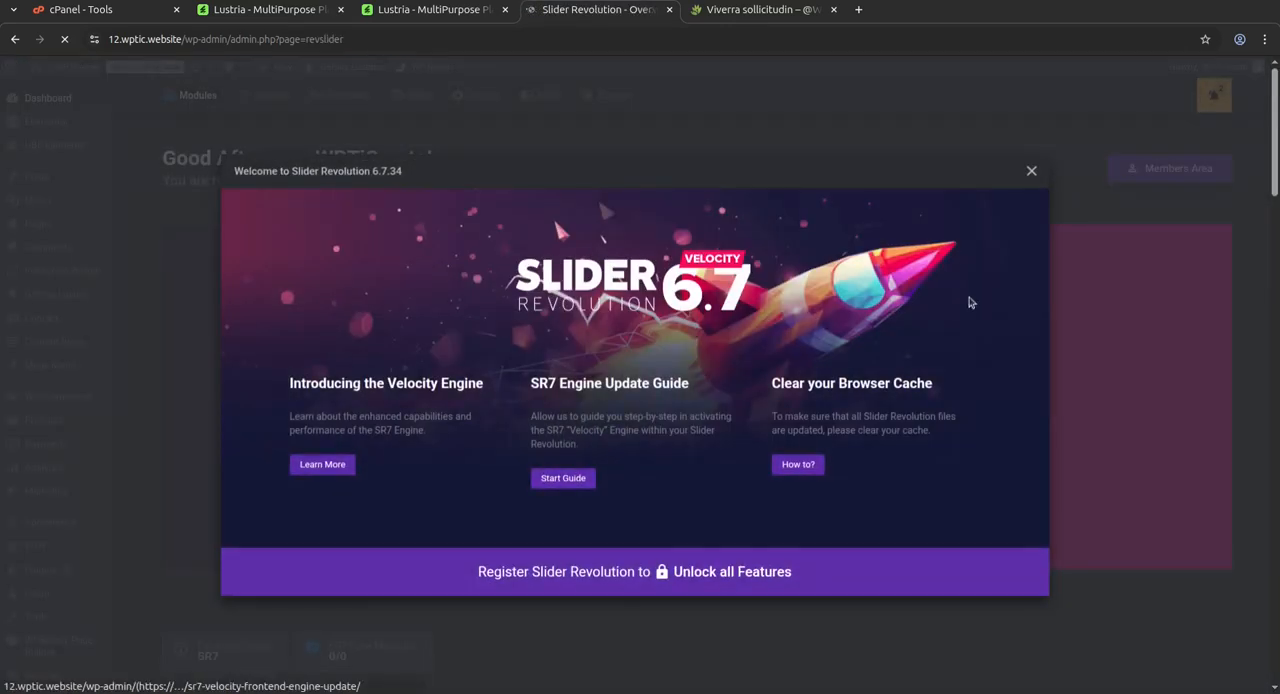
pyautogui.click(1024, 186)
pyautogui.scroll(-10, 657, 480)
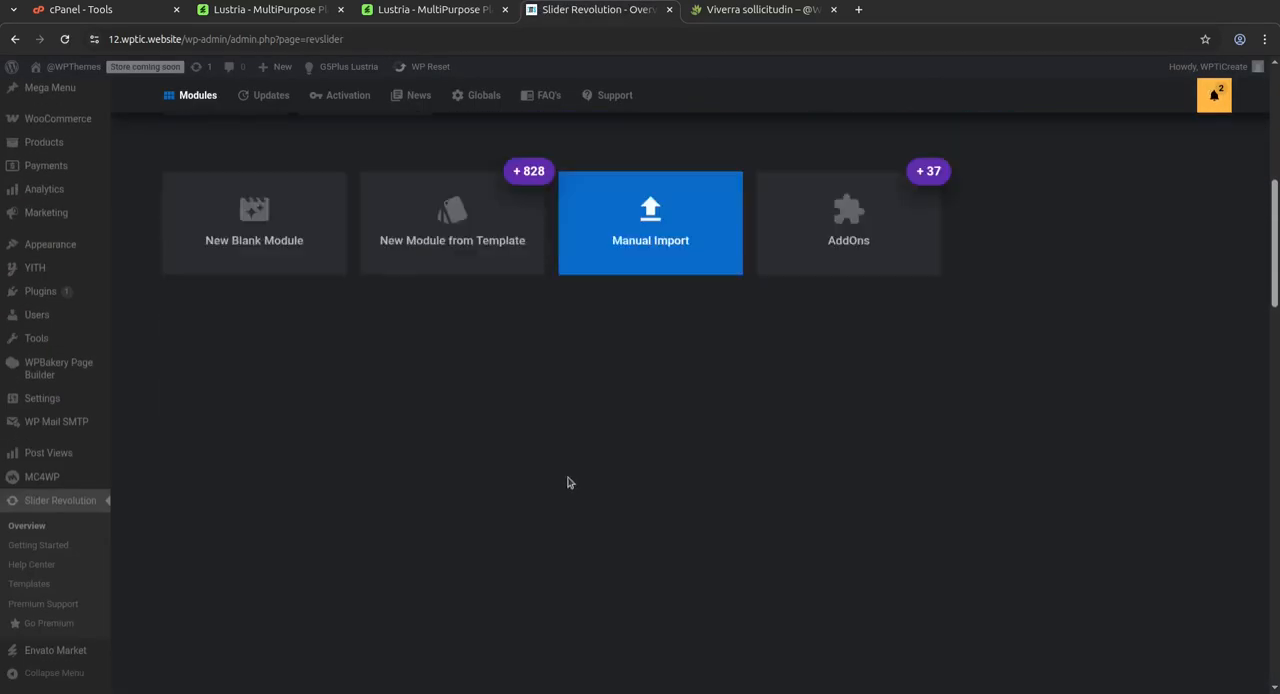
pyautogui.scroll(4, 714, 477)
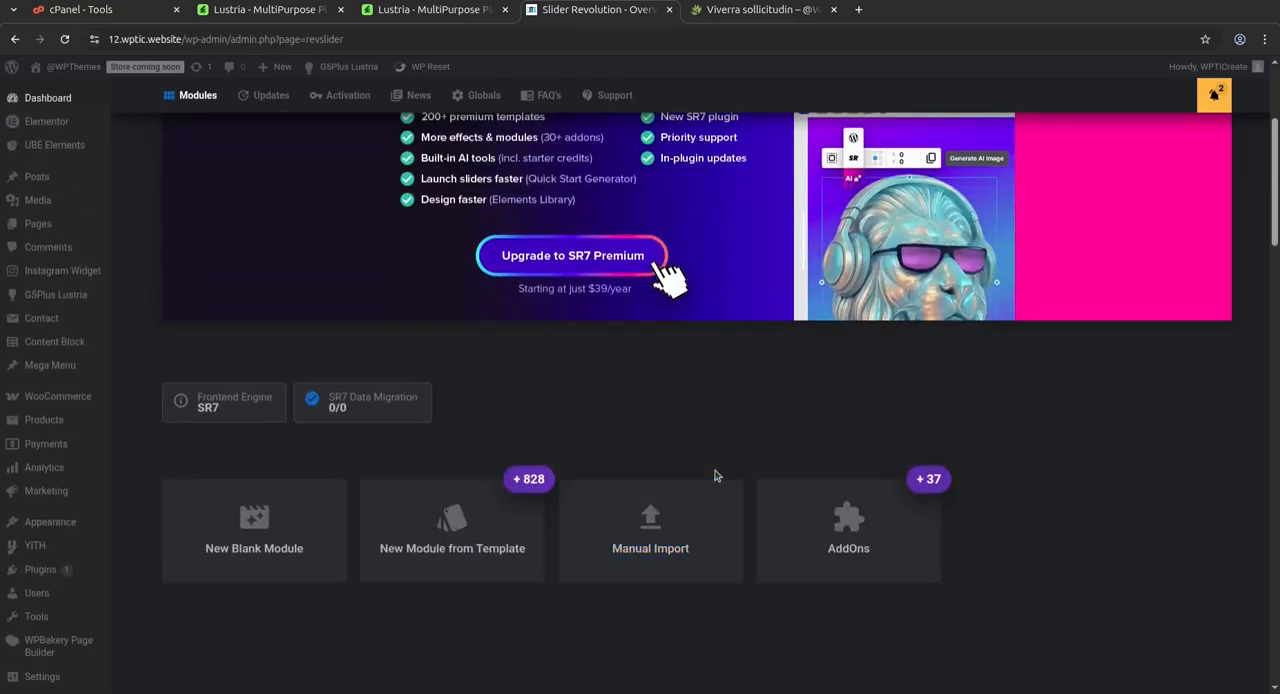
pyautogui.scroll(-5, 1004, 578)
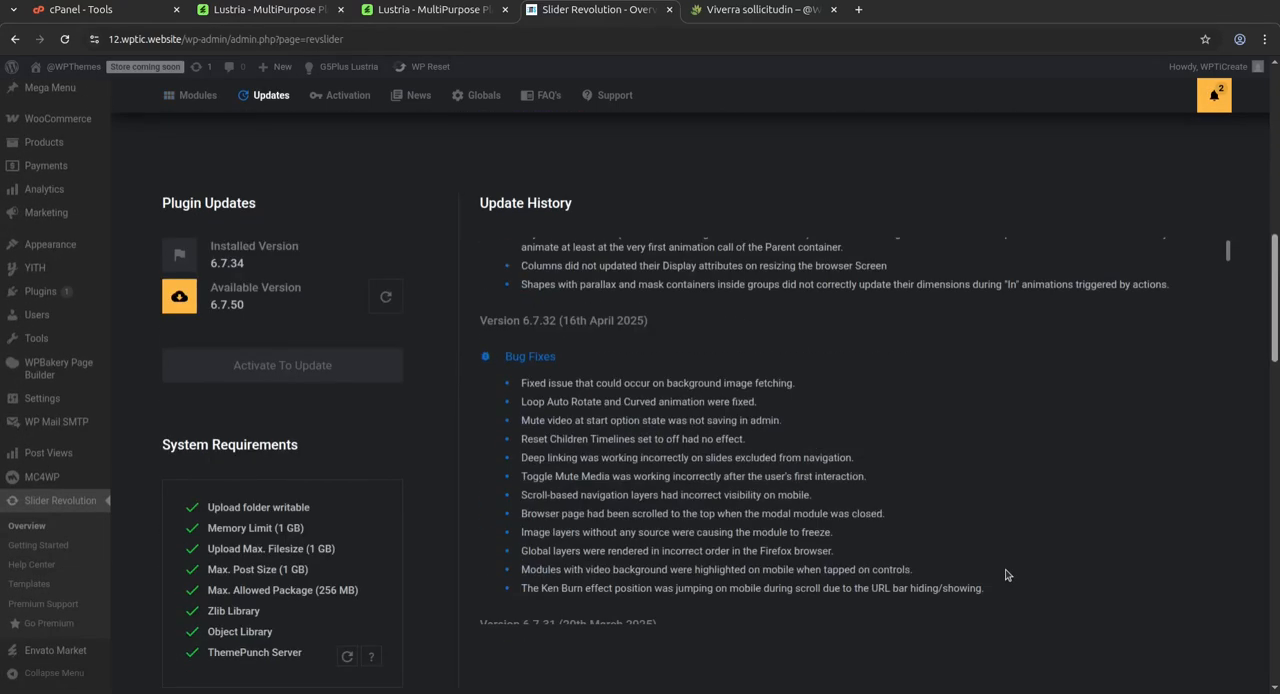
pyautogui.scroll(5, 603, 374)
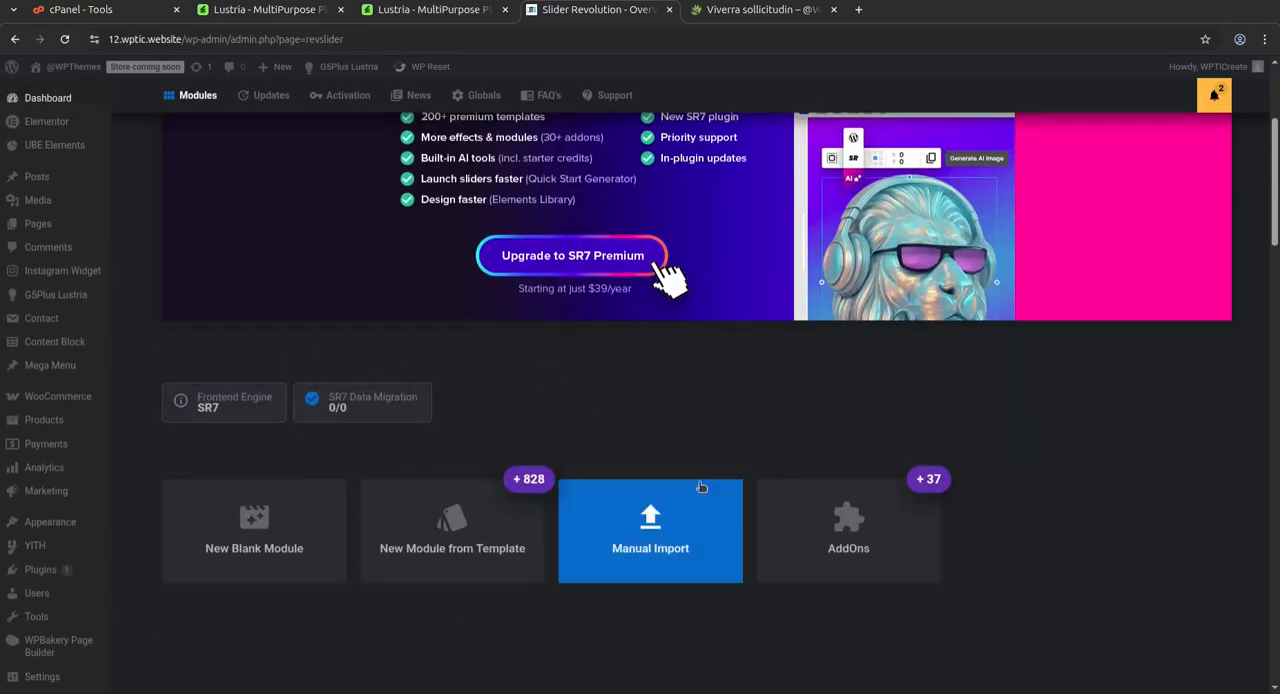
pyautogui.scroll(3, 645, 473)
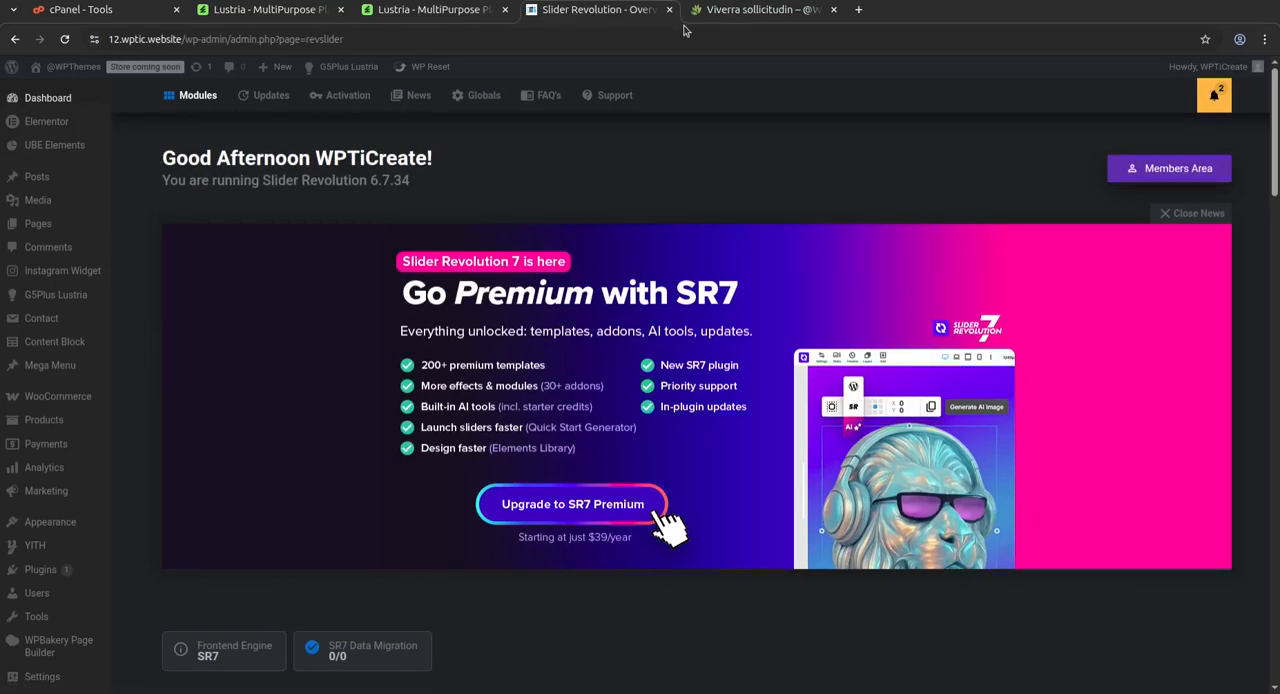
# Go to the store's home page and open its Slider 01-1 page for editing with Elementor
pyautogui.click(730, 12)
pyautogui.scroll(6, 417, 248)
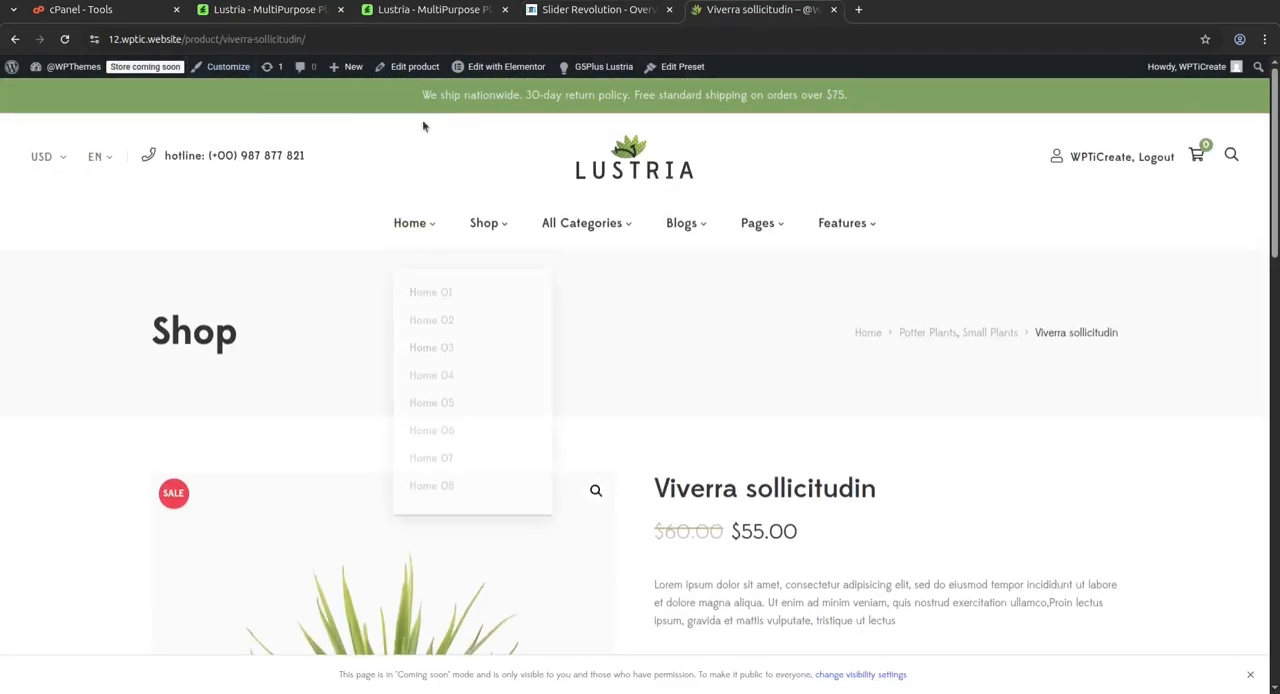
pyautogui.click(601, 172)
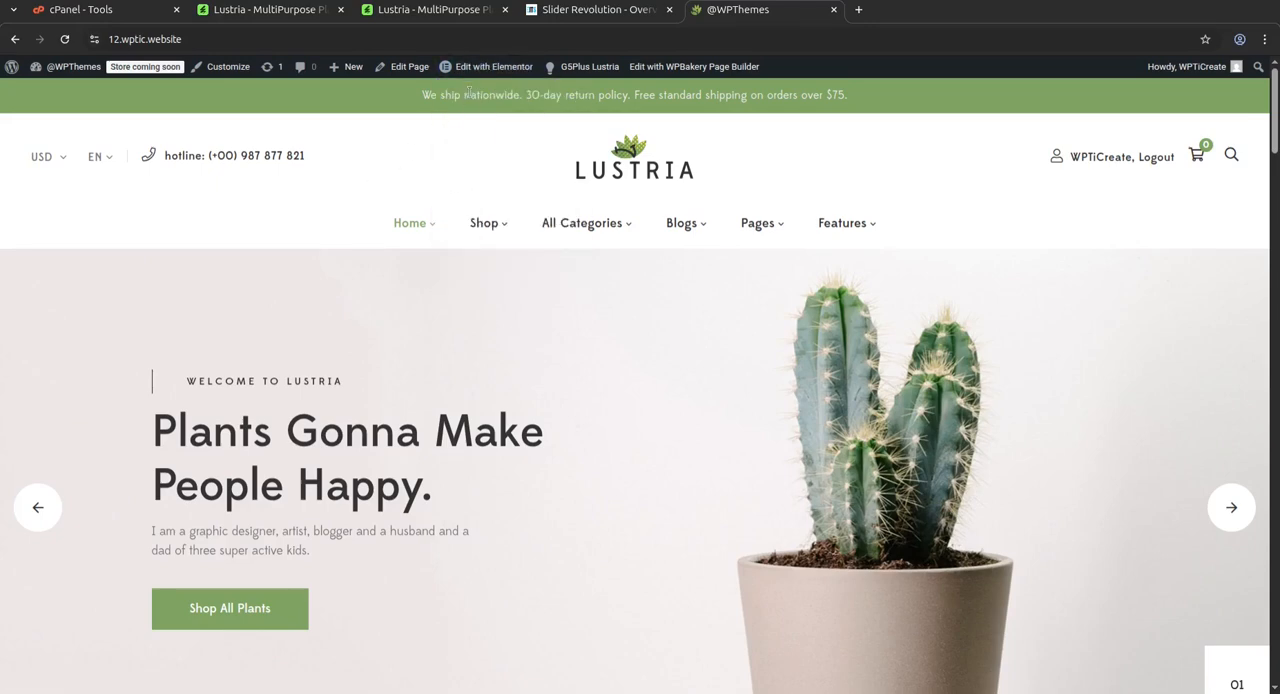
pyautogui.moveTo(476, 77)
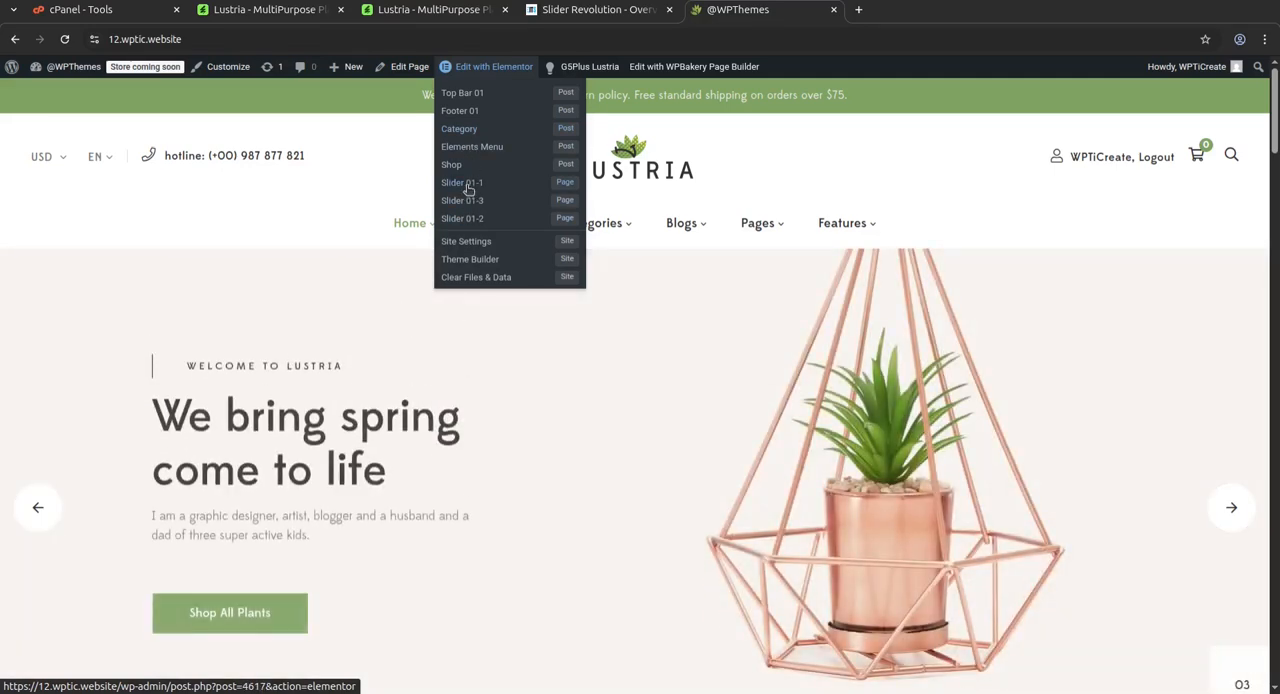
pyautogui.click(467, 188)
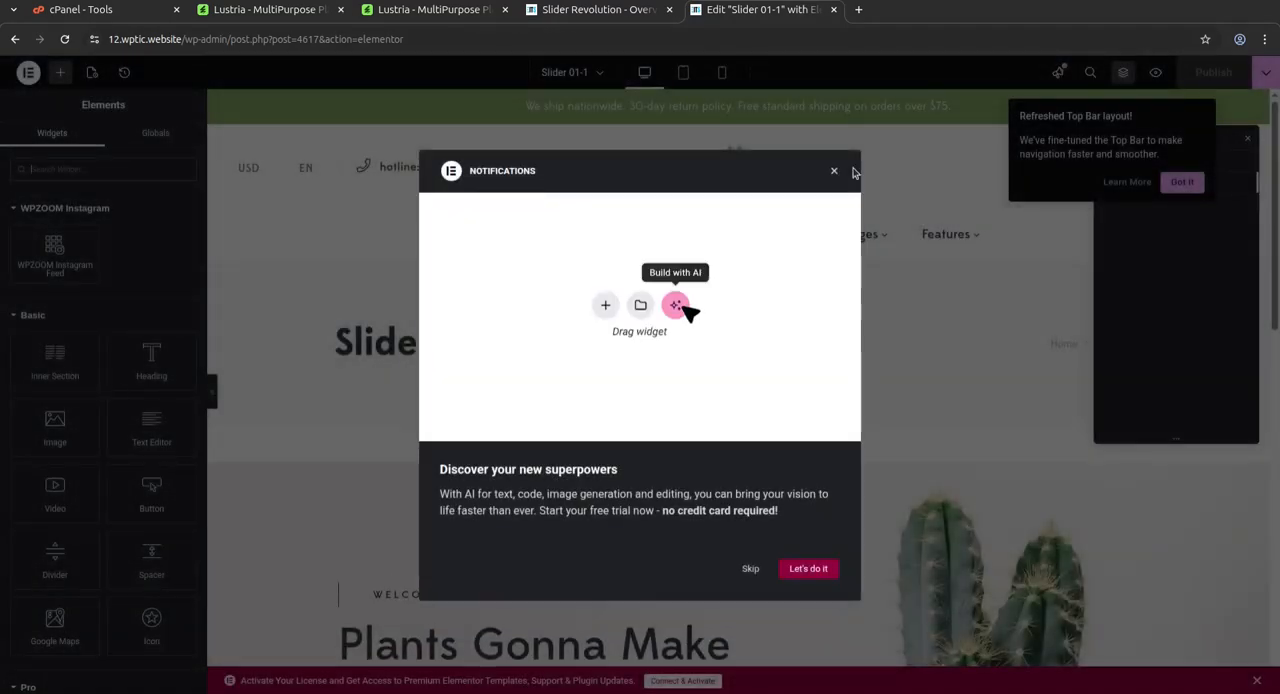
# Dismiss Elementor's startup notices and open the "Plants Gonna Make People Happy." heading's text for editing
pyautogui.click(835, 173)
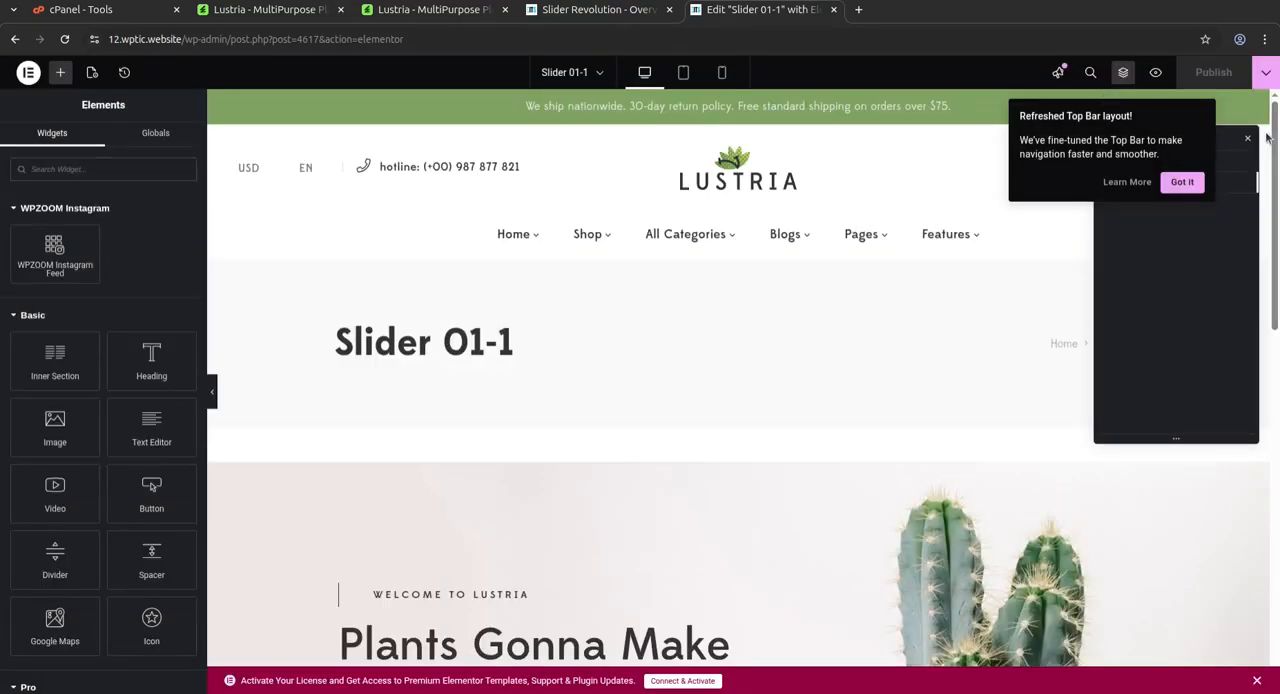
pyautogui.click(1181, 183)
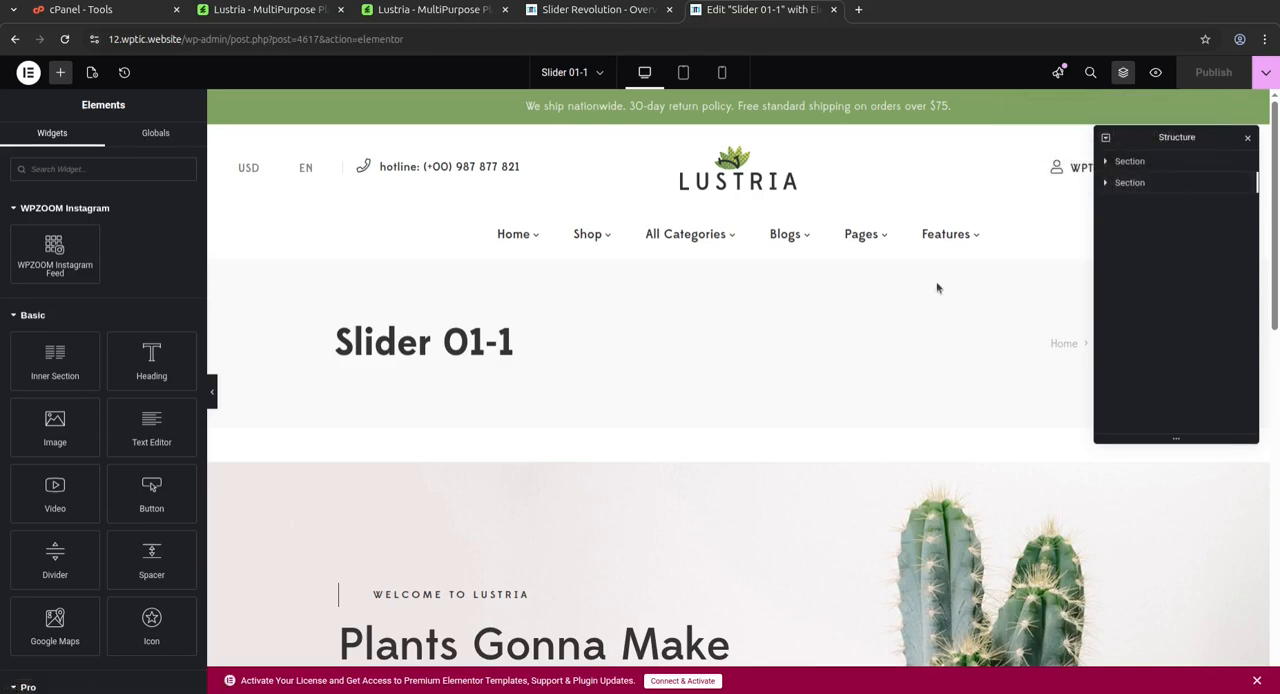
pyautogui.scroll(-2, 754, 326)
pyautogui.scroll(-1, 839, 396)
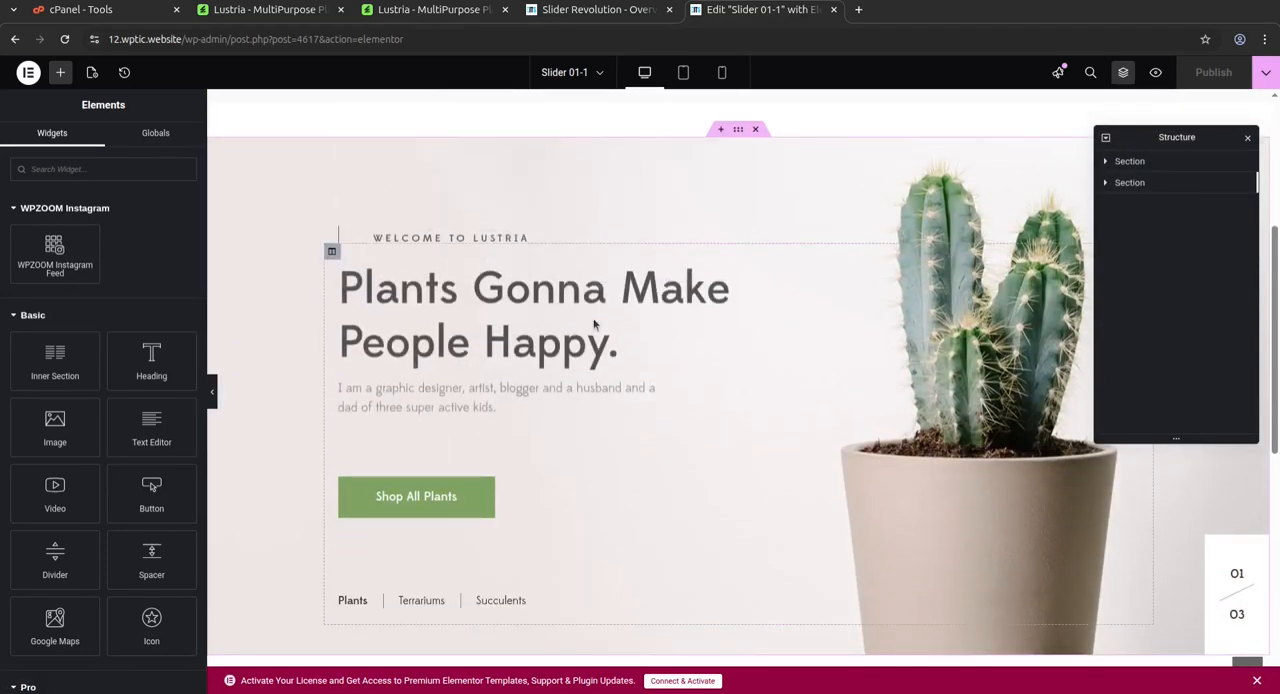
pyautogui.click(559, 370)
pyautogui.moveTo(141, 241); pyautogui.dragTo(54, 238)
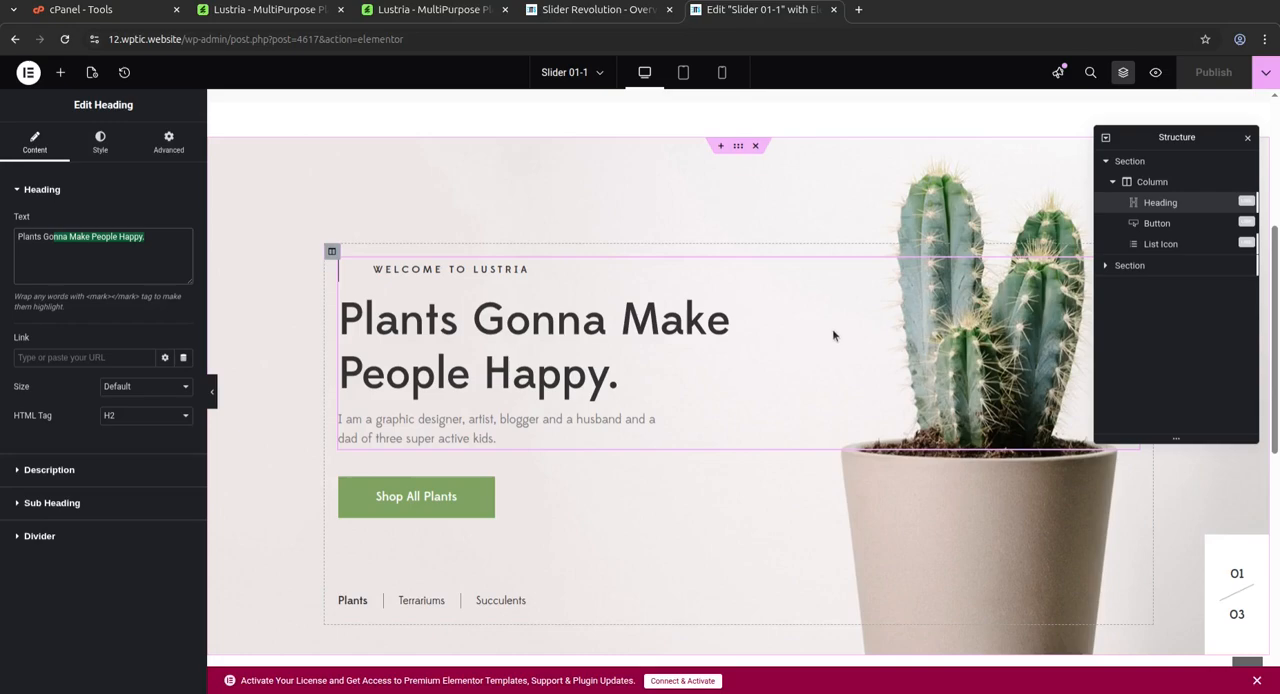
# Move the heading below the Plants, Terrariums and Succulents list, and close the Slider 01-1 editor without saving
pyautogui.moveTo(618, 390)
pyautogui.mouseDown()
pyautogui.moveTo(600, 375)
pyautogui.moveTo(615, 412)
pyautogui.mouseUp()
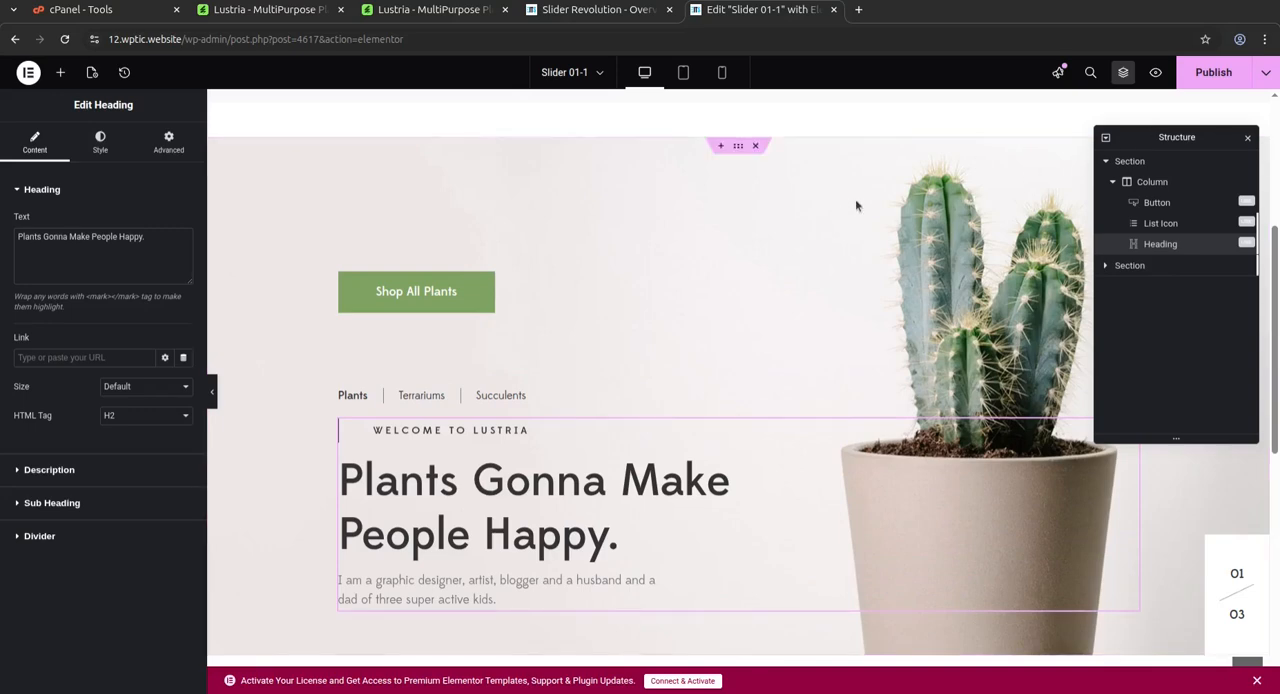
pyautogui.click(1123, 74)
pyautogui.click(1123, 74)
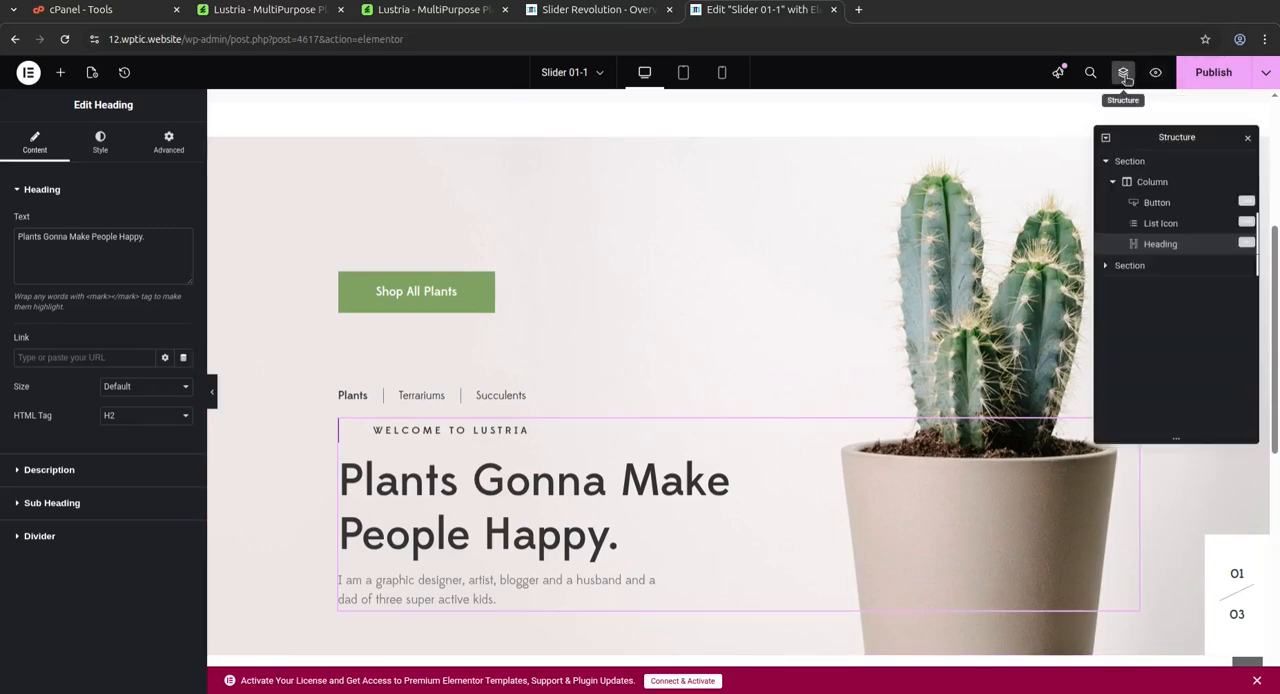
pyautogui.click(835, 10)
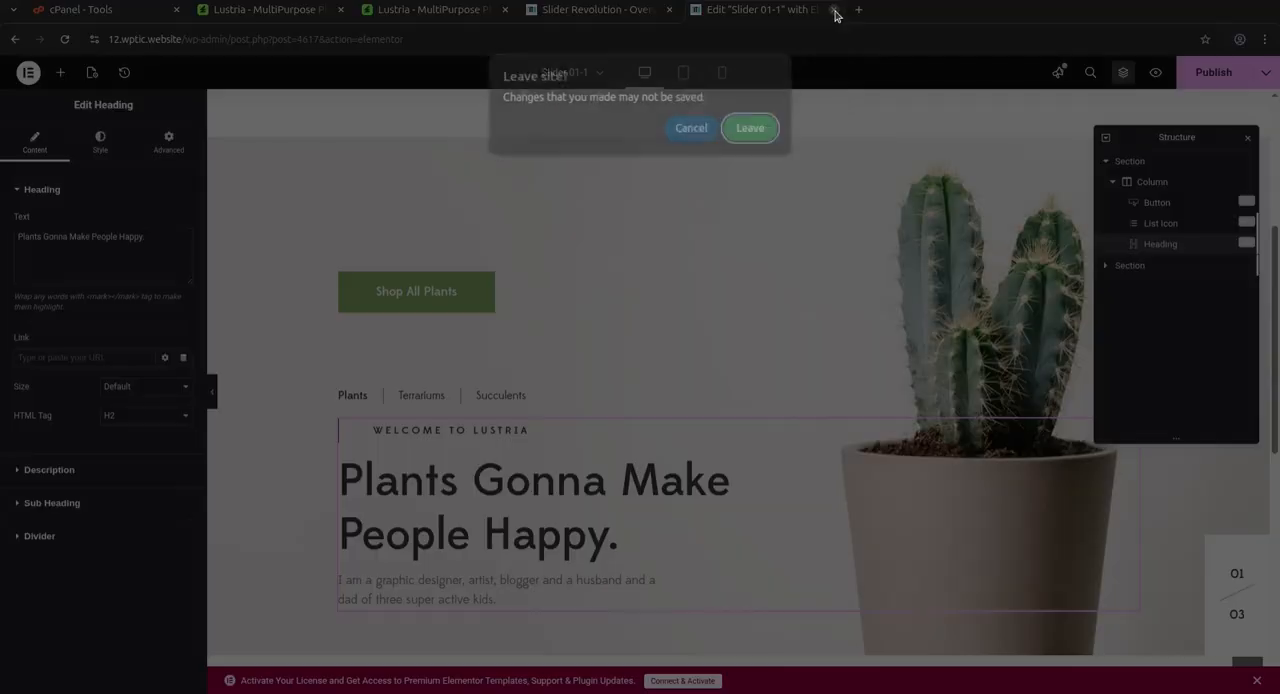
pyautogui.click(752, 130)
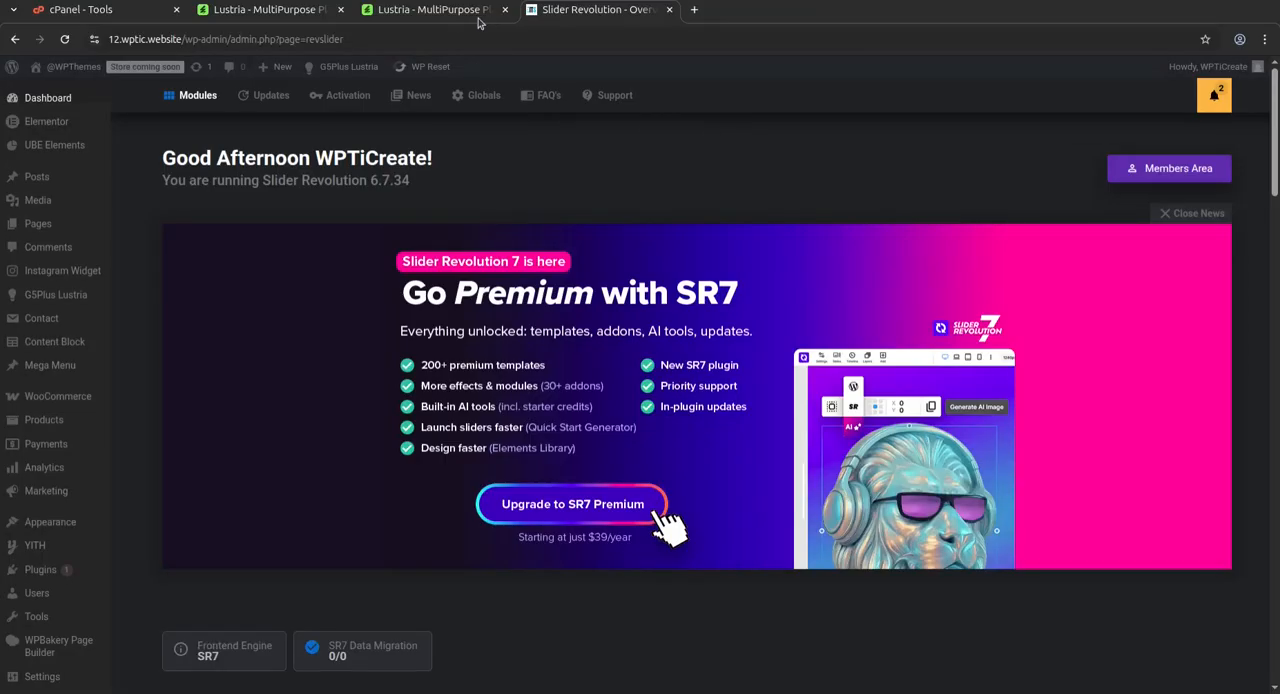
# Visit the store's home page in a new tab and open it for editing with Elementor
pyautogui.moveTo(55, 90)
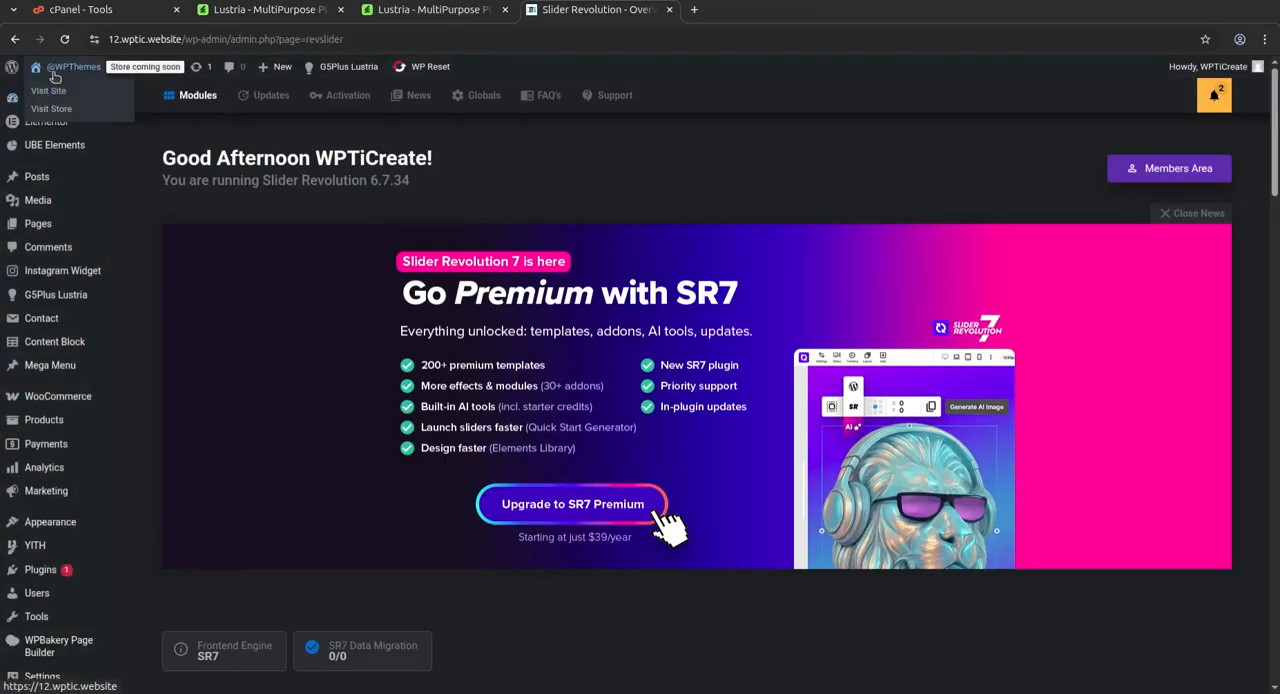
pyautogui.middleClick(52, 91)
pyautogui.click(748, 16)
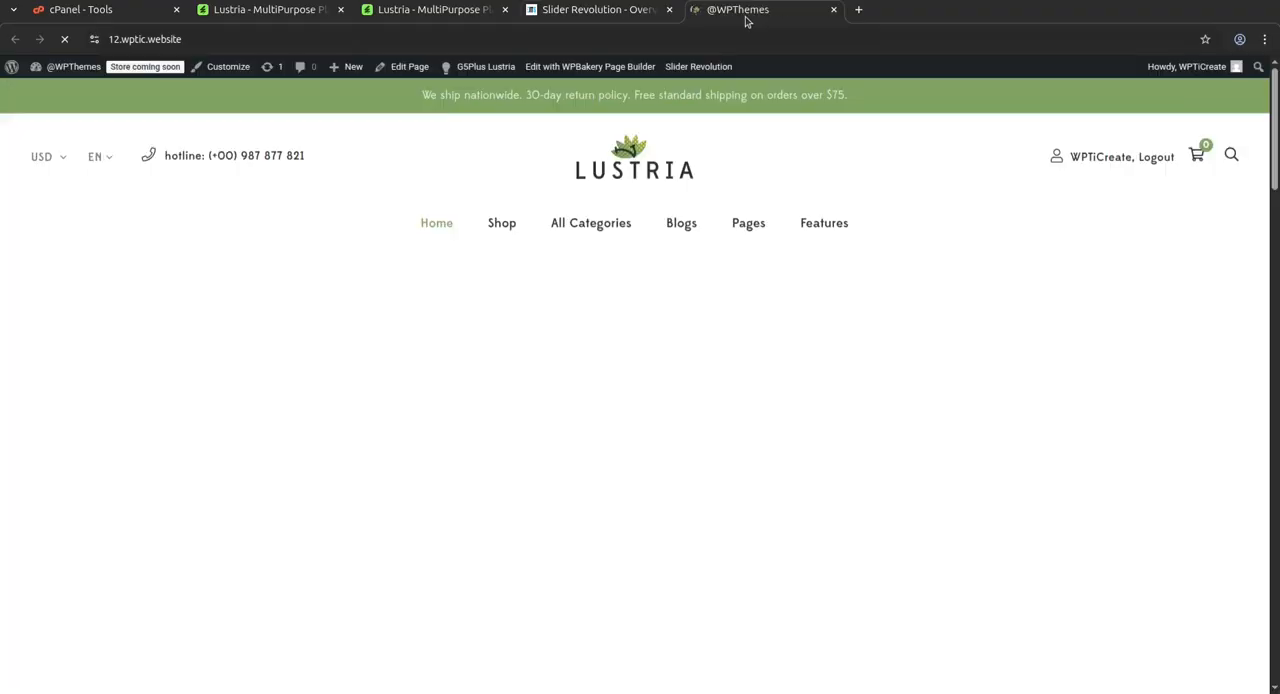
pyautogui.scroll(-5, 735, 297)
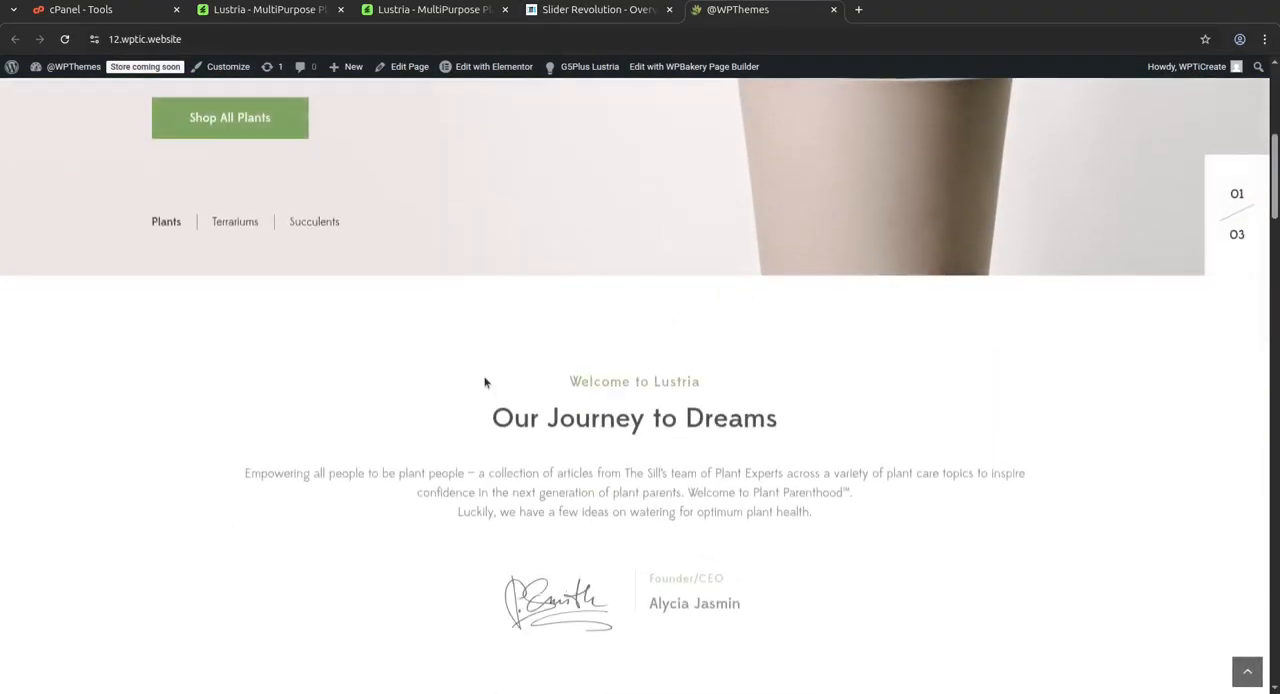
pyautogui.click(490, 68)
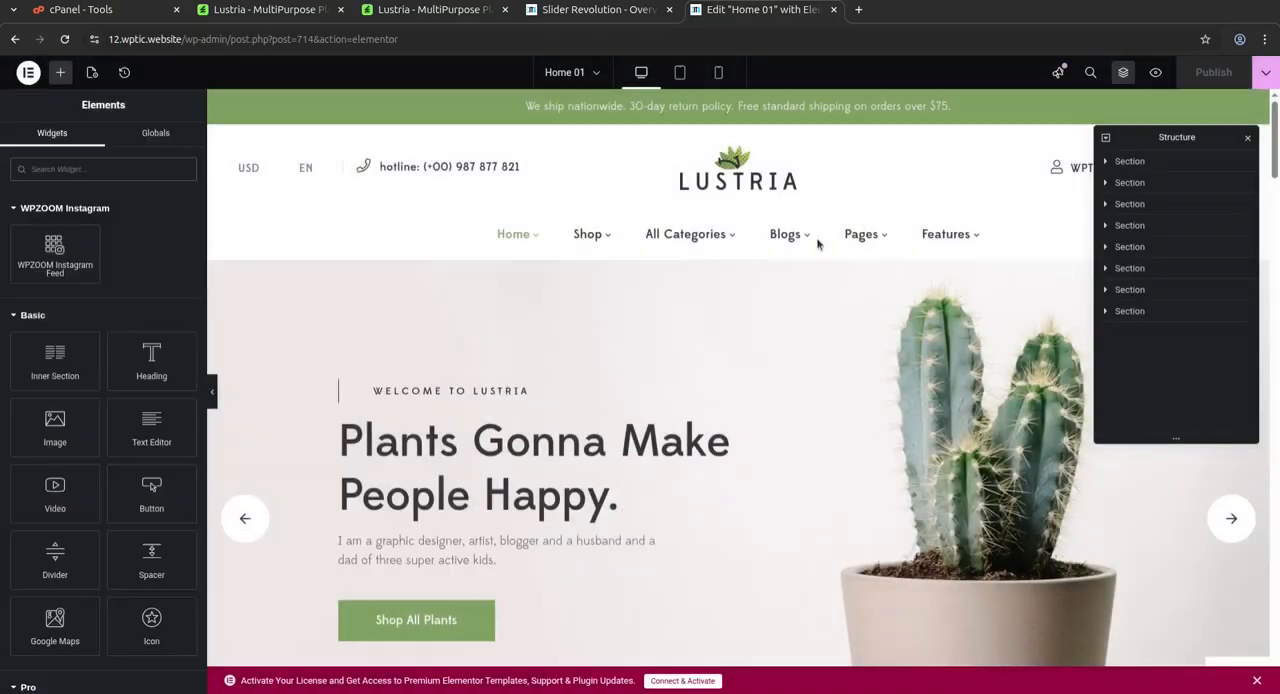
# Inspect the content settings of the "Our Journey to Dreams" heading and of the image box with the four plant services
pyautogui.scroll(-3, 879, 272)
pyautogui.scroll(-2, 879, 272)
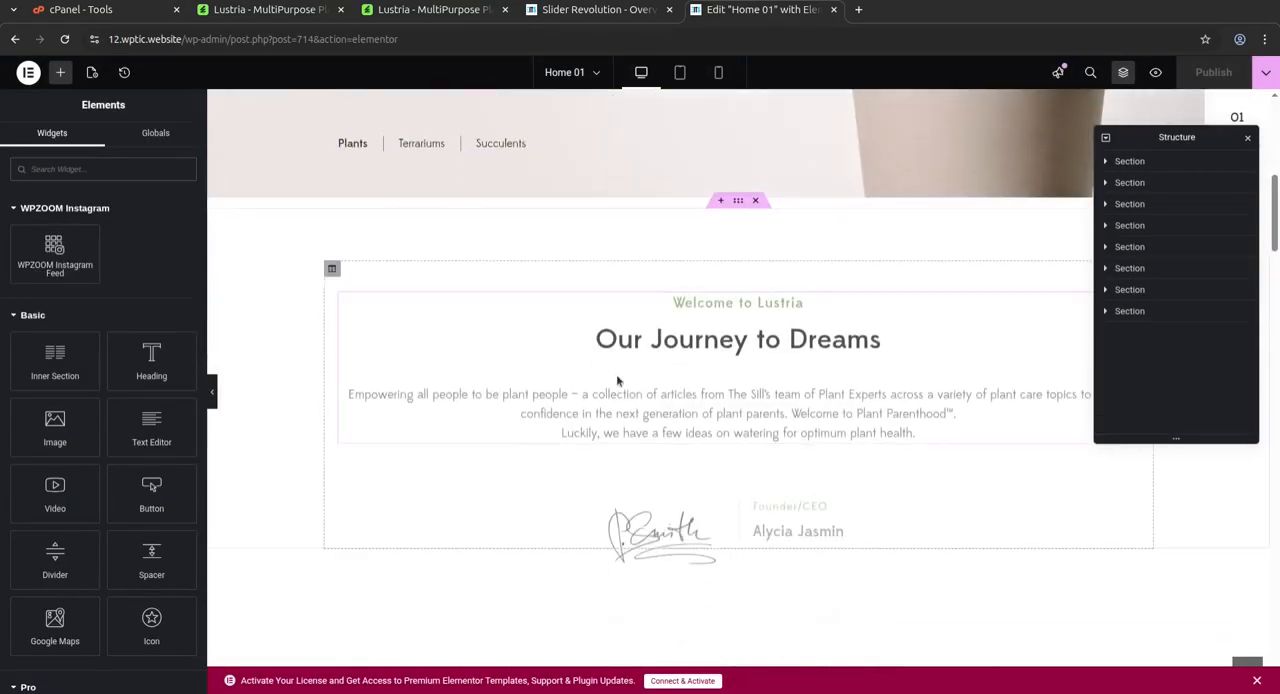
pyautogui.click(672, 390)
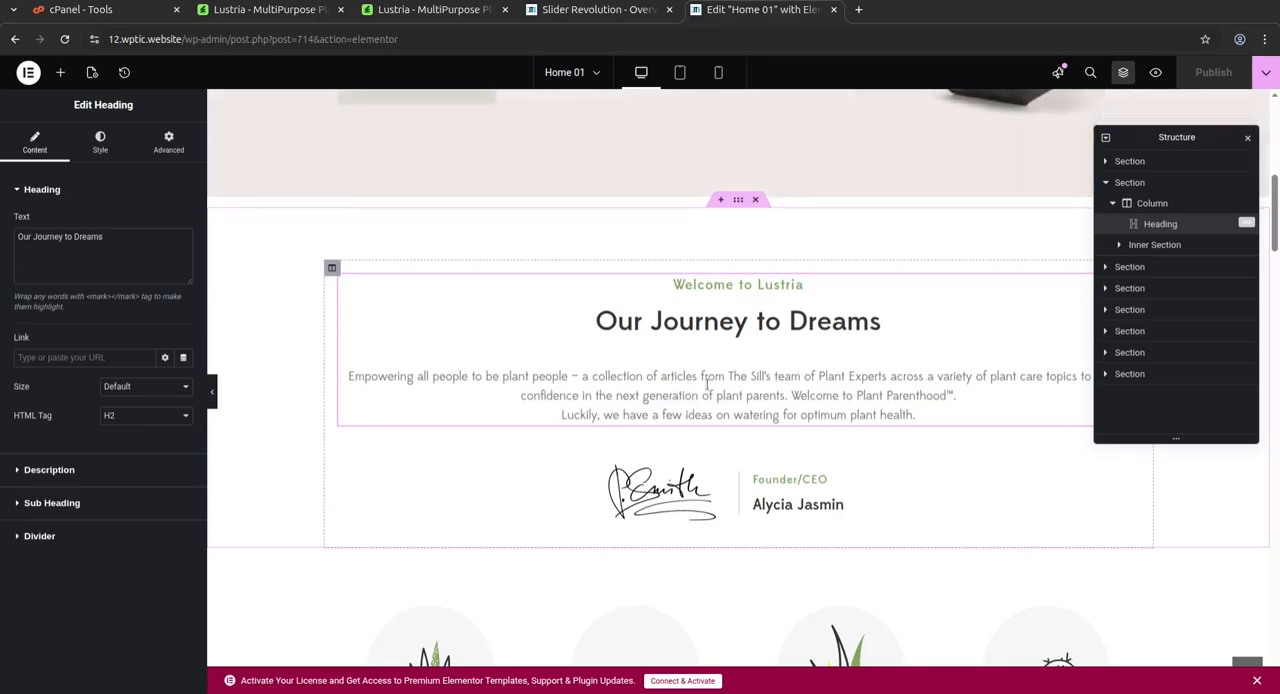
pyautogui.scroll(-2, 673, 390)
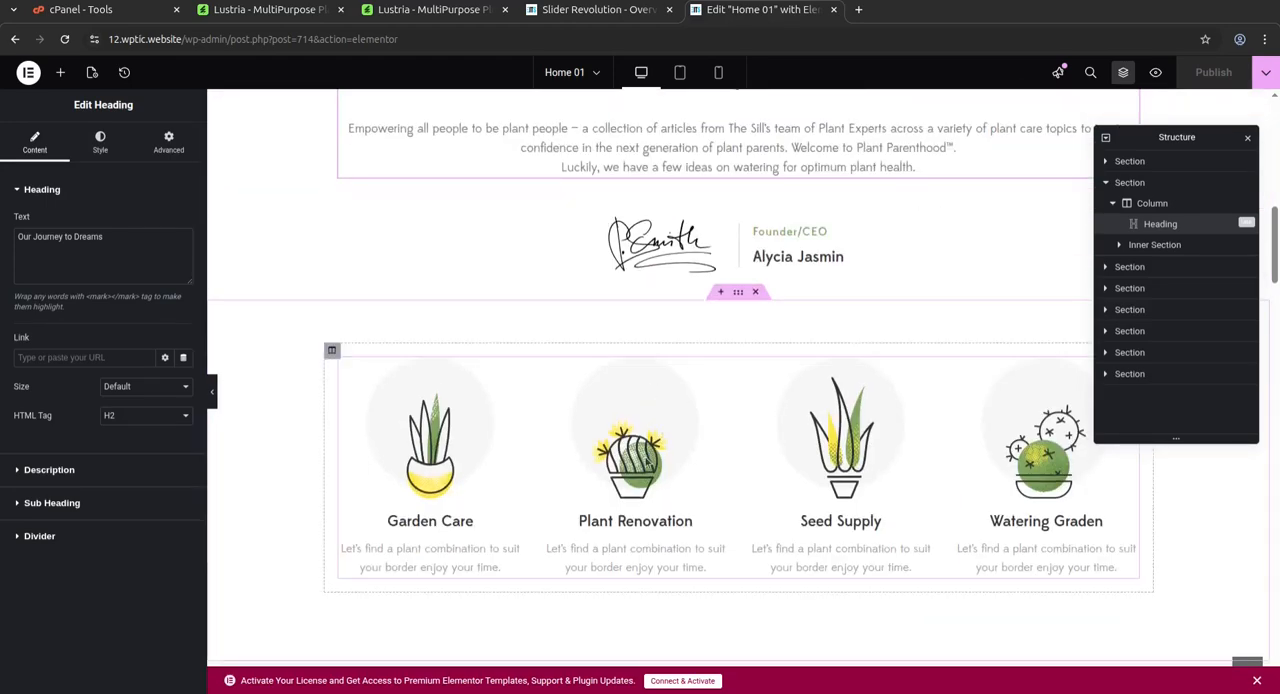
pyautogui.click(645, 455)
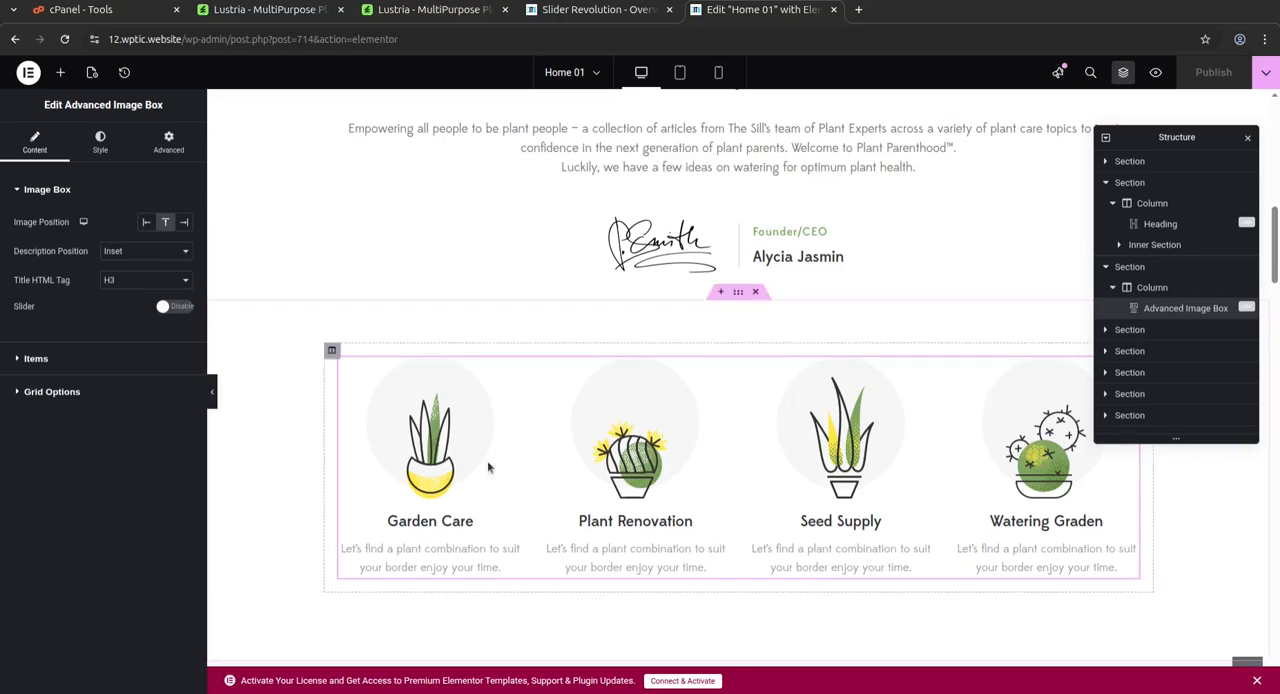
# Move the Seeds category box into the column below House Plants in the Discovery Category section
pyautogui.scroll(-6, 566, 340)
pyautogui.moveTo(692, 431); pyautogui.dragTo(587, 435)
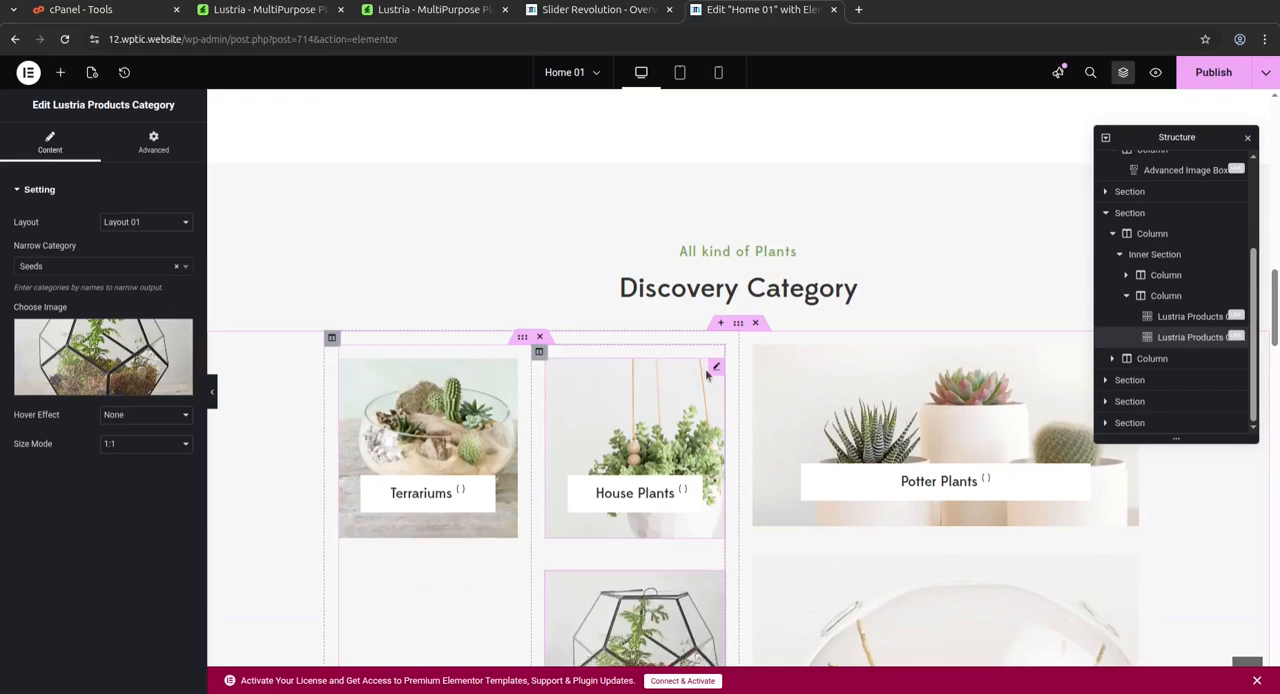
pyautogui.scroll(-4, 688, 441)
pyautogui.scroll(-4, 688, 441)
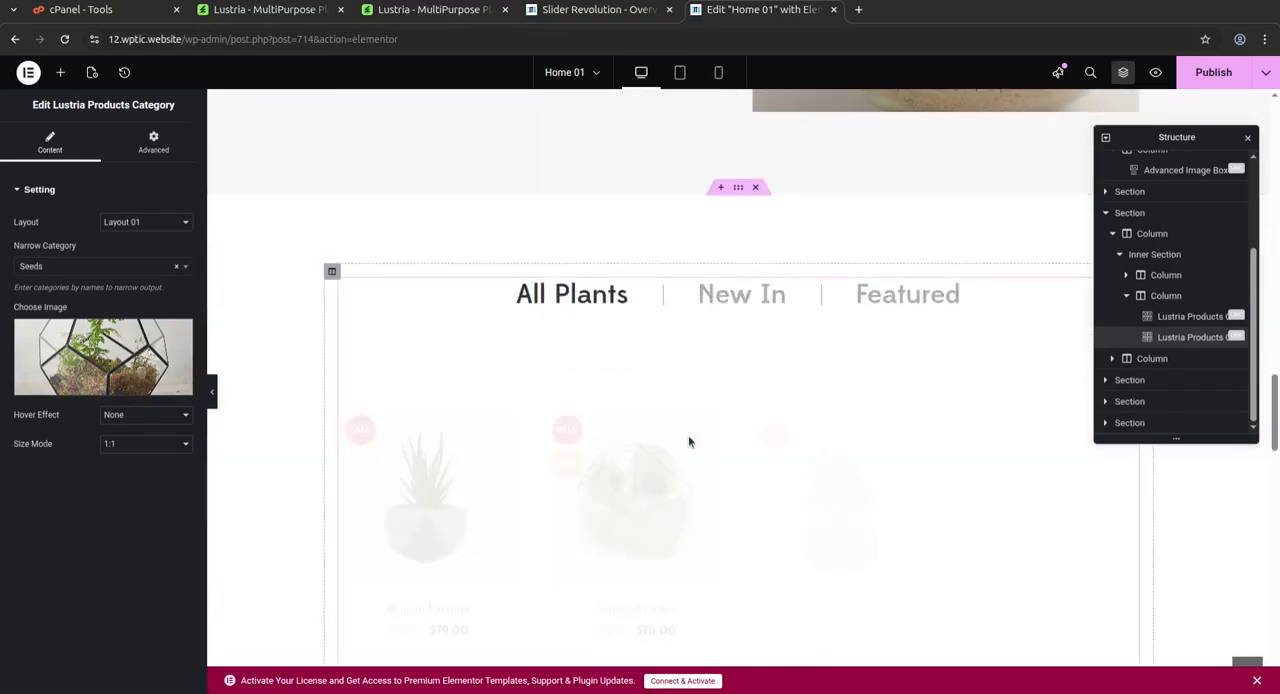
# Open the editing history of Home 01 and look back over the page up to its header
pyautogui.click(123, 73)
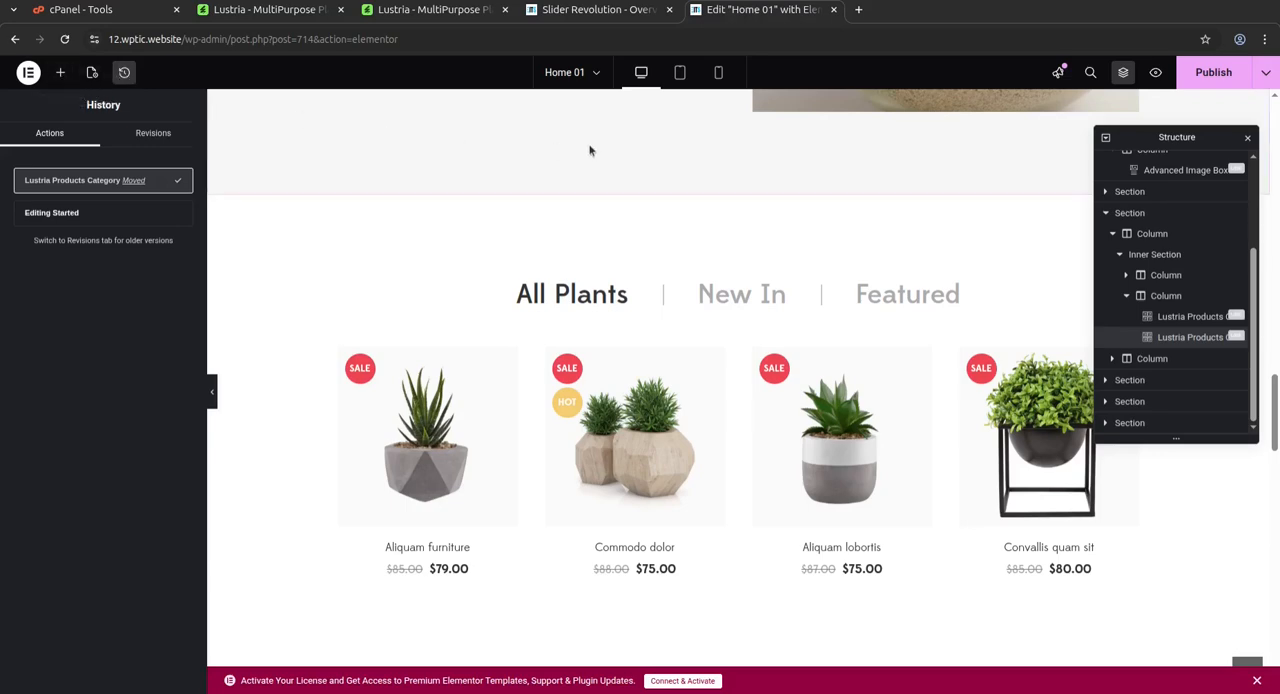
pyautogui.scroll(6, 557, 186)
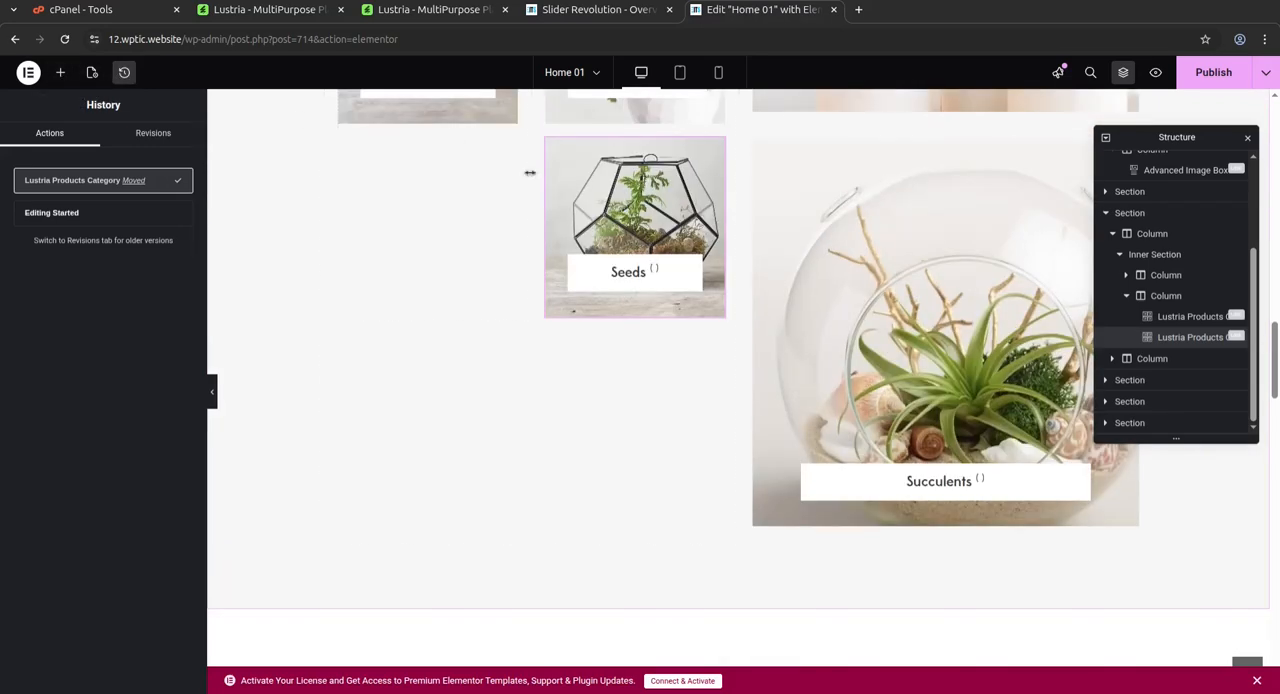
pyautogui.scroll(10, 527, 176)
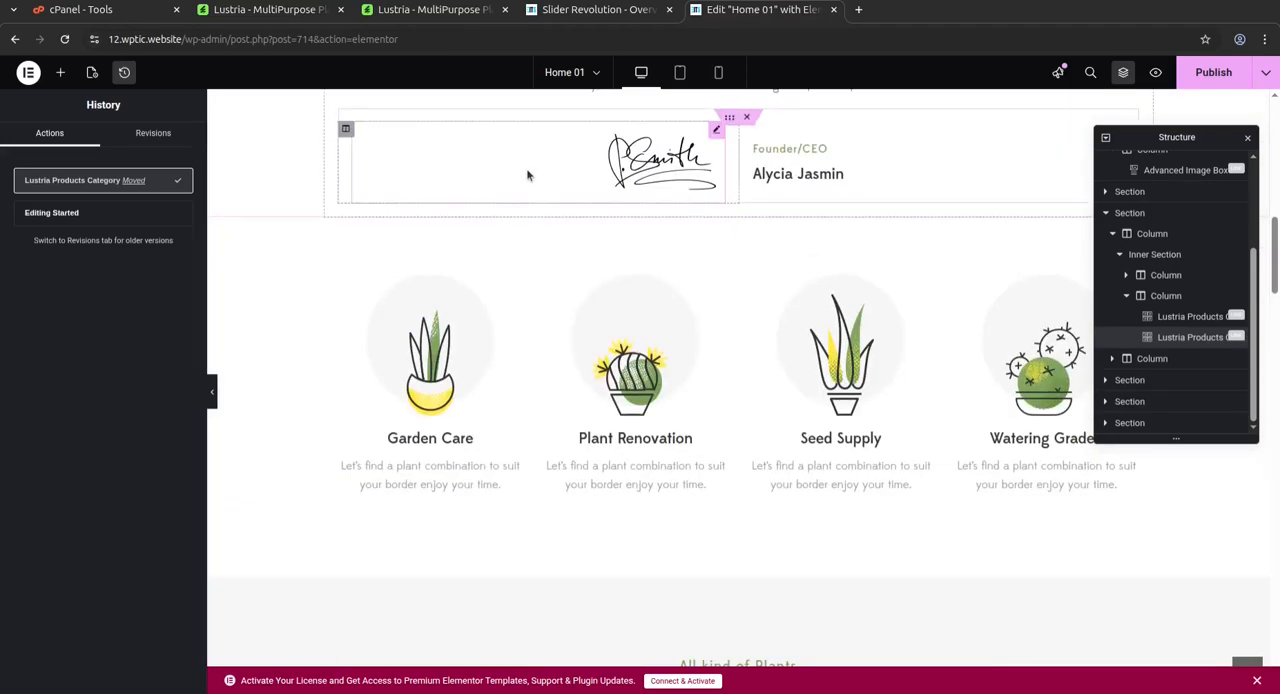
pyautogui.scroll(4, 527, 172)
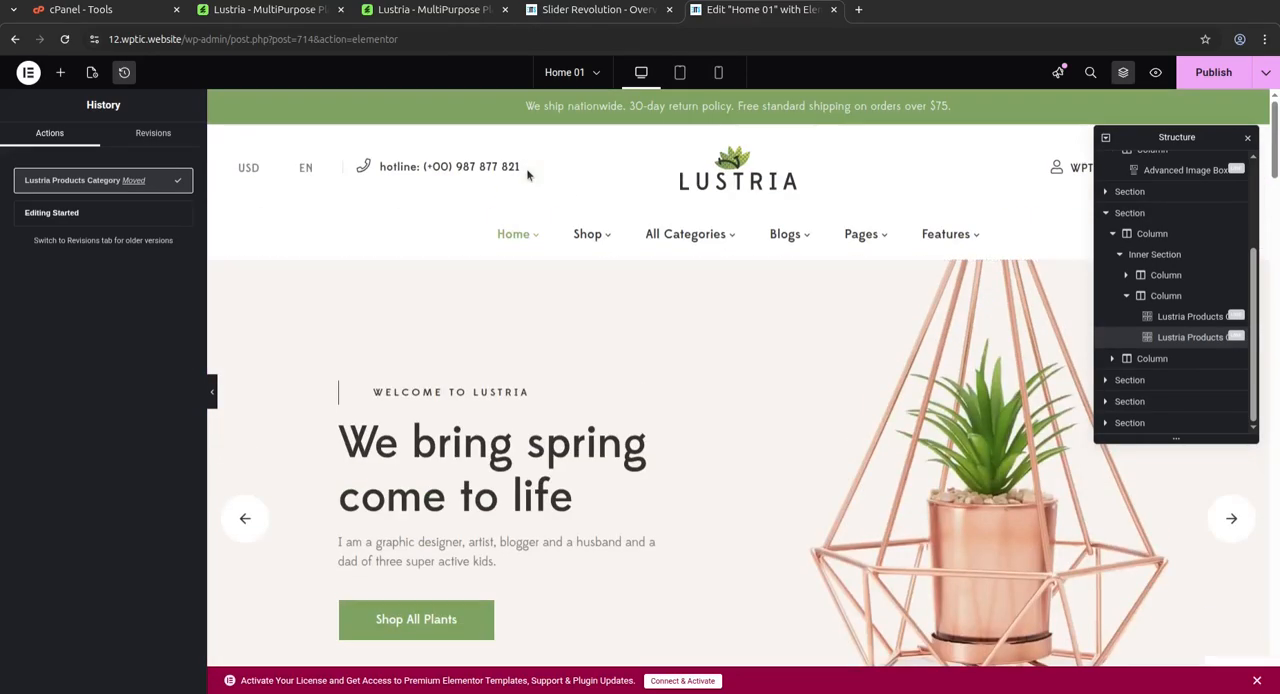
# Switch to the Lustria theme's ThemeForest page and look briefly at the cPanel Tools page as well
pyautogui.click(293, 12)
pyautogui.scroll(3, 505, 343)
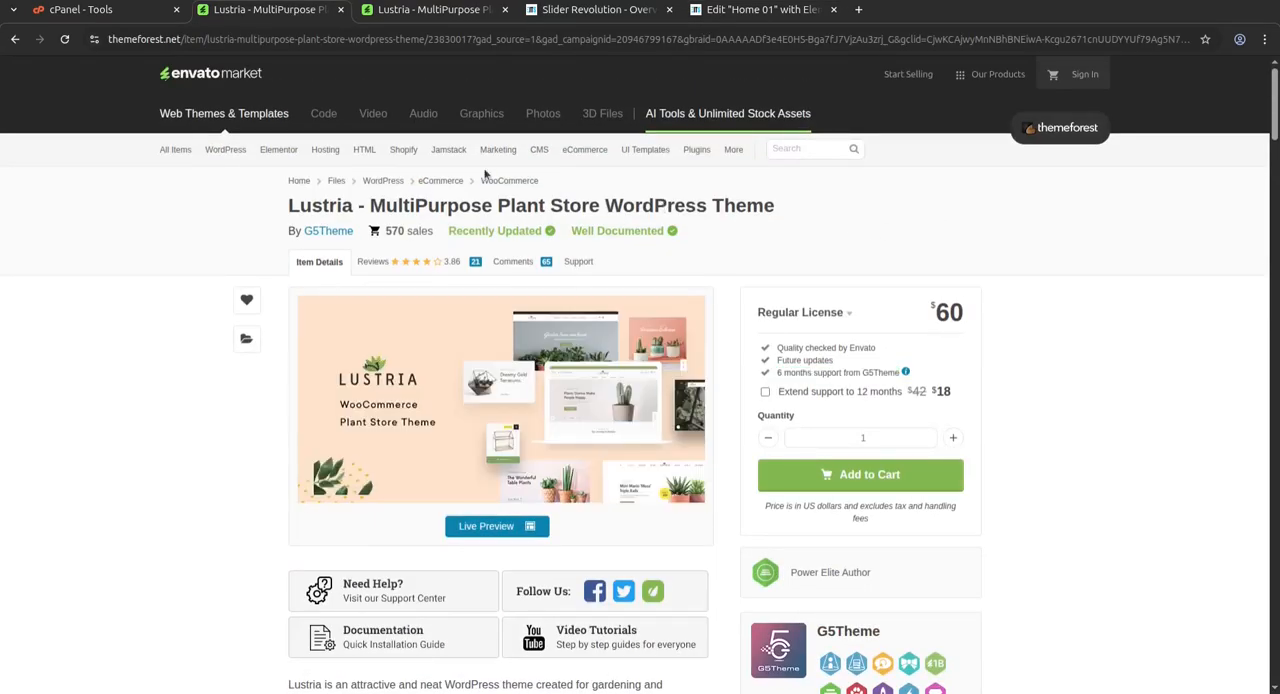
pyautogui.click(79, 12)
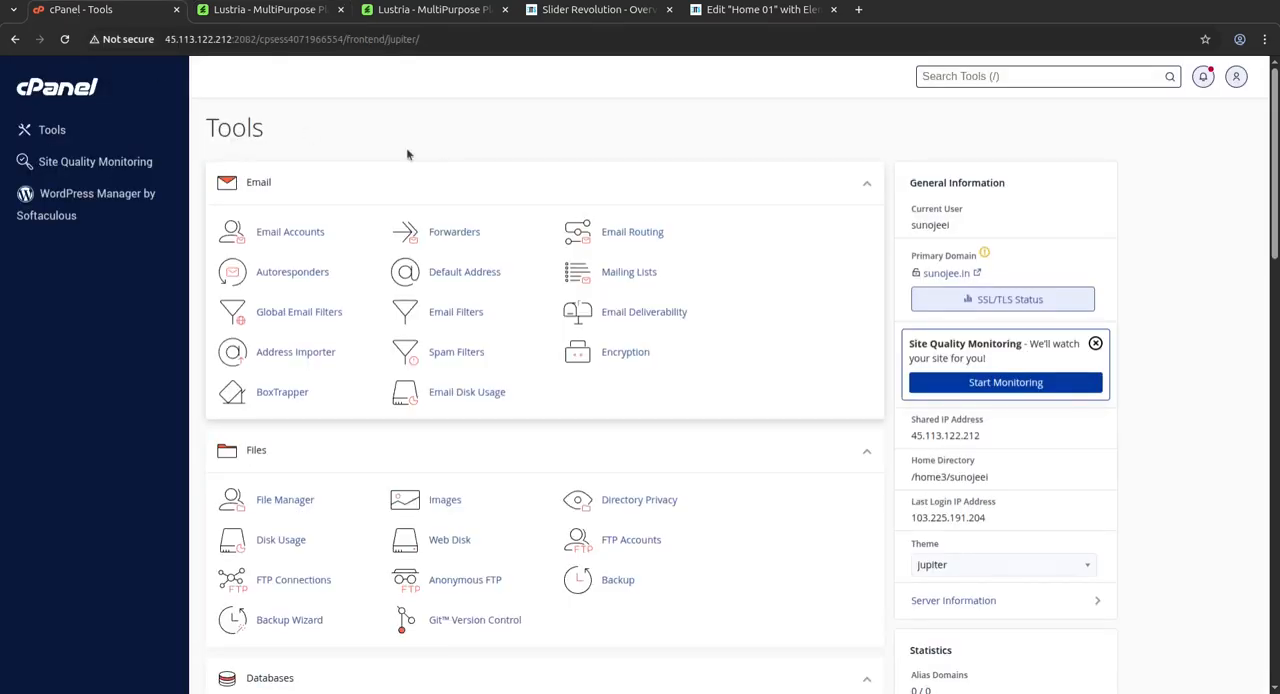
pyautogui.click(271, 12)
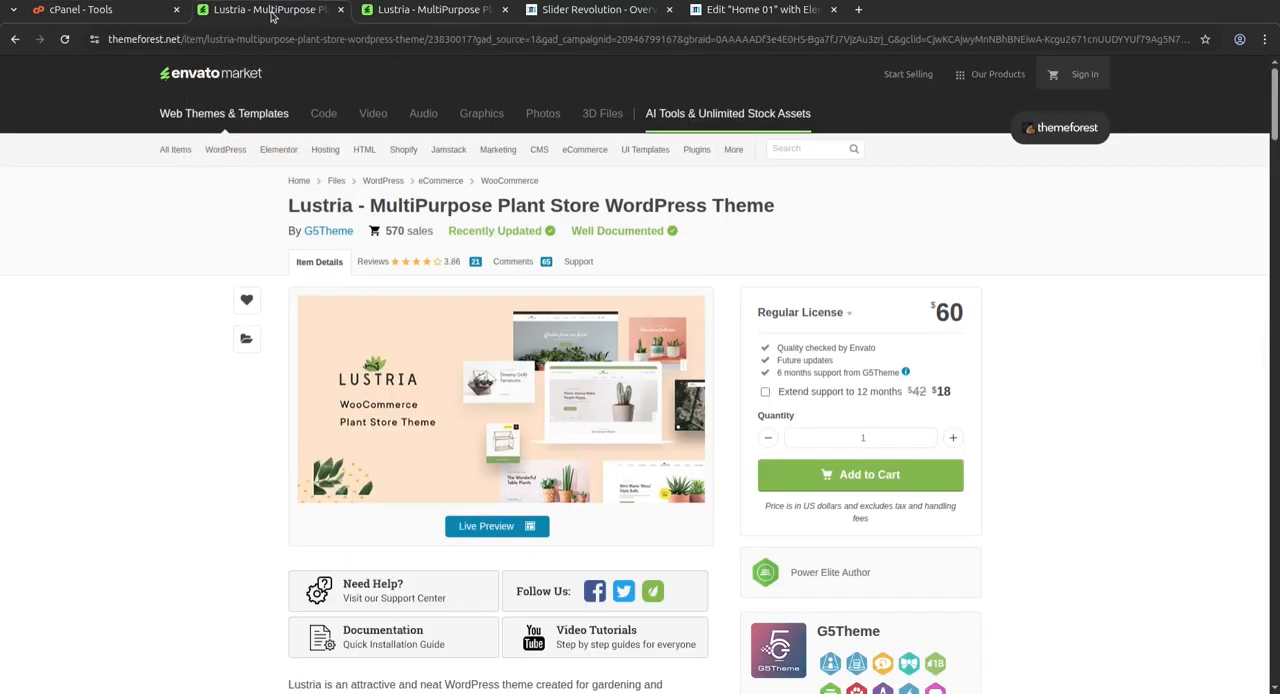
# Look over the theme's live preview with its Homepage 01 to 08 demos and revisit its ThemeForest item page
pyautogui.click(409, 14)
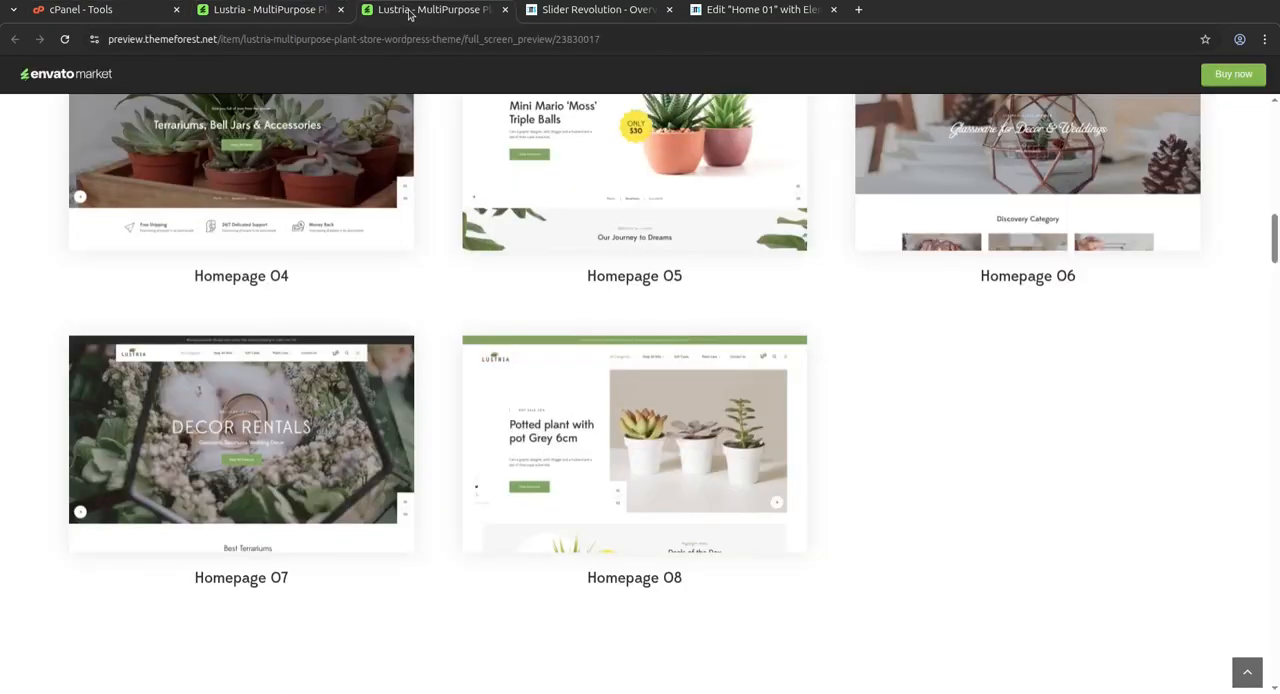
pyautogui.scroll(15, 878, 476)
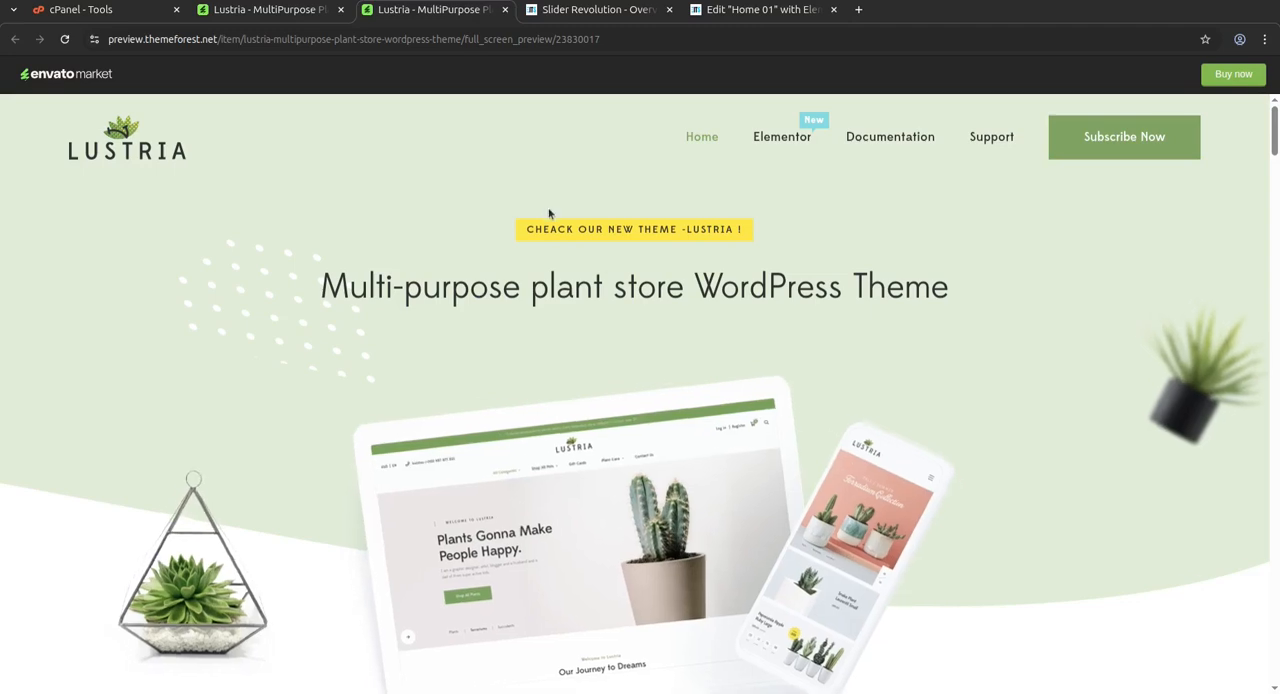
pyautogui.click(272, 14)
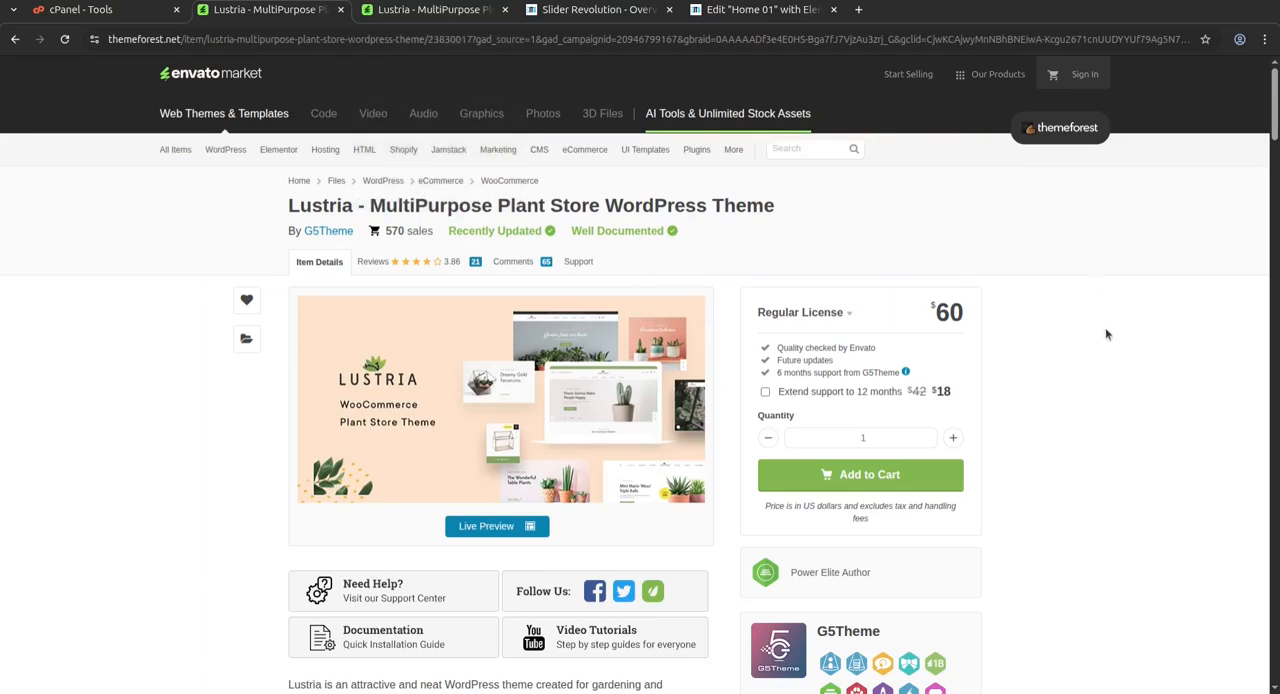
pyautogui.click(449, 16)
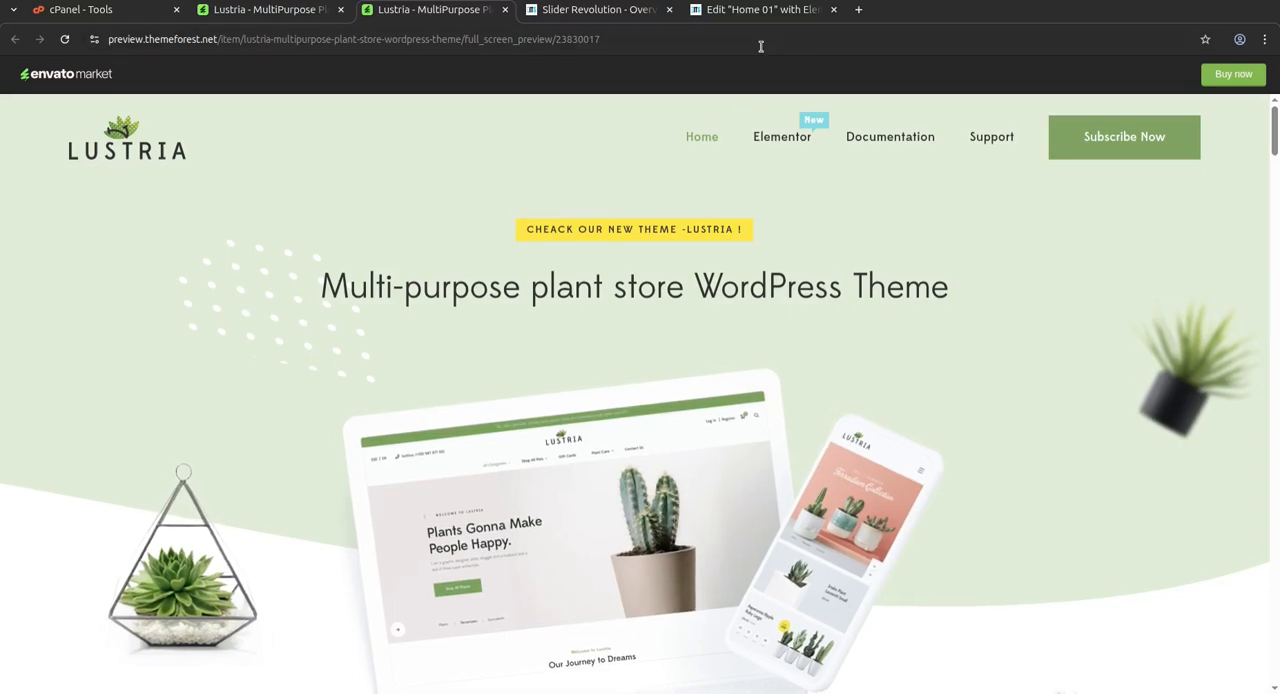
pyautogui.scroll(-10, 800, 390)
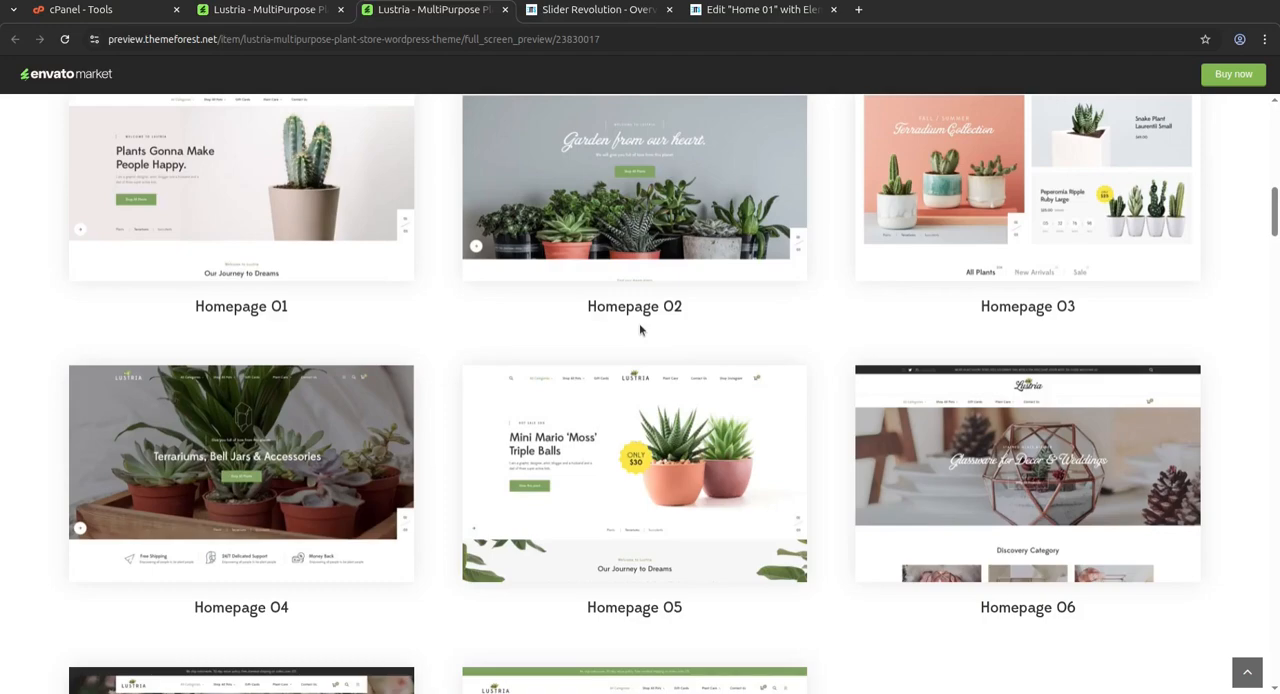
pyautogui.scroll(-3, 640, 330)
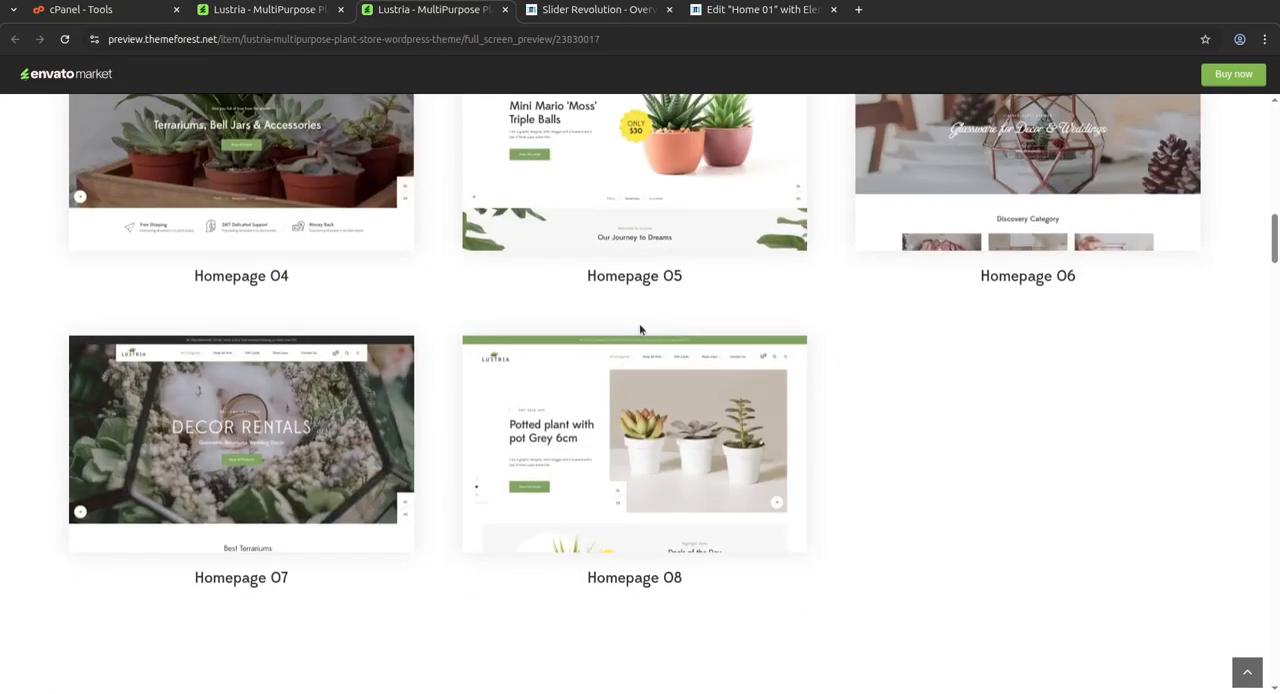
pyautogui.scroll(12, 640, 330)
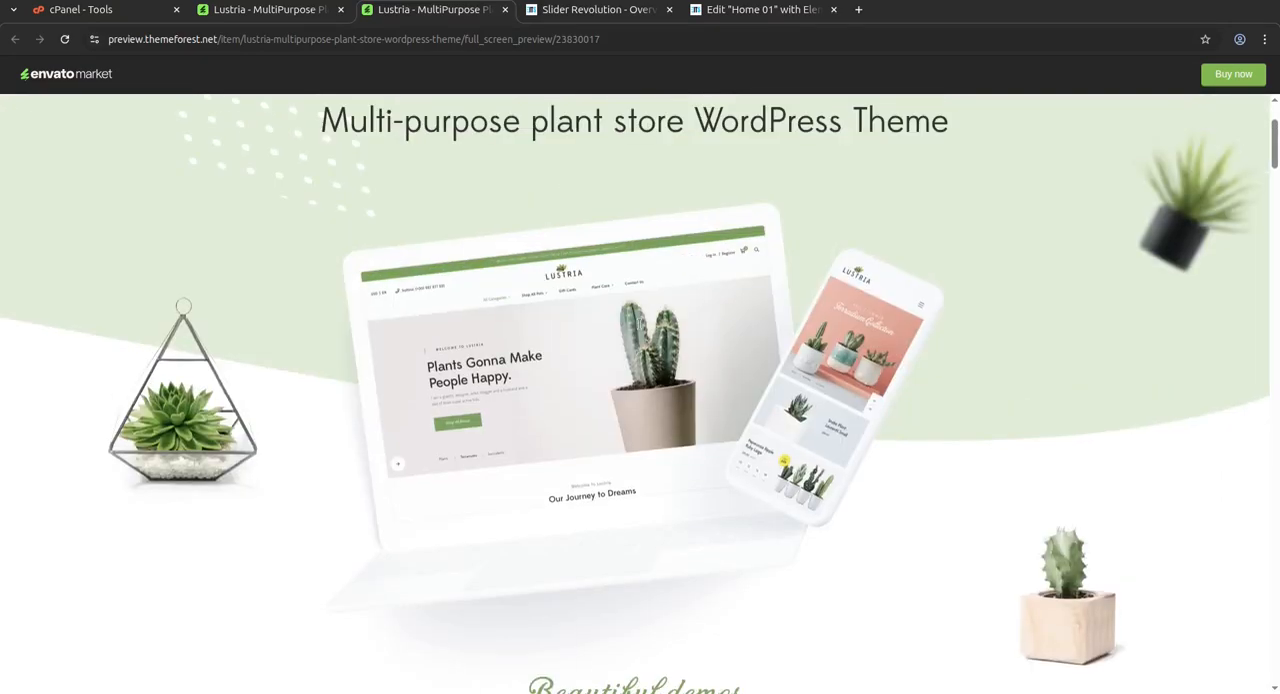
# Return to the Home 01 editor and close it, discarding the unsaved changes
pyautogui.click(742, 11)
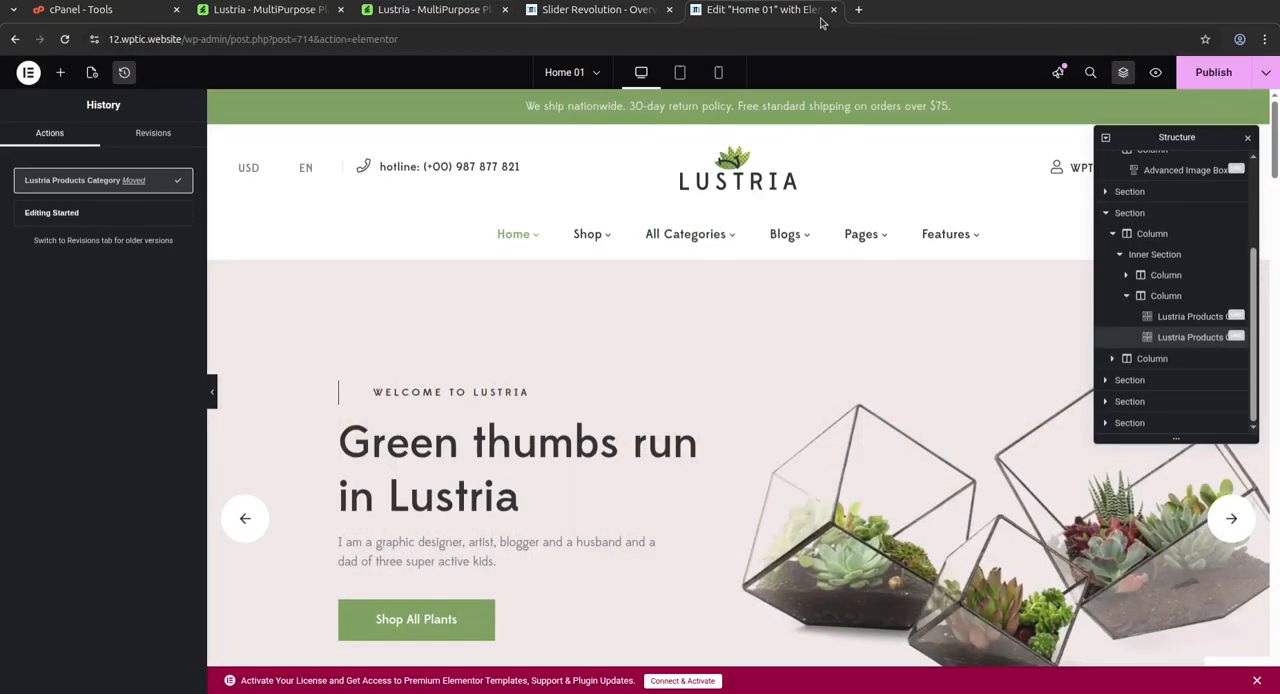
pyautogui.click(833, 10)
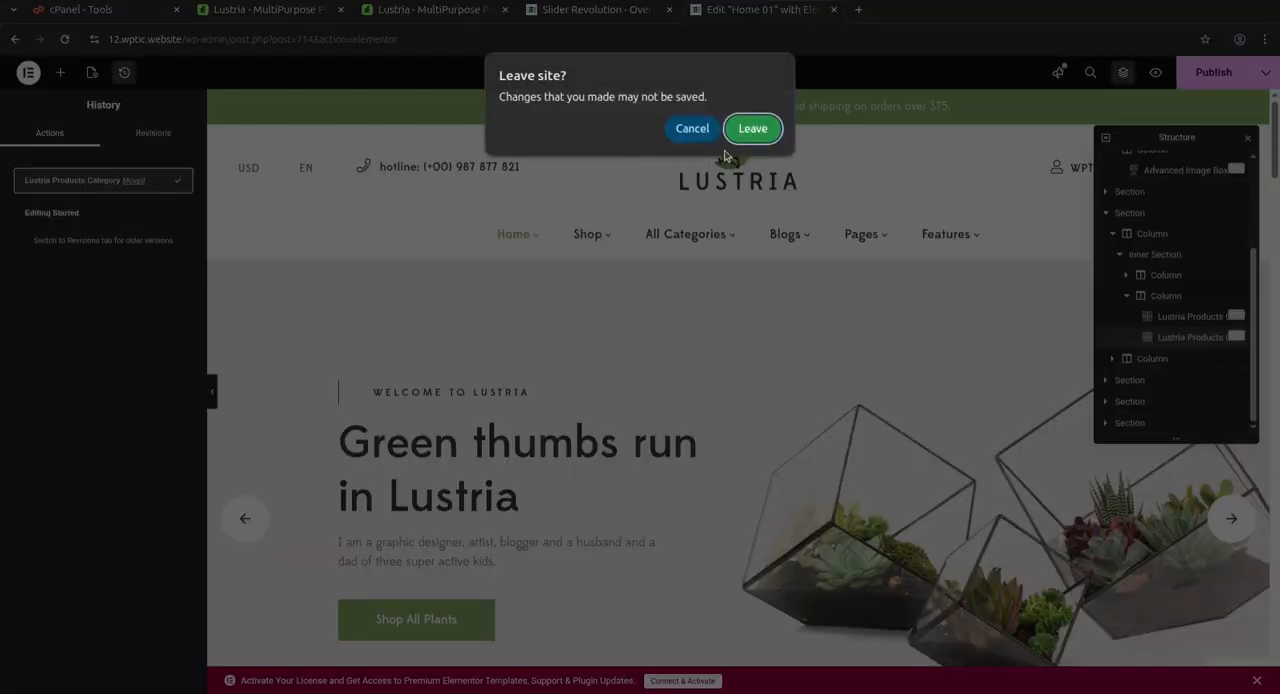
pyautogui.click(752, 128)
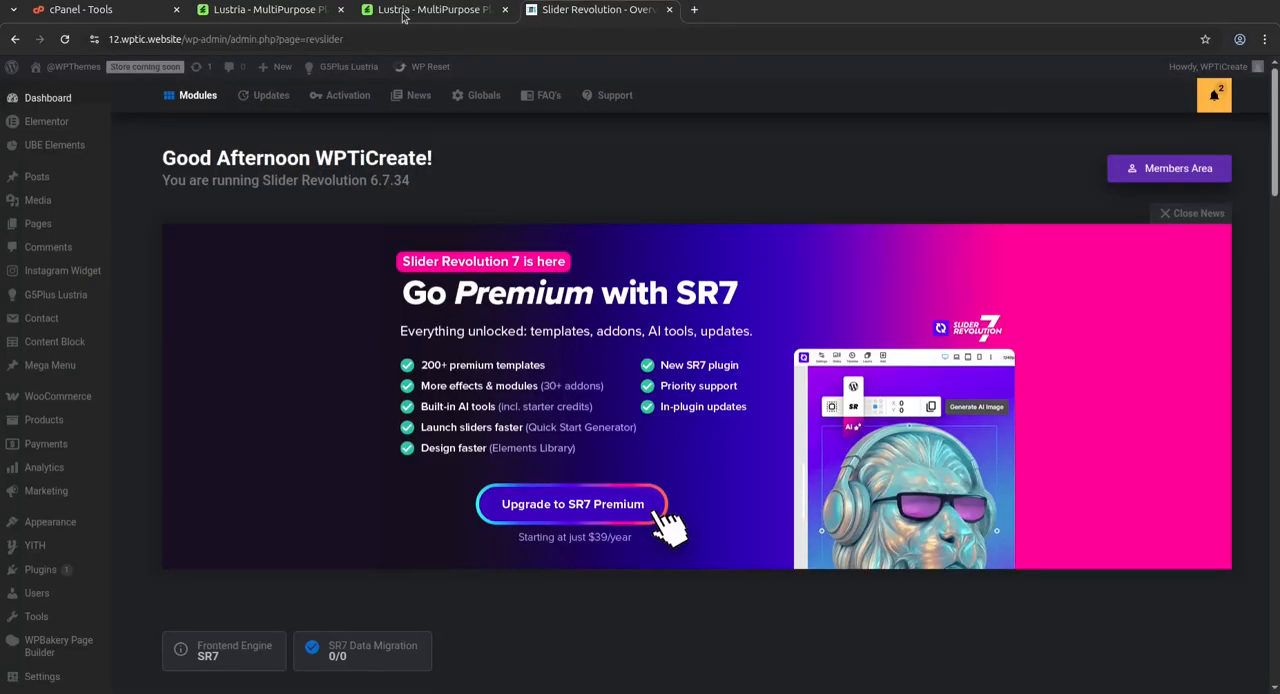
# Look briefly at the Lustria theme's live preview and return to the WordPress admin's Dashboard home
pyautogui.click(403, 12)
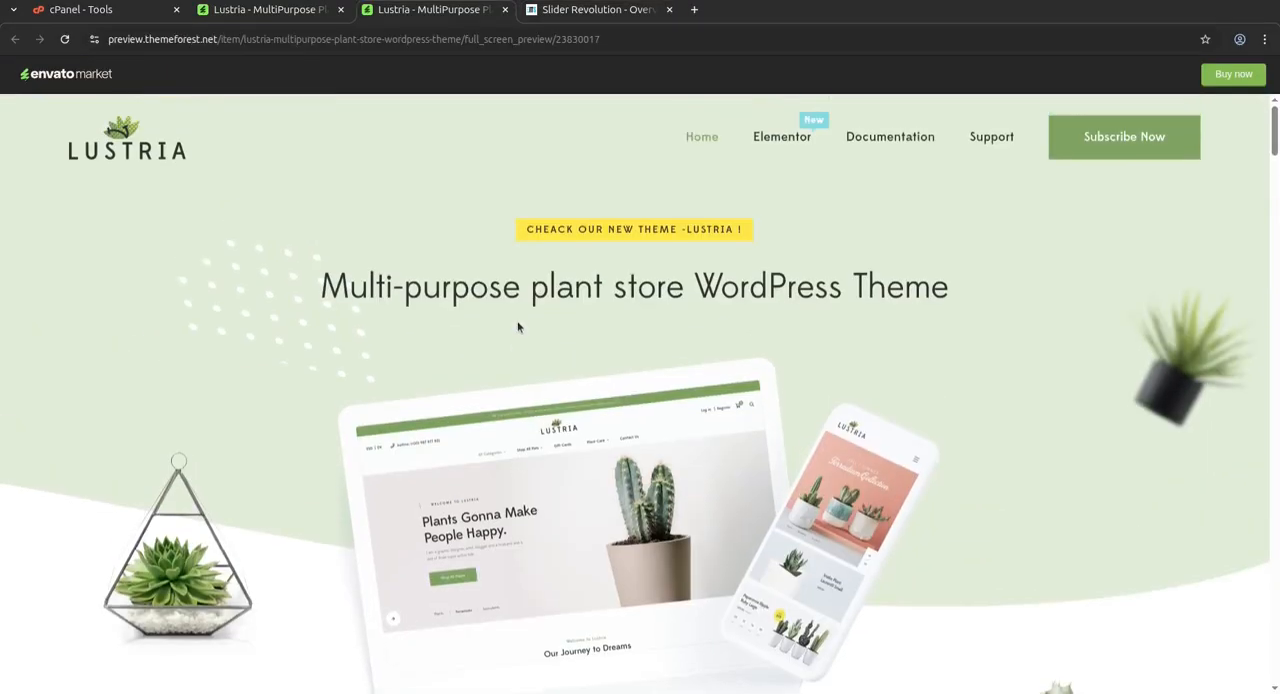
pyautogui.click(561, 12)
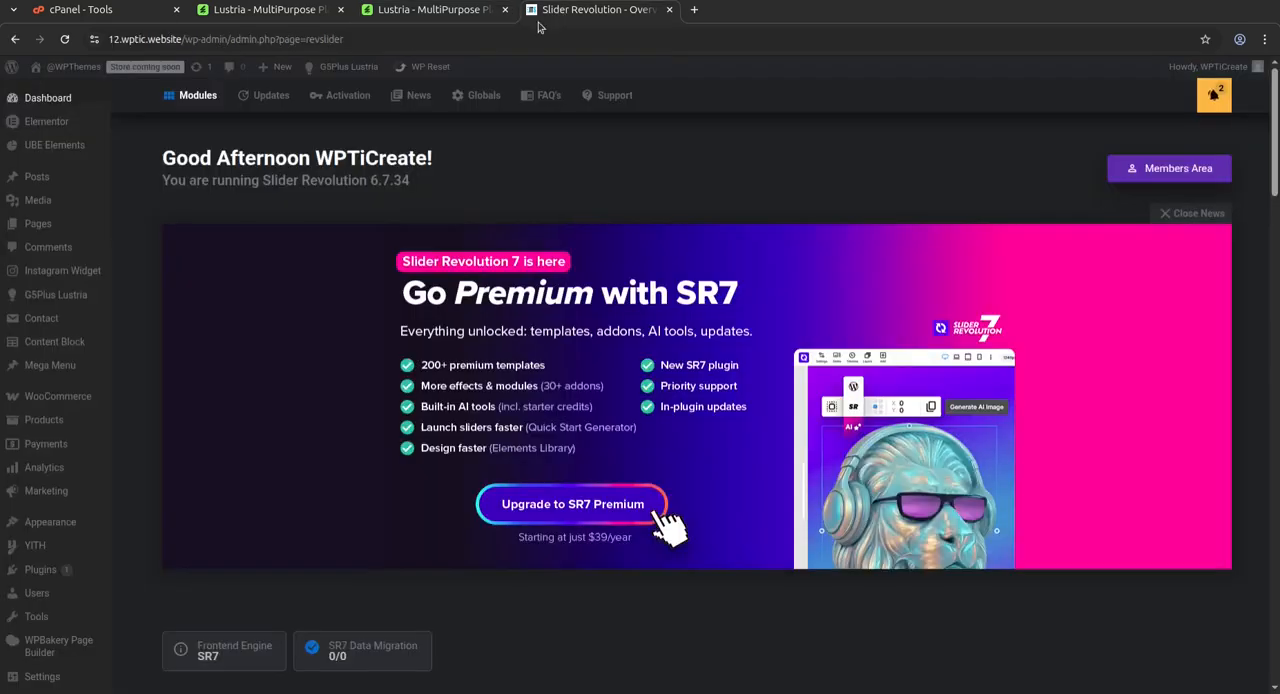
pyautogui.click(50, 99)
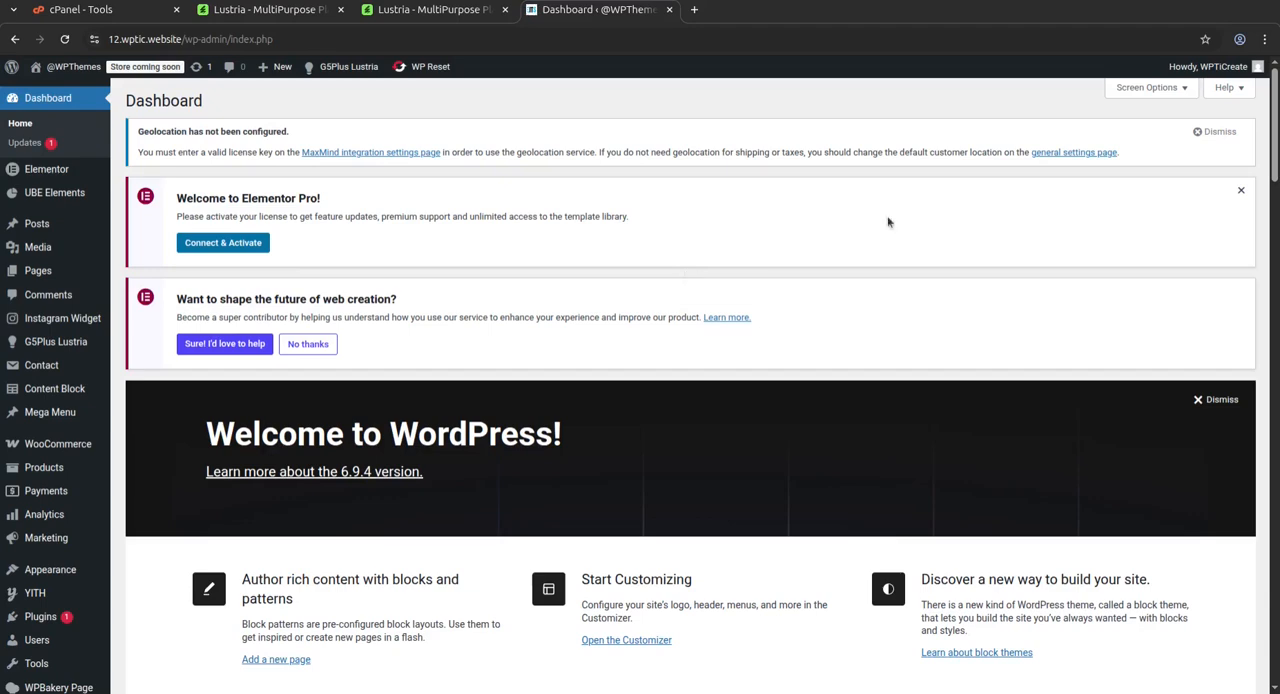
# Dismiss the geolocation notice, the Elementor Pro welcome notice and the Welcome to WordPress panel, and open the Updates page
pyautogui.click(1215, 132)
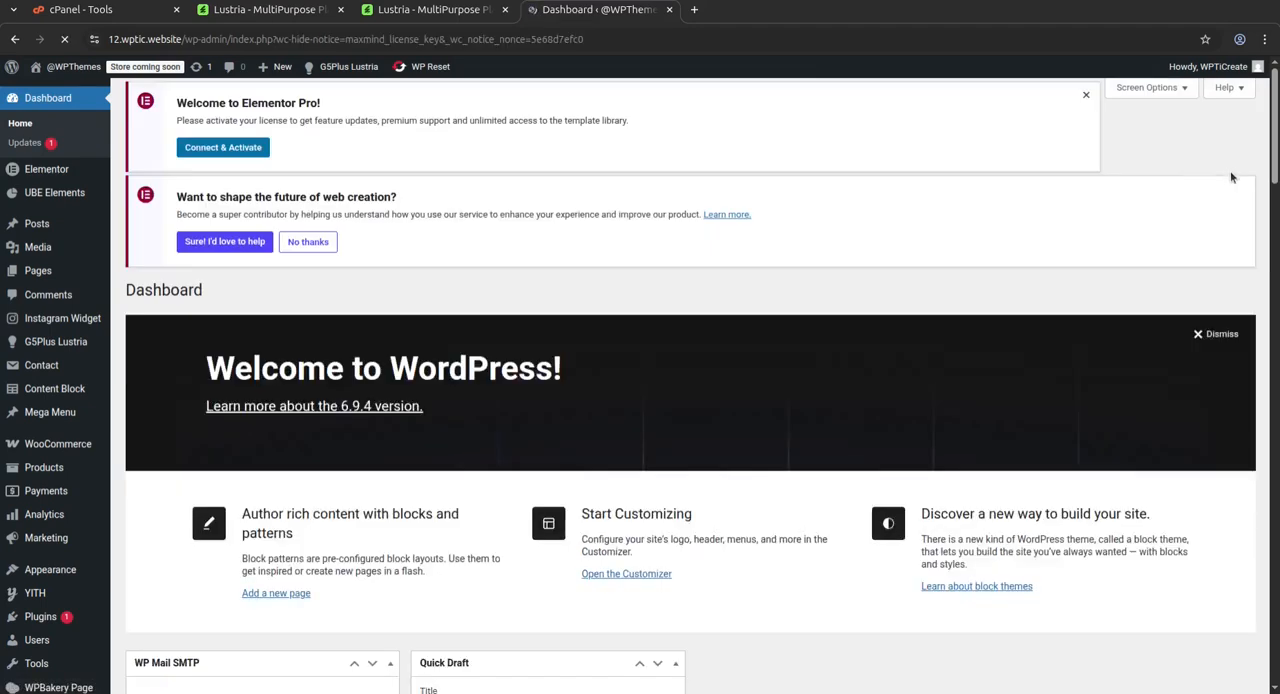
pyautogui.click(1241, 134)
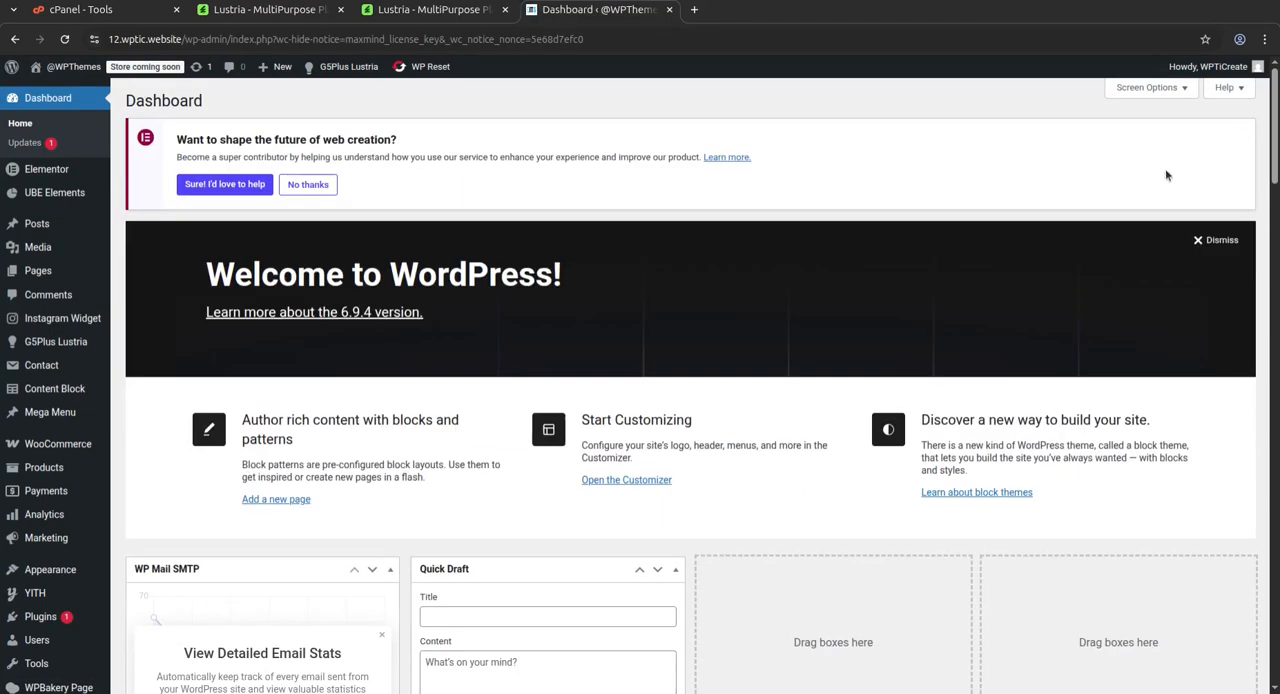
pyautogui.click(1215, 241)
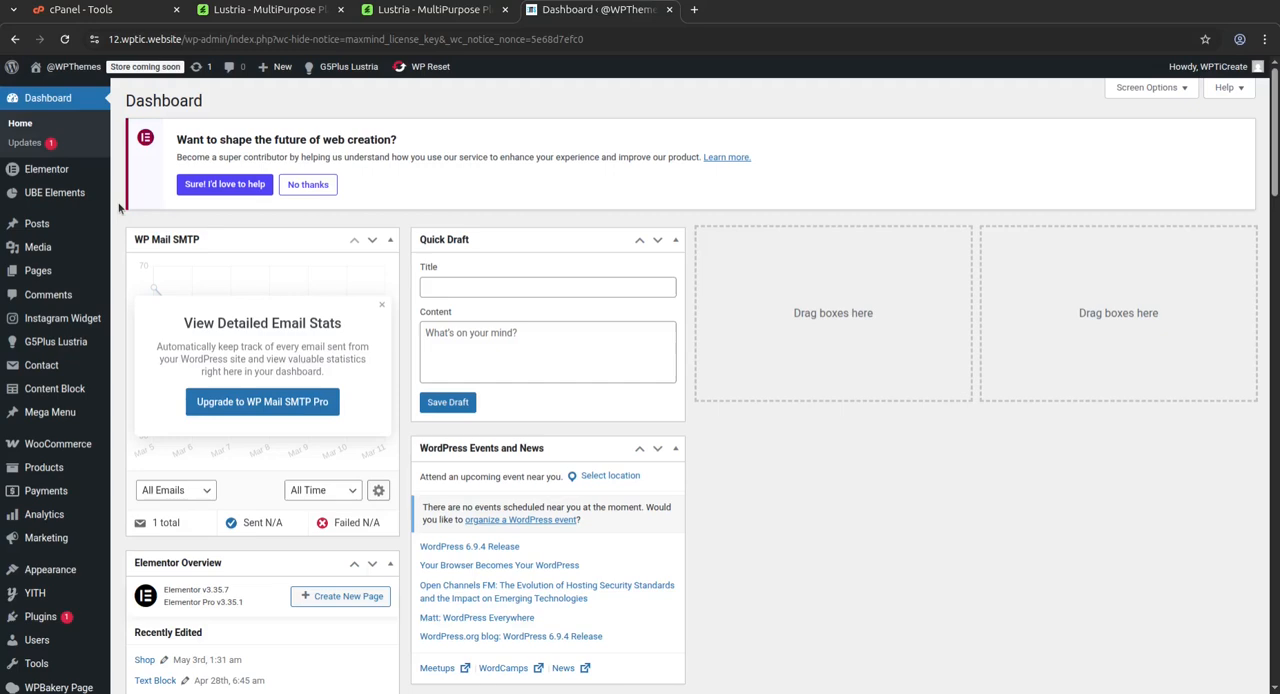
pyautogui.click(22, 143)
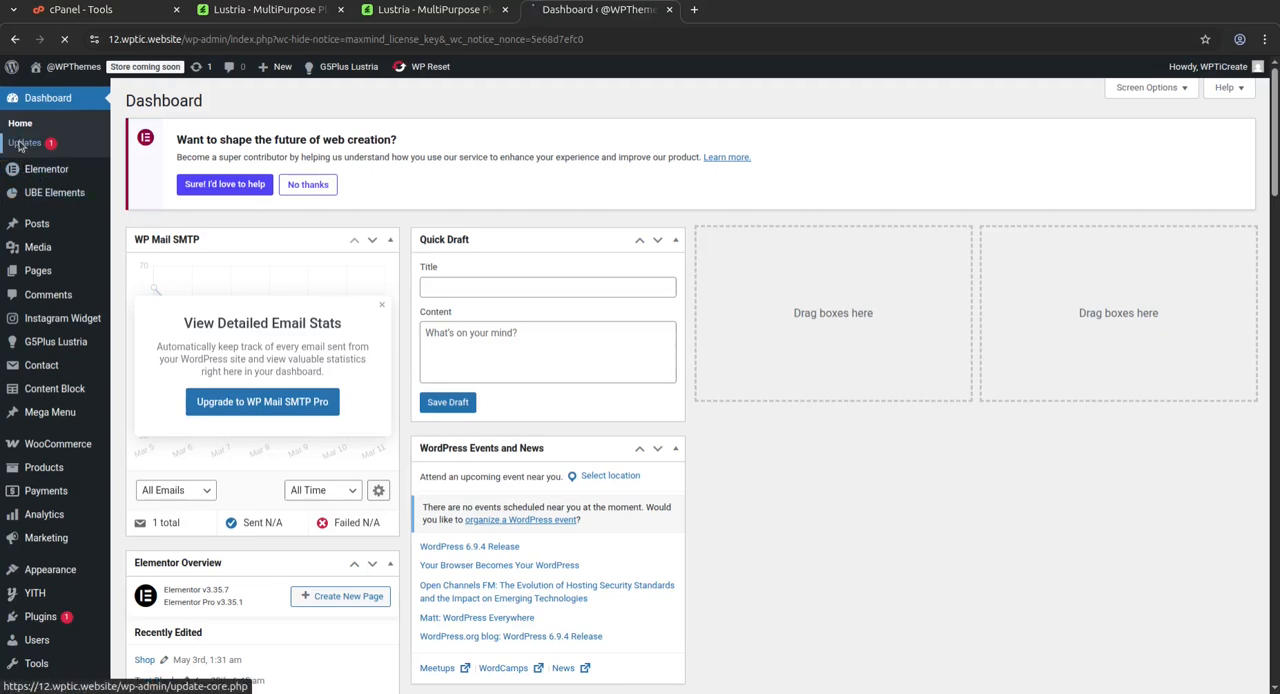